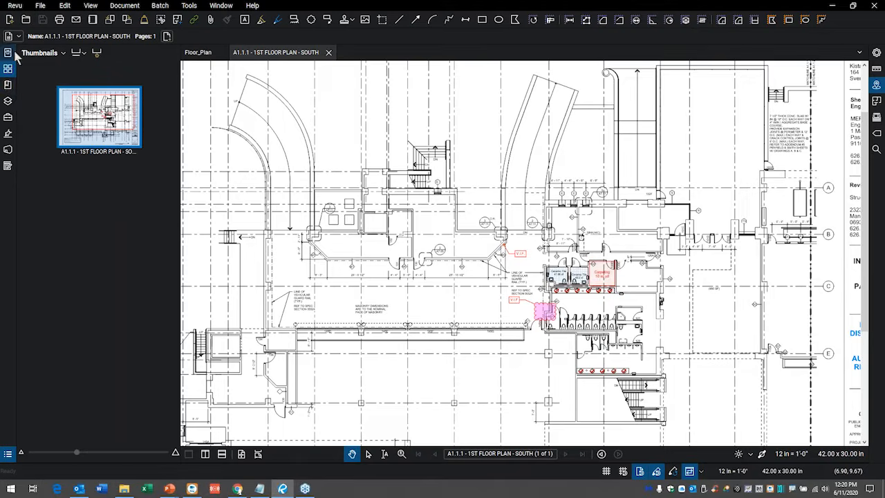
# Open the toolbar customization dialog to review the available commands and toolbar items, and close it without changes.
pyautogui.click(14, 5)
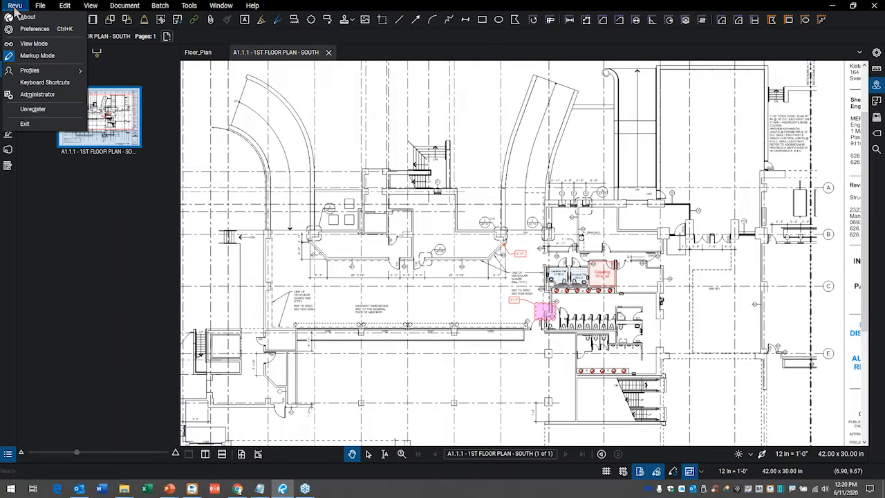
pyautogui.click(14, 8)
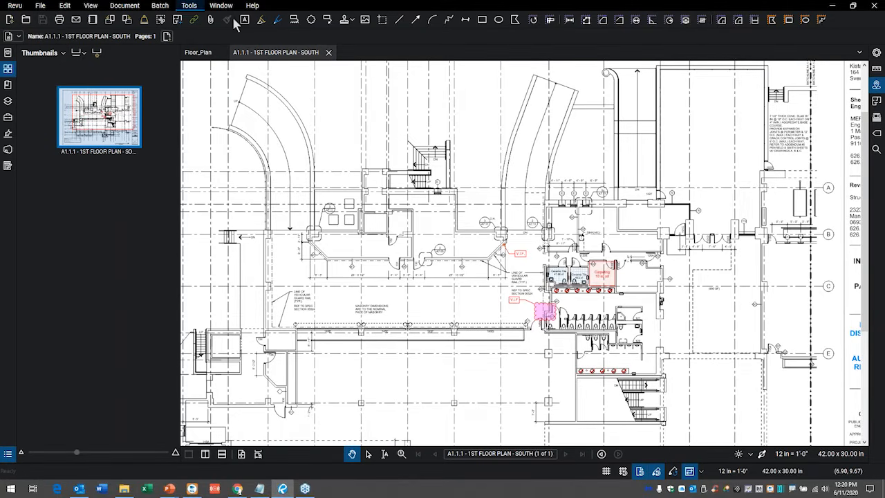
pyautogui.rightClick(399, 24)
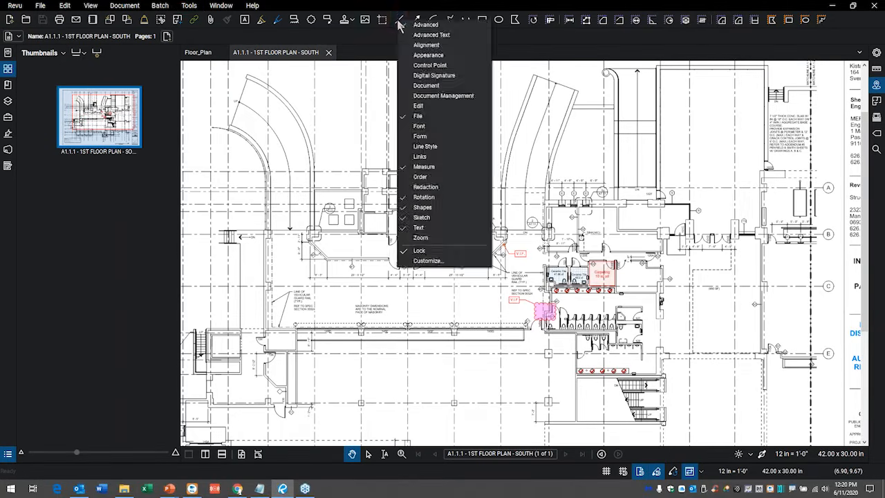
pyautogui.click(429, 260)
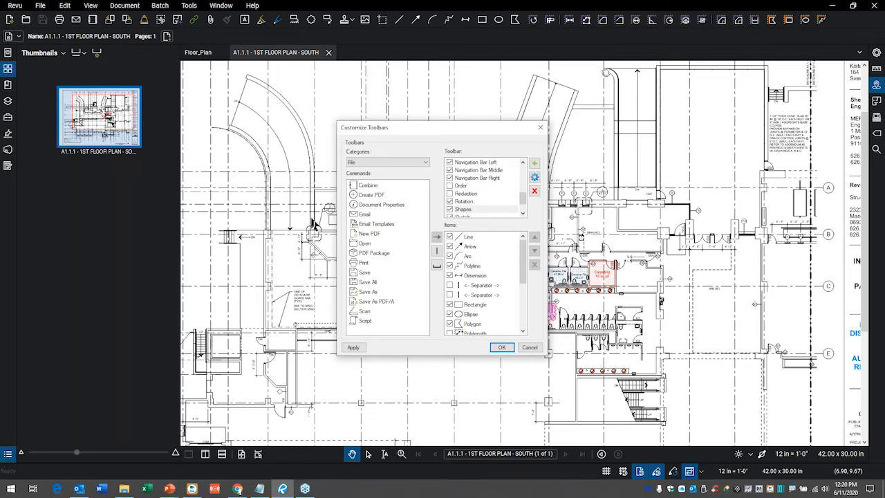
pyautogui.moveTo(406, 130); pyautogui.dragTo(412, 106)
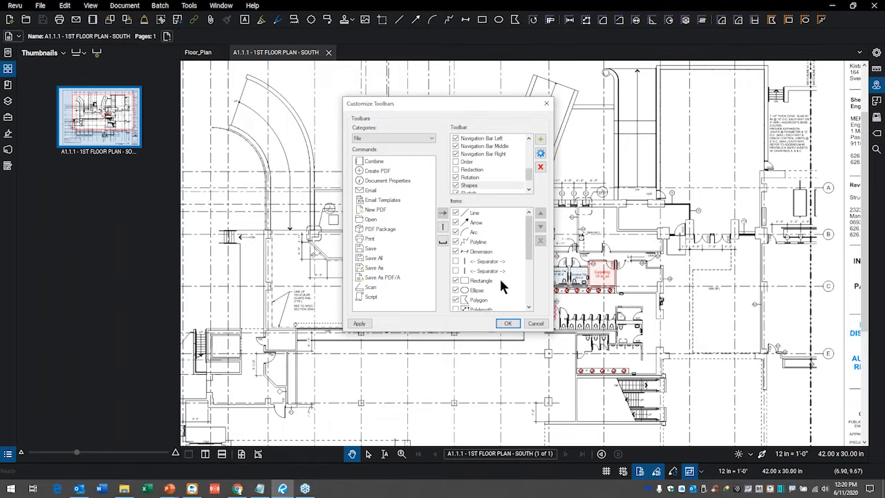
pyautogui.click(542, 324)
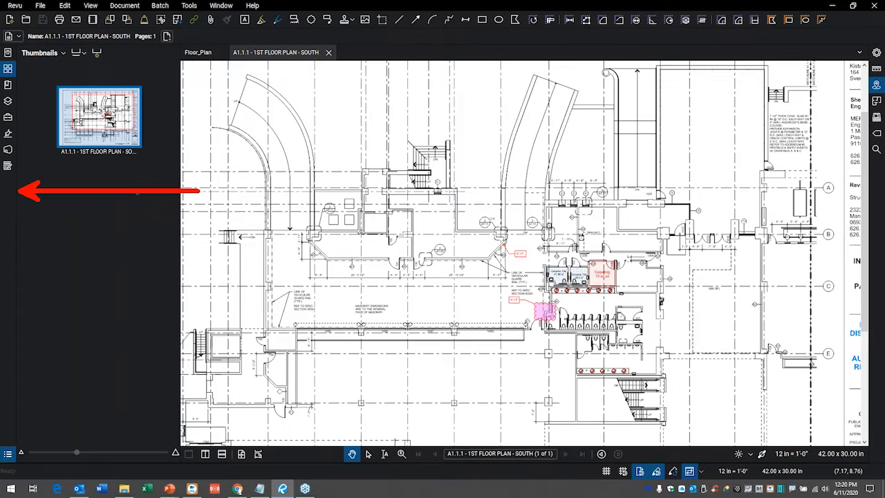
# View the show, hide and attach options for the side panels, collapsing the thumbnails panel.
pyautogui.rightClick(8, 189)
pyautogui.moveTo(28, 193)
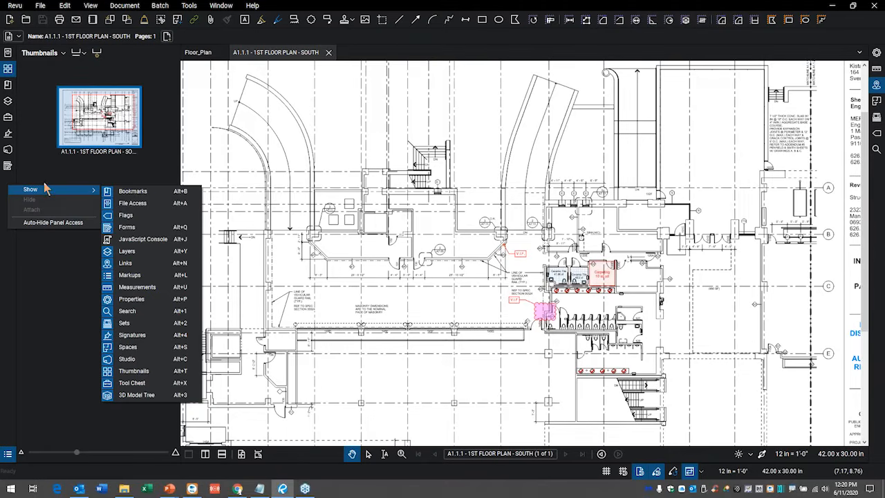
pyautogui.click(9, 166)
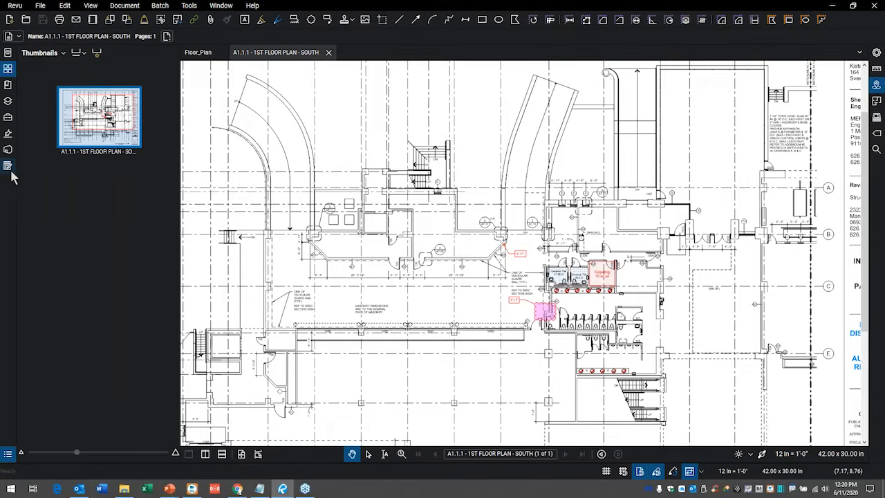
pyautogui.rightClick(8, 167)
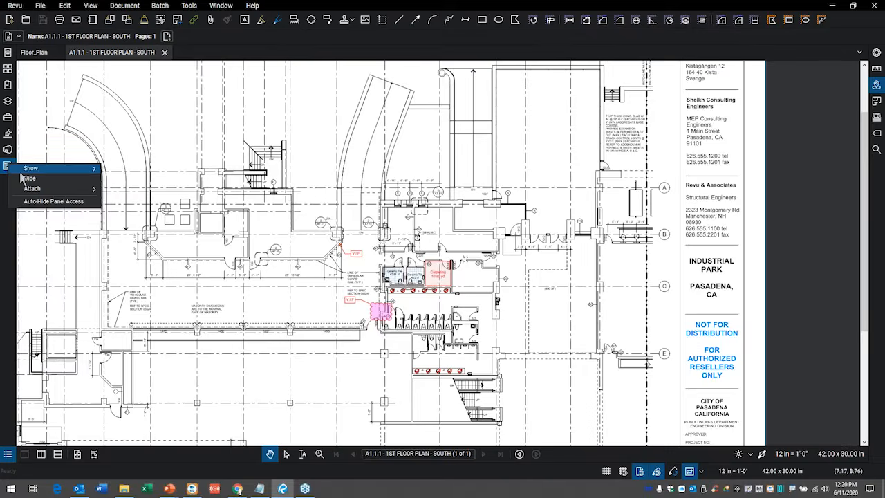
pyautogui.click(7, 217)
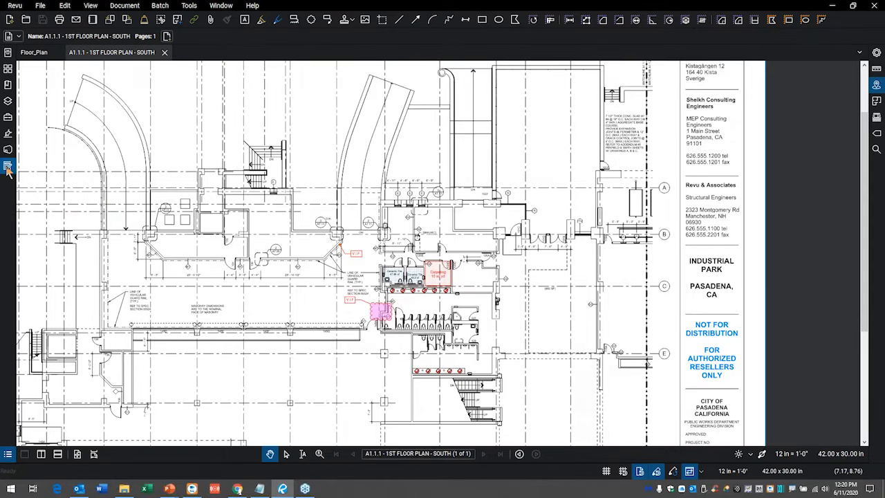
pyautogui.click(8, 167)
pyautogui.click(8, 166)
# Open the profile manager, view the naming prompt for a new profile, and cancel without adding one.
pyautogui.click(14, 5)
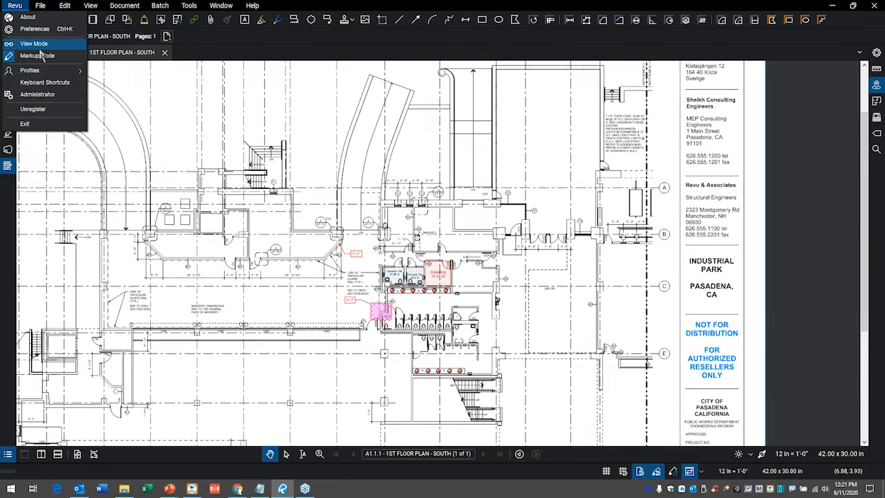
pyautogui.moveTo(45, 72)
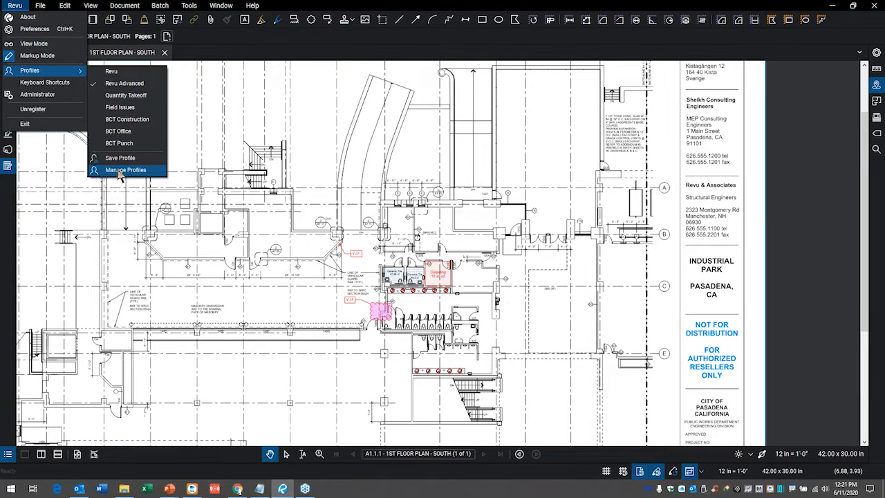
pyautogui.click(127, 170)
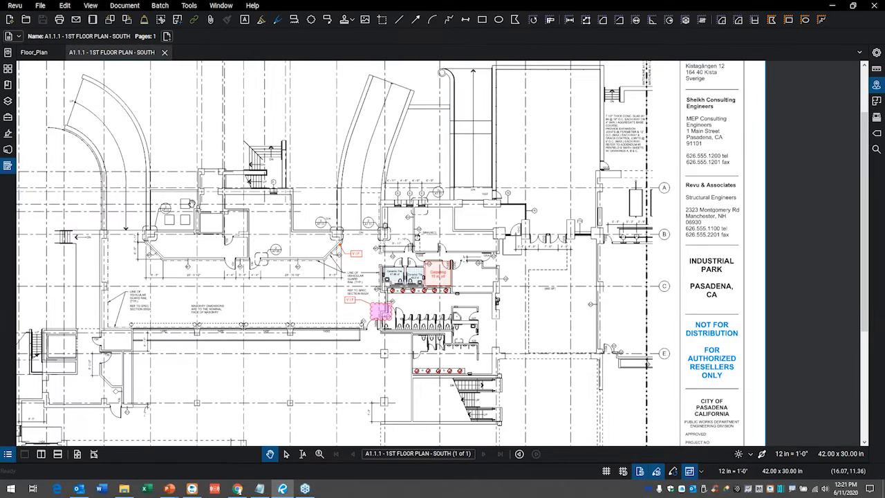
pyautogui.click(14, 5)
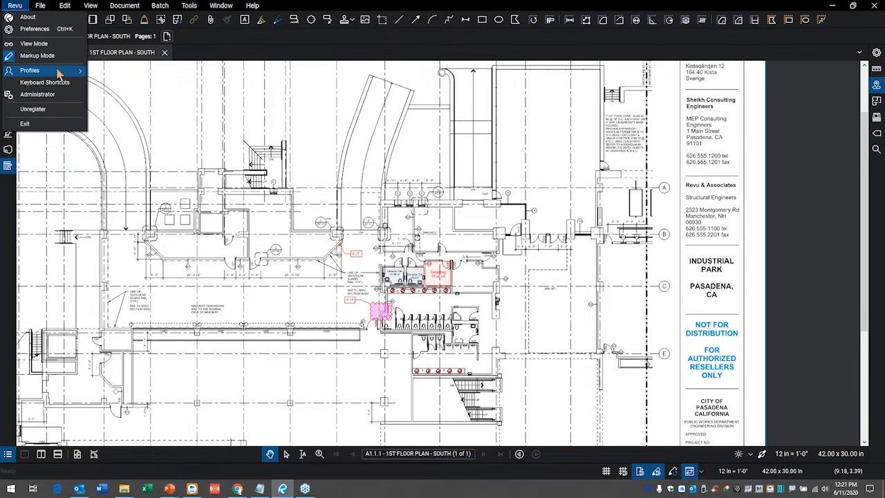
pyautogui.moveTo(58, 72)
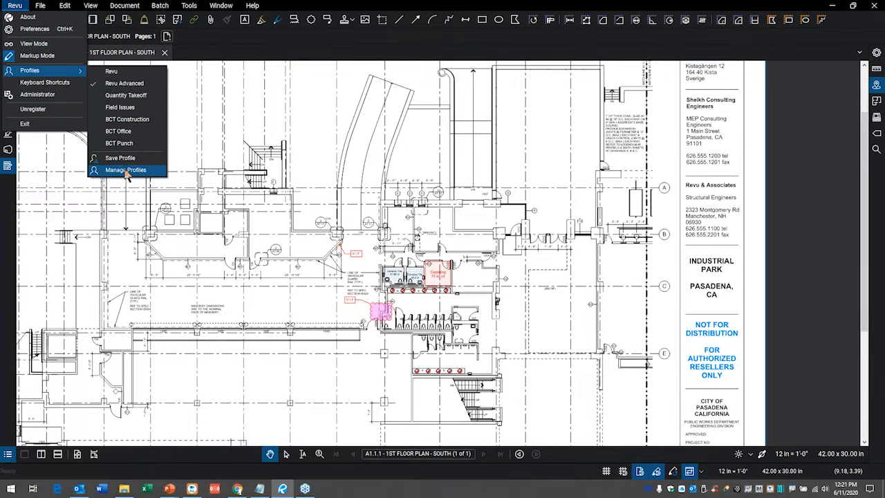
pyautogui.click(126, 172)
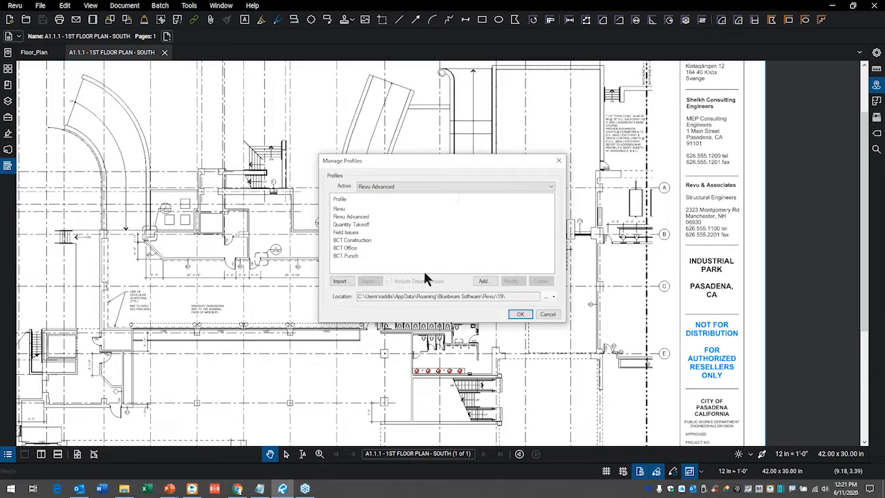
pyautogui.click(483, 282)
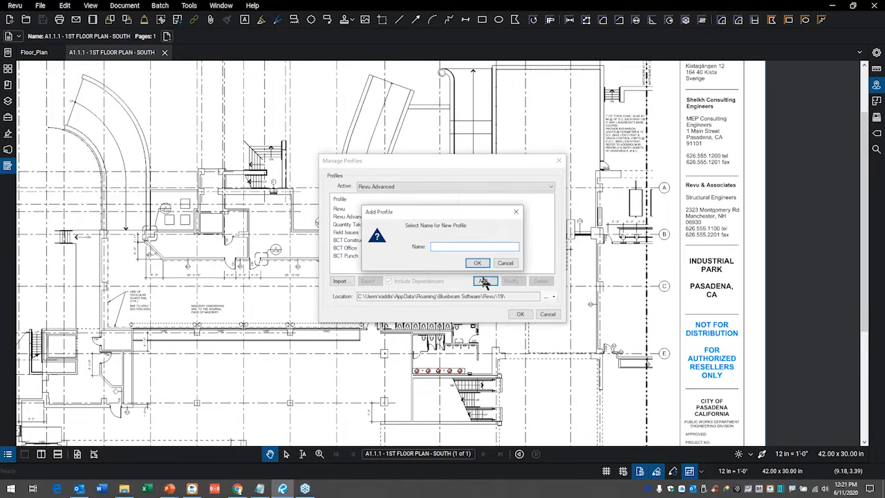
pyautogui.click(510, 263)
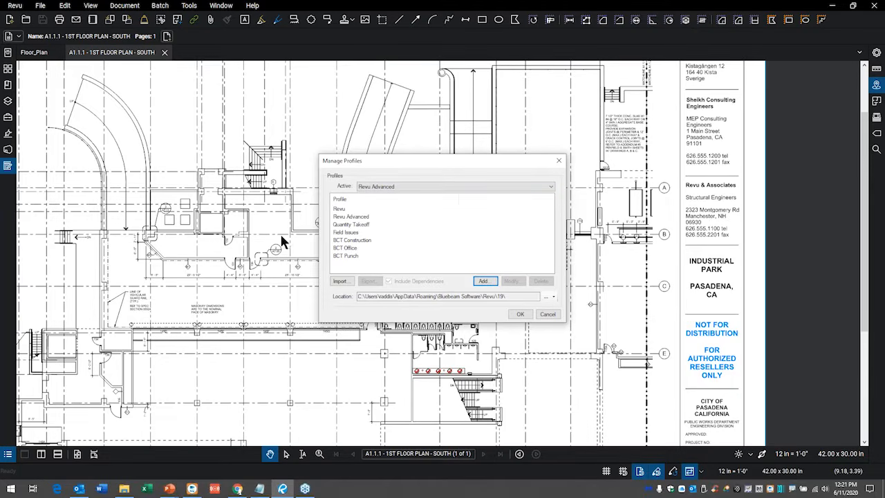
pyautogui.click(548, 314)
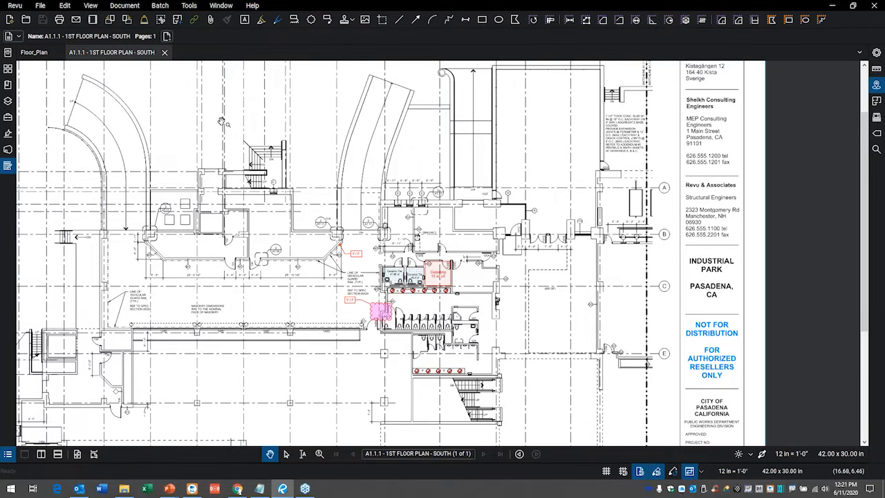
# Show the page thumbnails and insert one page from the MRC RFI template before the first page of the floor plan document.
pyautogui.click(7, 69)
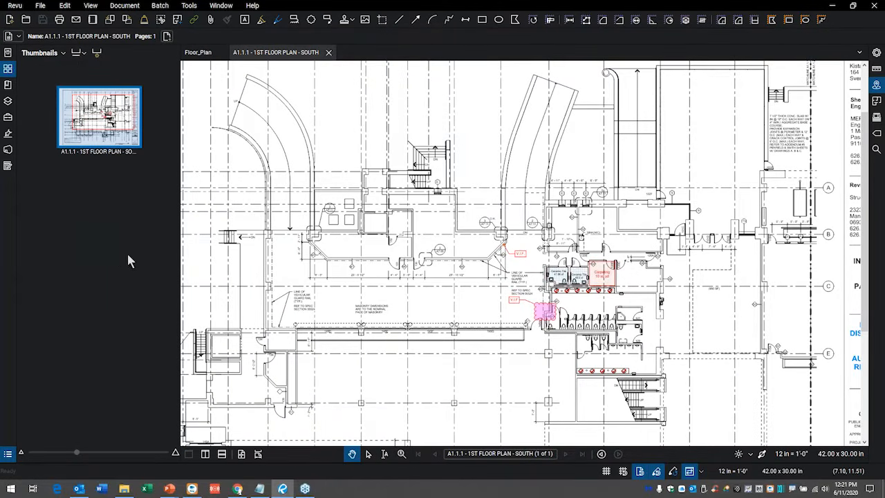
pyautogui.rightClick(94, 183)
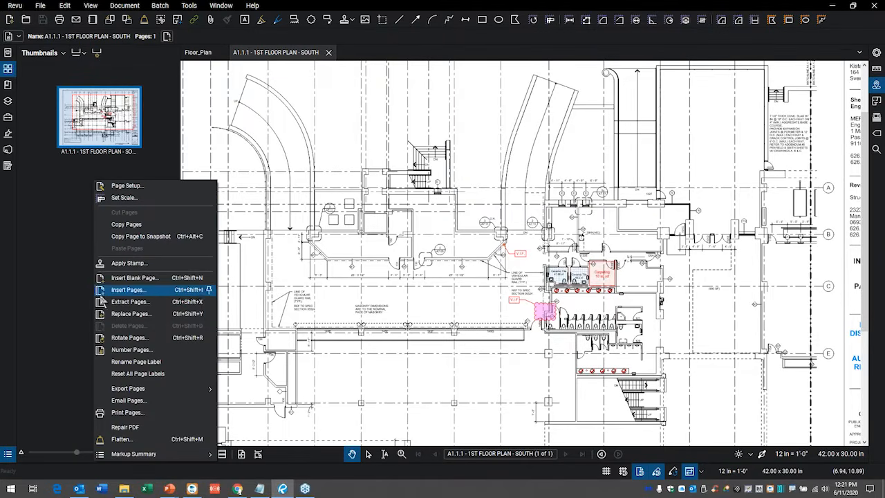
pyautogui.click(115, 280)
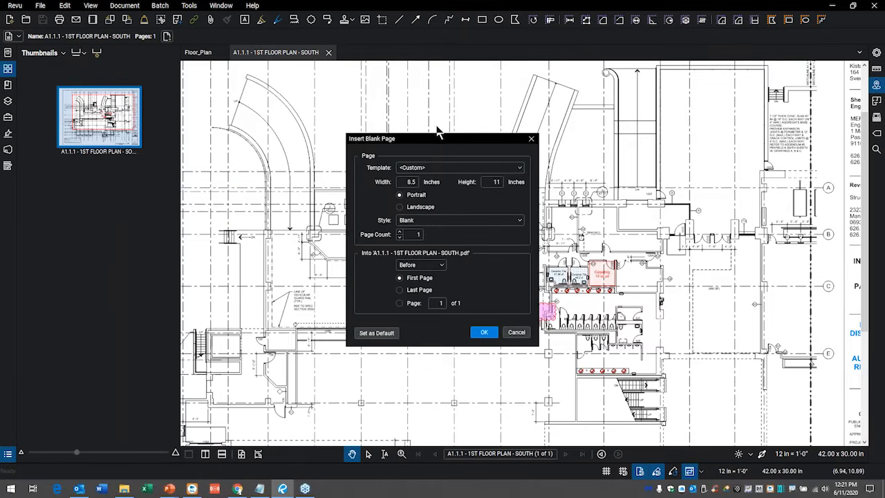
pyautogui.moveTo(421, 142); pyautogui.dragTo(401, 98)
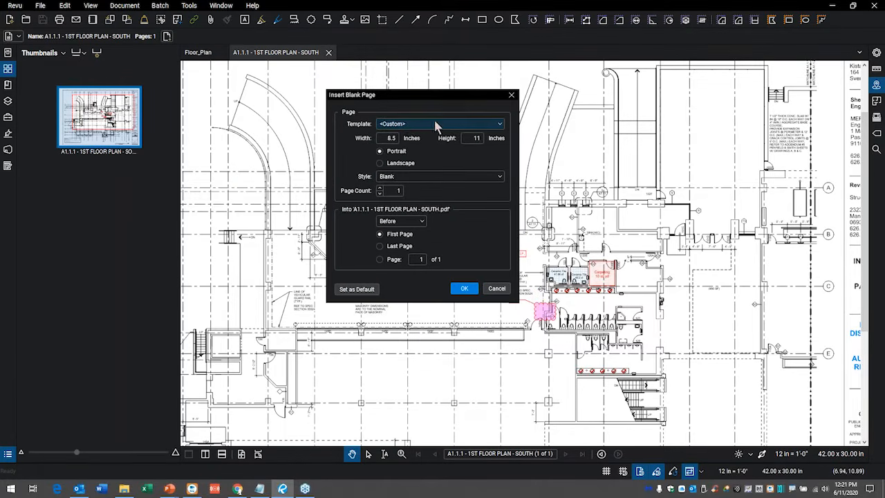
pyautogui.click(502, 127)
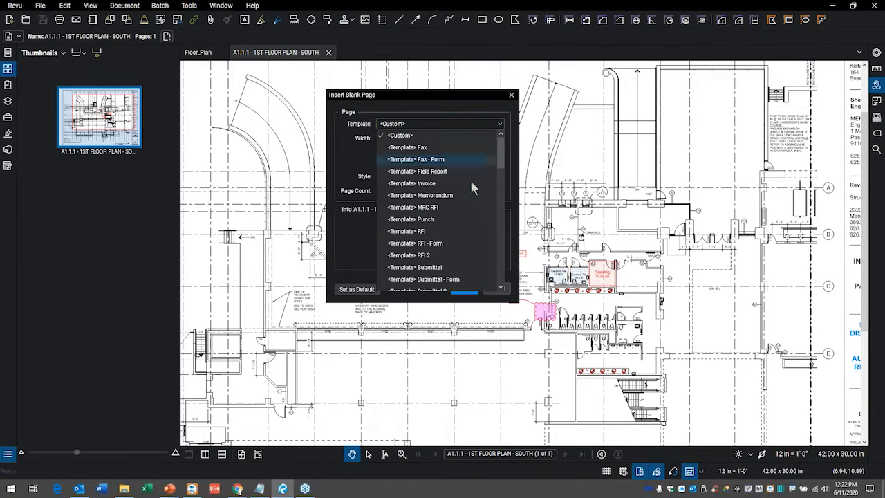
pyautogui.click(430, 210)
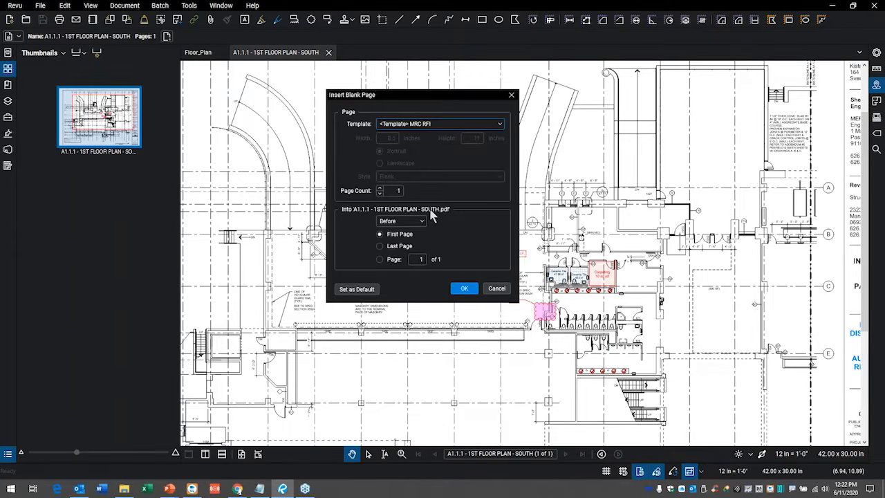
pyautogui.click(462, 290)
pyautogui.click(462, 290)
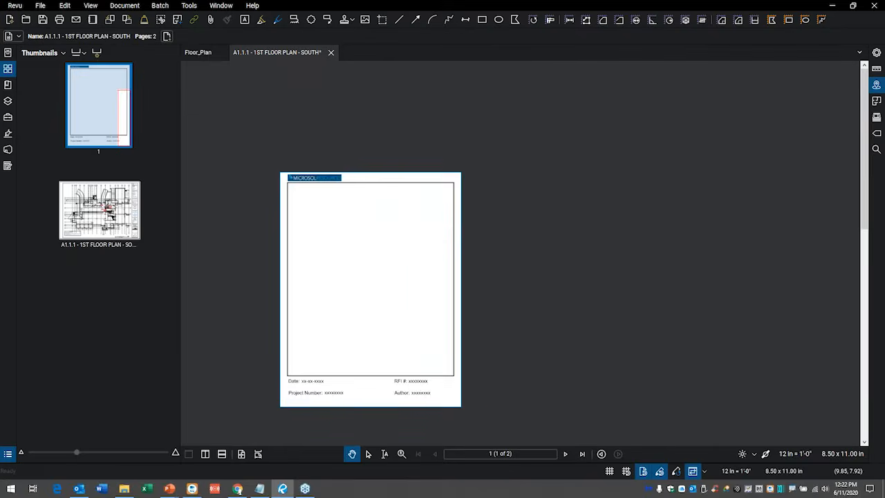
pyautogui.scroll(1, 404, 299)
pyautogui.scroll(-1, 404, 299)
pyautogui.moveTo(404, 298); pyautogui.dragTo(421, 272)
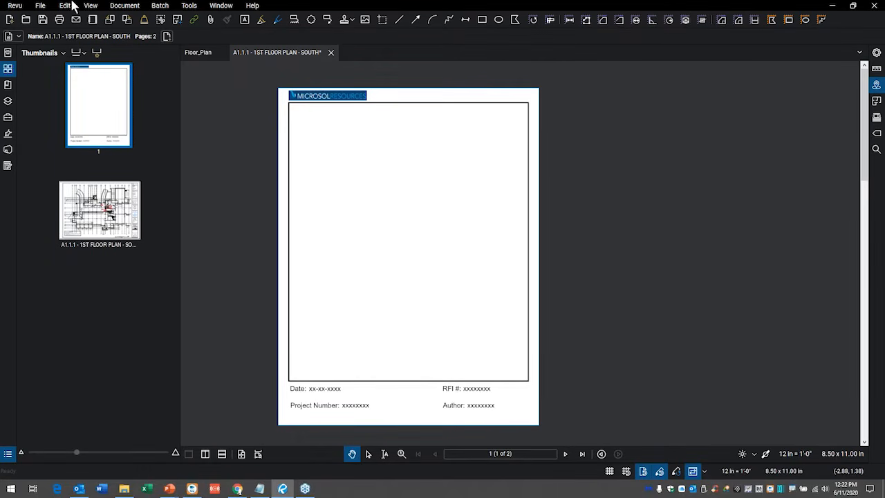
# Open the option to save the current document as a template, view the Templates folder, and cancel without saving.
pyautogui.click(41, 7)
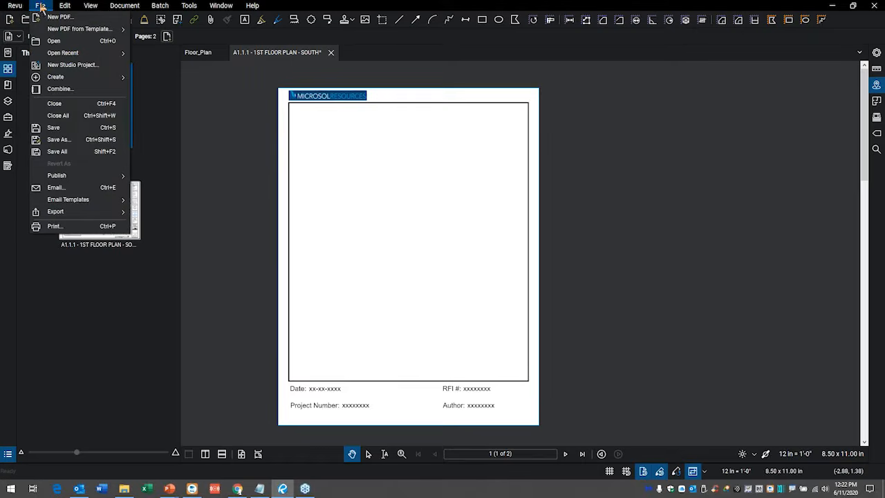
pyautogui.moveTo(69, 33)
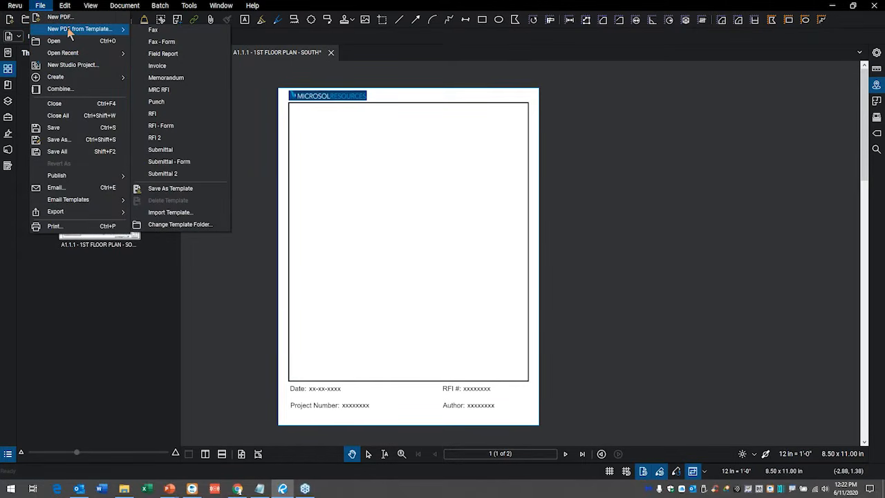
pyautogui.click(181, 189)
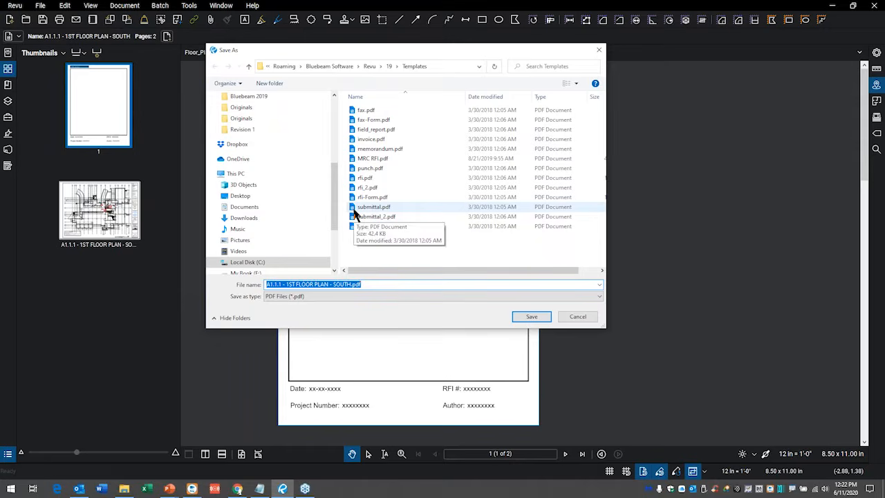
pyautogui.click(583, 318)
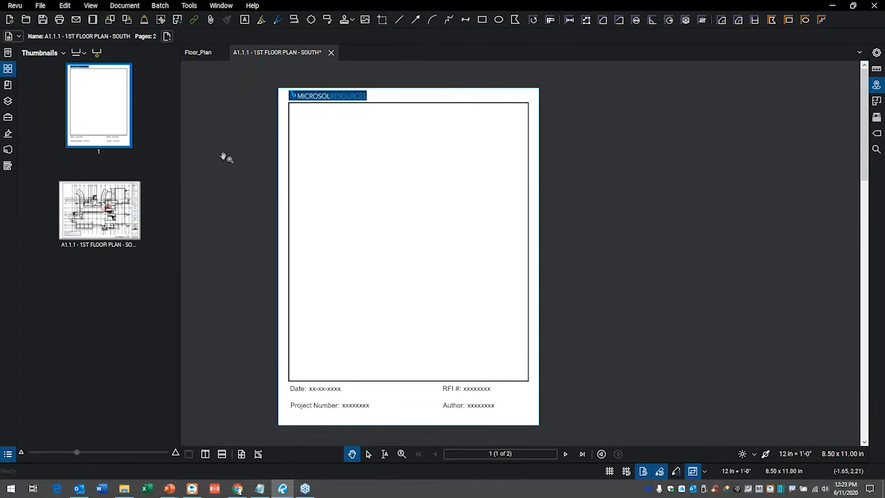
# Delete the RFI template page from the front of the floor plan document.
pyautogui.rightClick(105, 90)
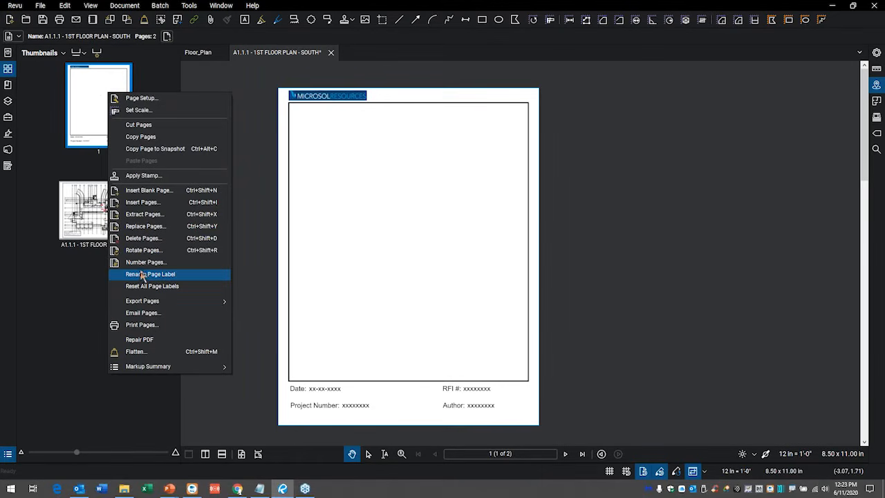
pyautogui.click(158, 238)
pyautogui.click(439, 257)
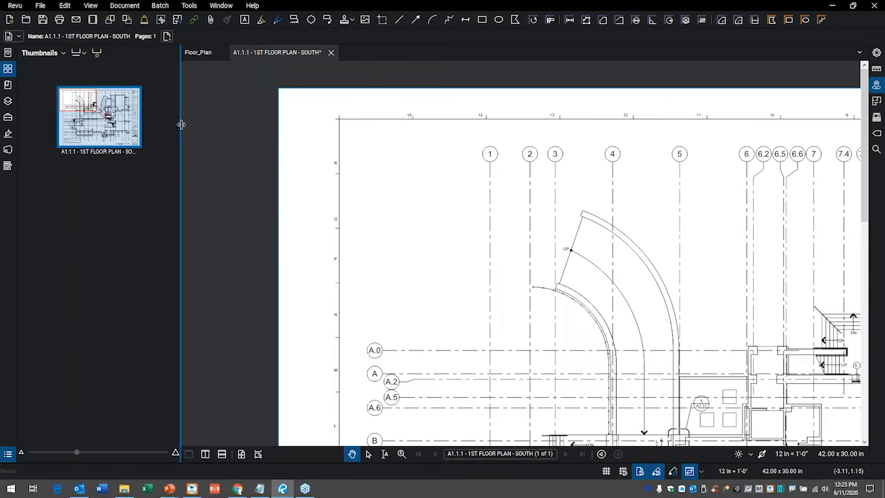
# Open the Script Manager, browse the scripts, and view the code of the Flatten & E-mail script without changing it.
pyautogui.click(128, 7)
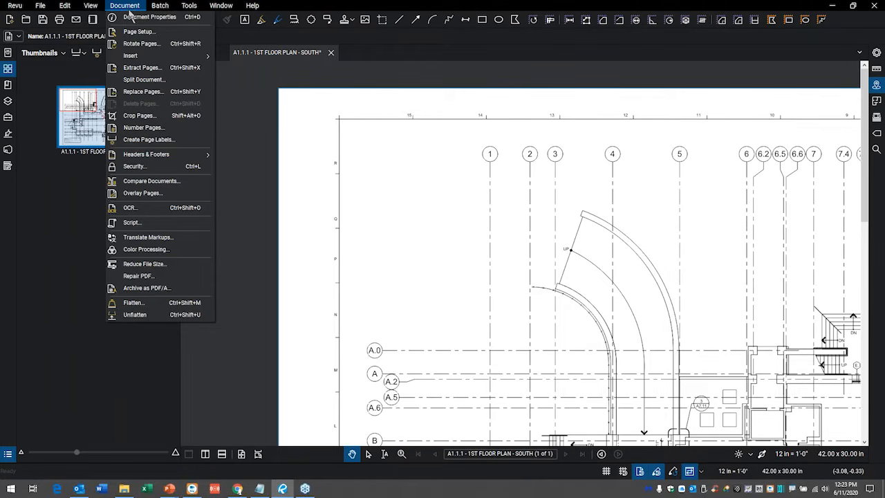
pyautogui.click(139, 226)
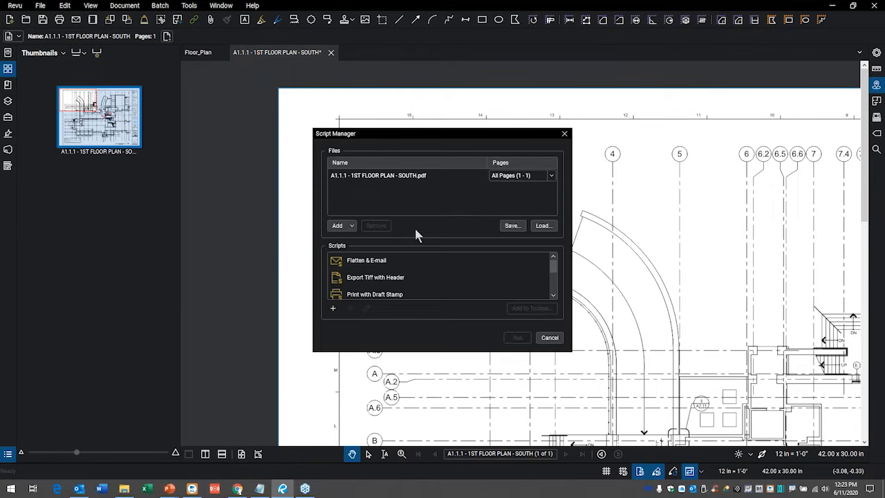
pyautogui.scroll(-2, 405, 259)
pyautogui.scroll(2, 382, 270)
pyautogui.scroll(-2, 381, 259)
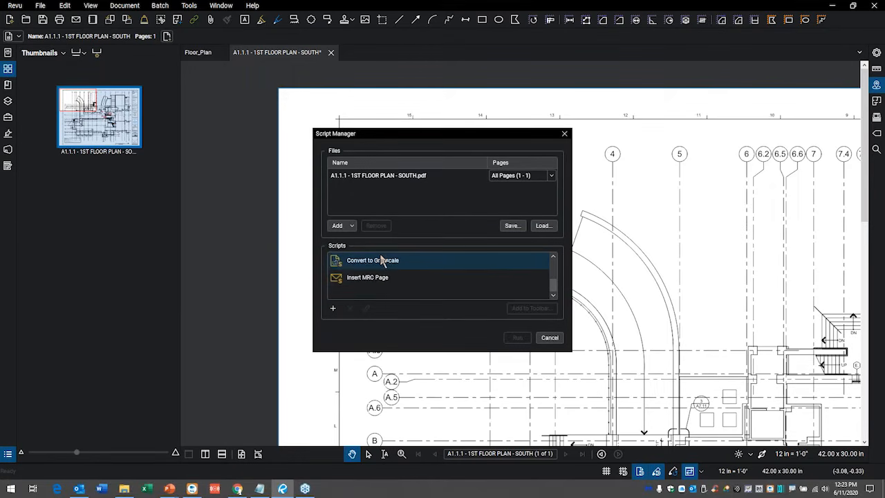
pyautogui.scroll(2, 345, 273)
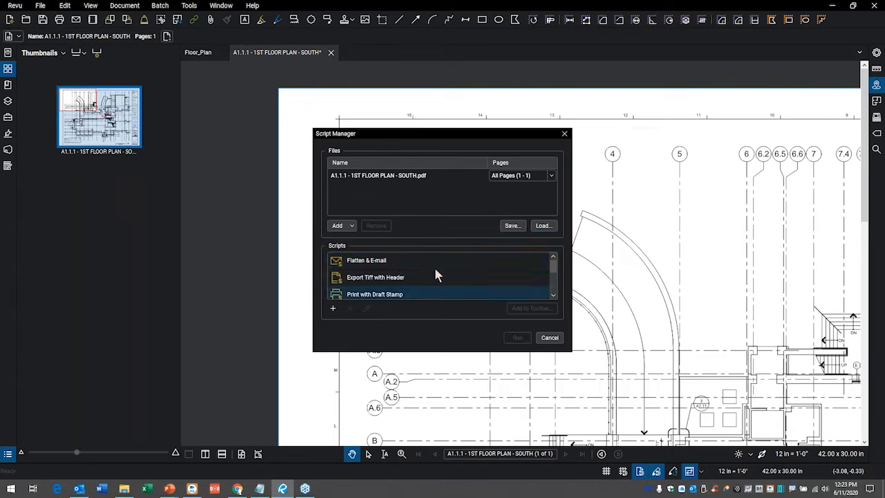
pyautogui.click(358, 266)
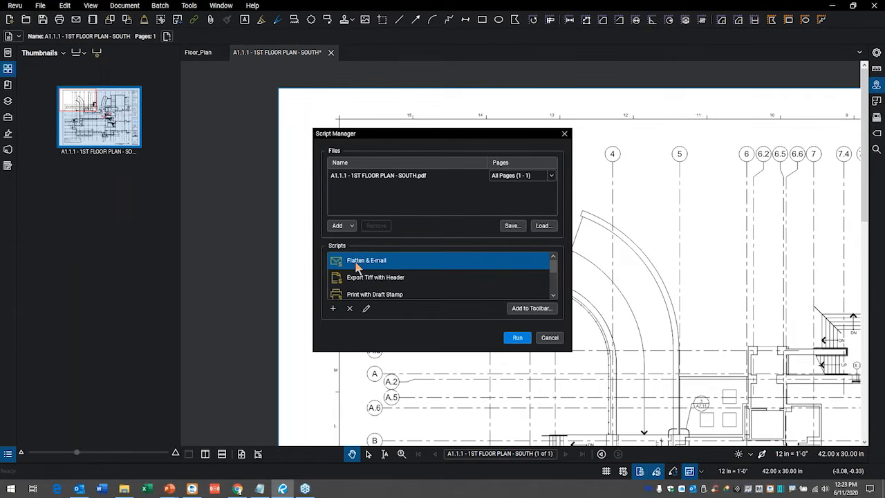
pyautogui.click(367, 310)
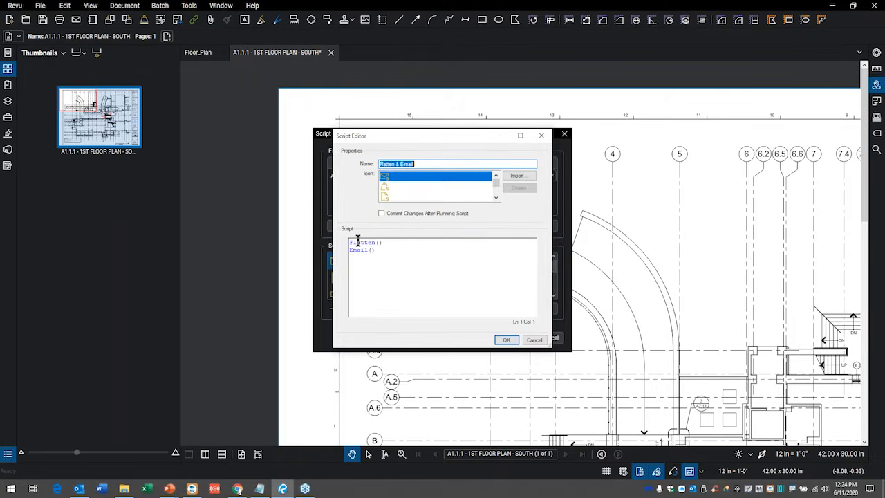
pyautogui.moveTo(357, 242)
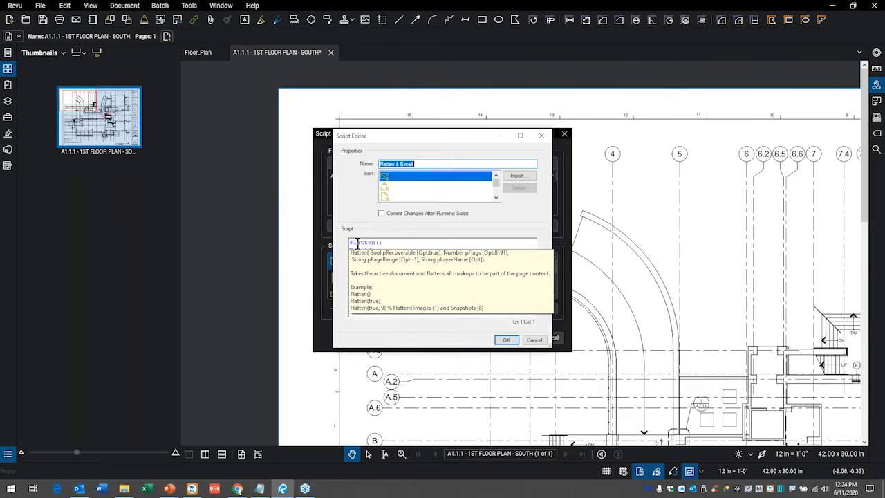
pyautogui.click(536, 340)
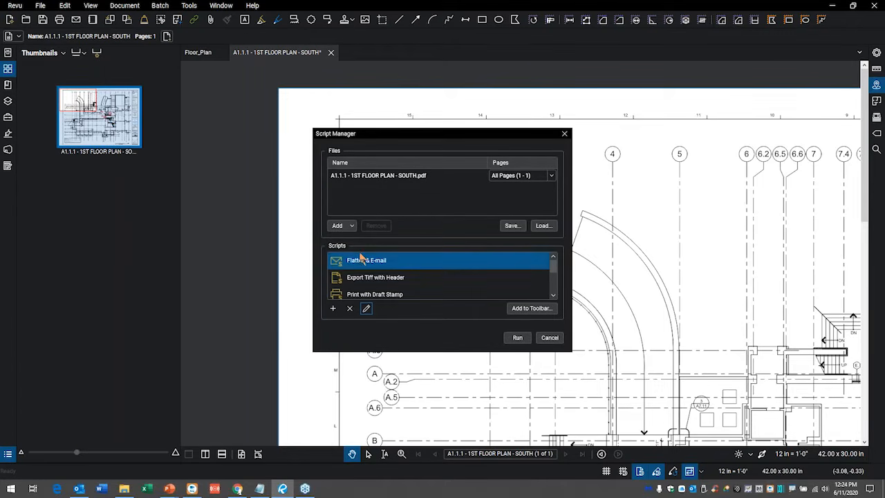
# Review the code of the Insert MRC Page script and run the script on the floor plan document.
pyautogui.scroll(-3, 373, 277)
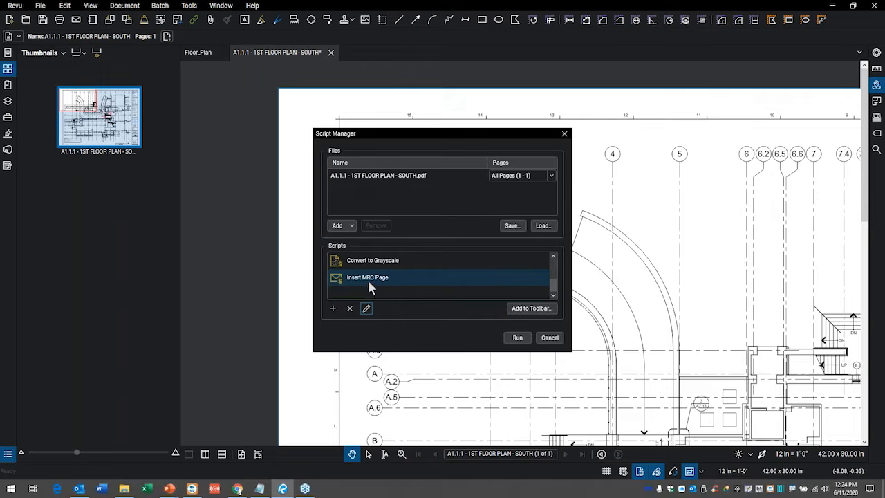
pyautogui.click(369, 281)
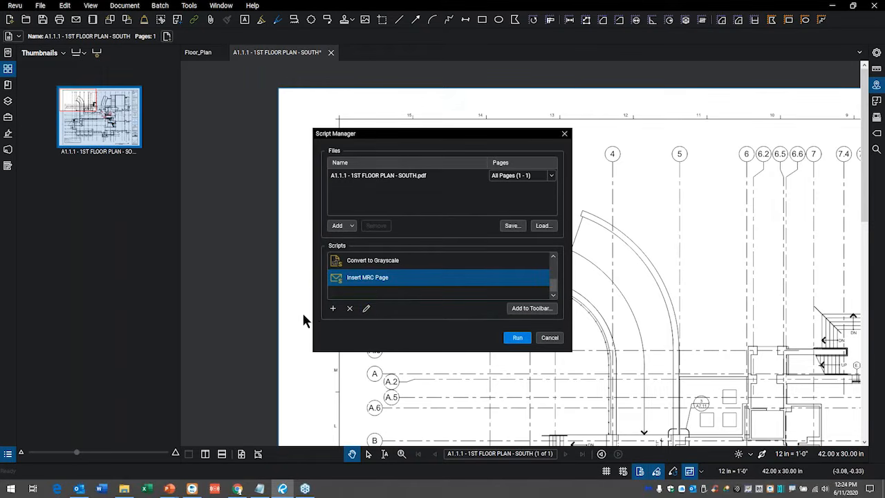
pyautogui.click(367, 309)
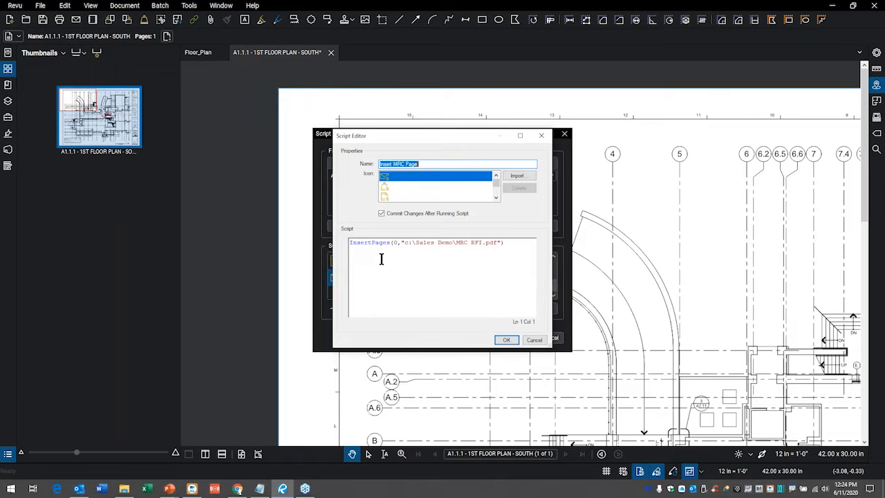
pyautogui.moveTo(368, 241)
pyautogui.click(509, 340)
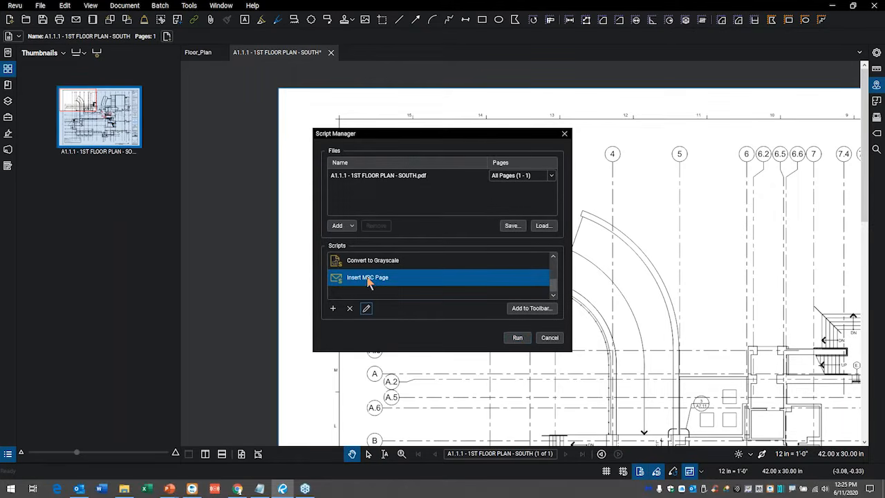
pyautogui.click(518, 338)
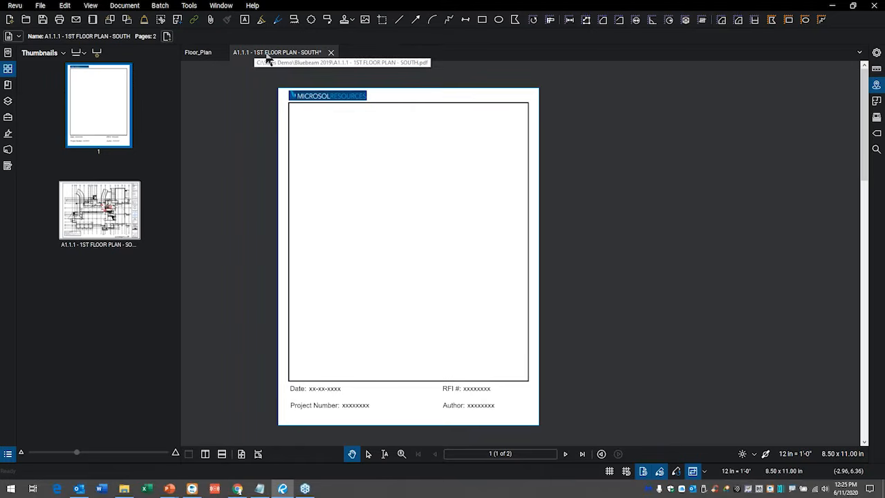
# On the floor plan page, take a content snapshot of the toilet in the second stall beside the clouded area.
pyautogui.click(109, 233)
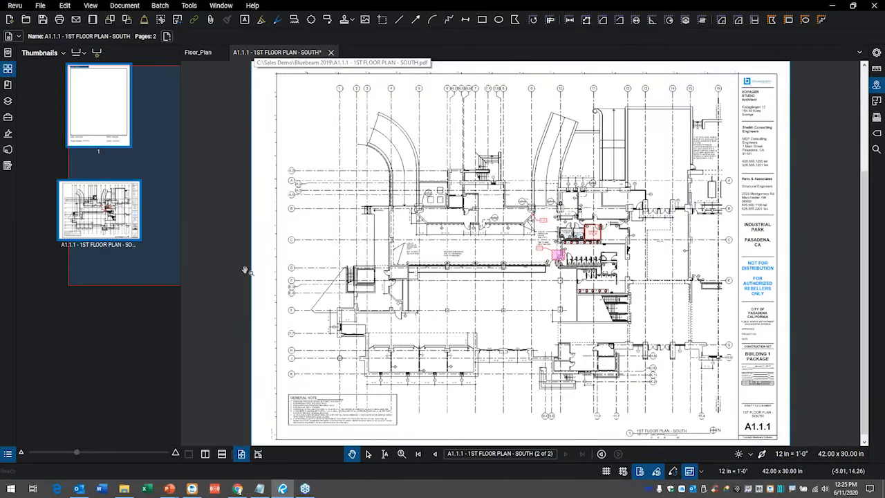
pyautogui.scroll(5, 482, 269)
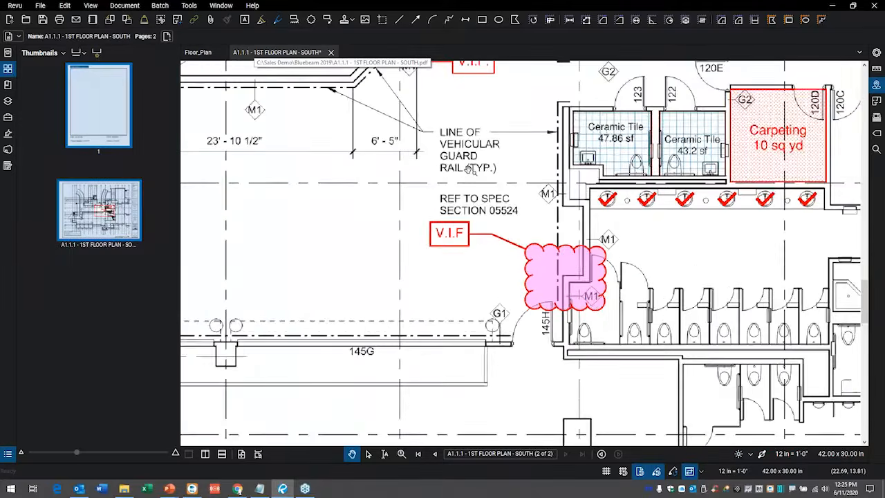
pyautogui.scroll(1, 470, 170)
pyautogui.moveTo(590, 254); pyautogui.dragTo(348, 211)
pyautogui.scroll(2, 472, 300)
pyautogui.moveTo(476, 278); pyautogui.dragTo(475, 141)
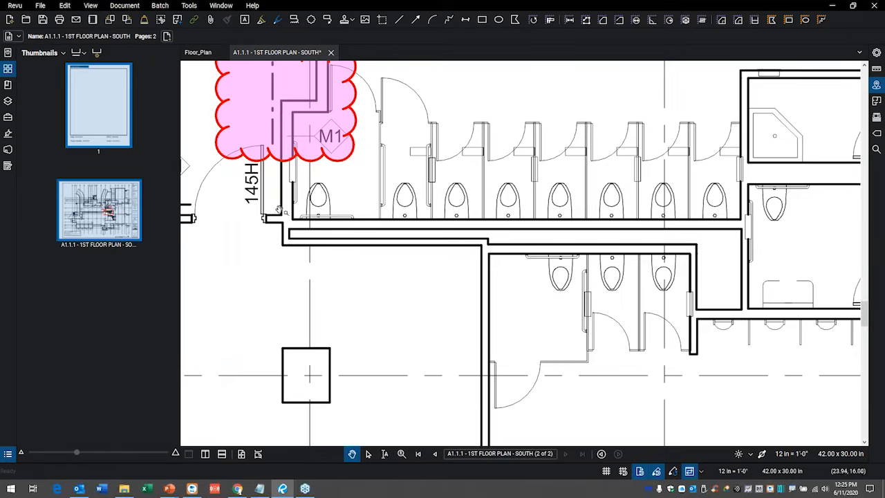
pyautogui.click(65, 6)
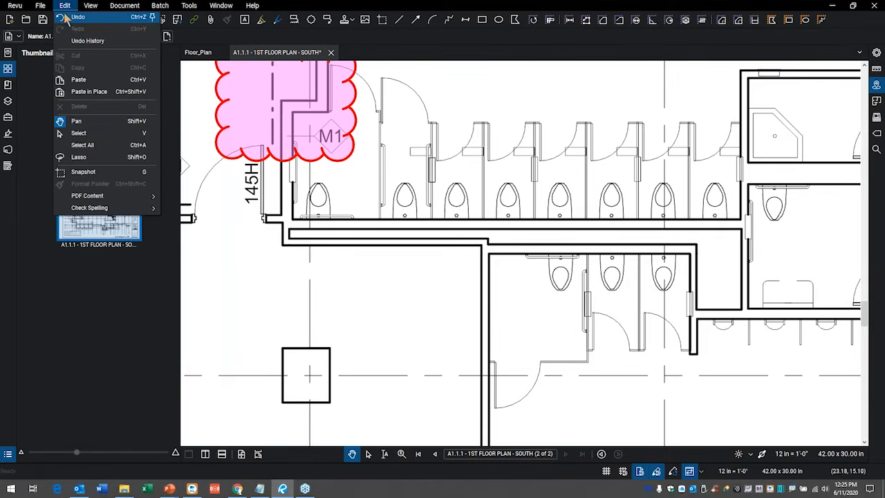
pyautogui.moveTo(116, 200)
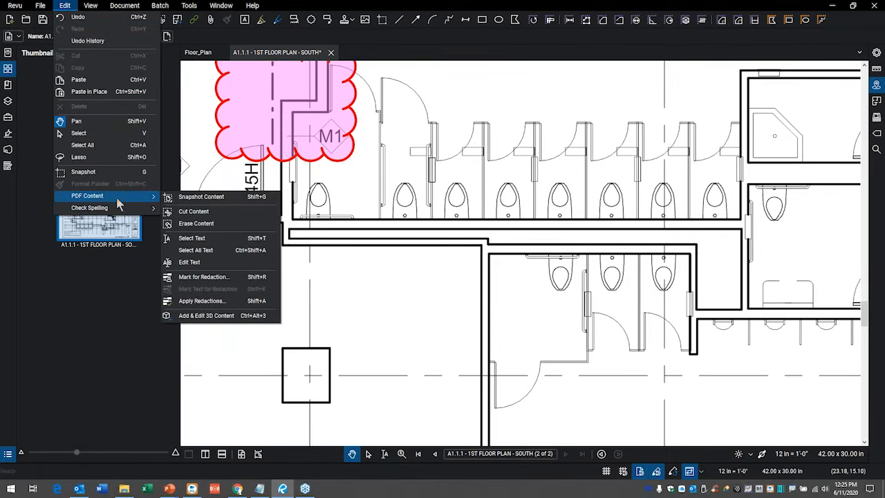
pyautogui.click(227, 199)
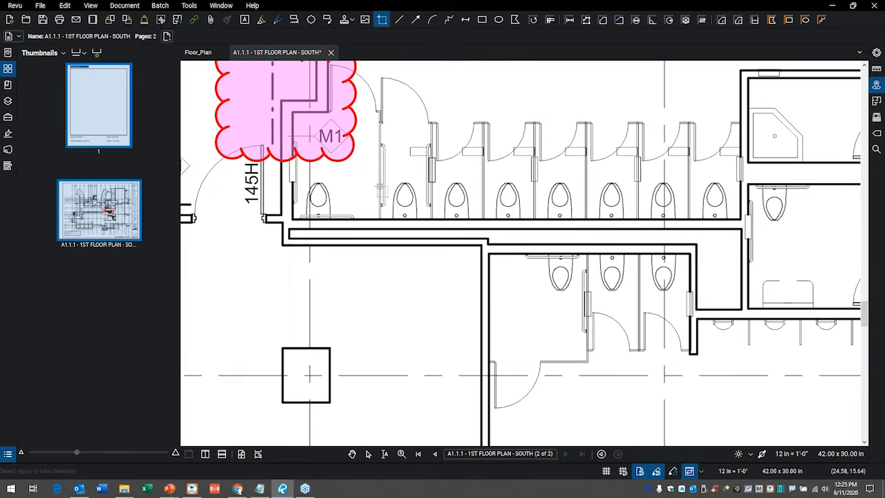
pyautogui.scroll(3, 381, 183)
pyautogui.moveTo(398, 168); pyautogui.dragTo(448, 242)
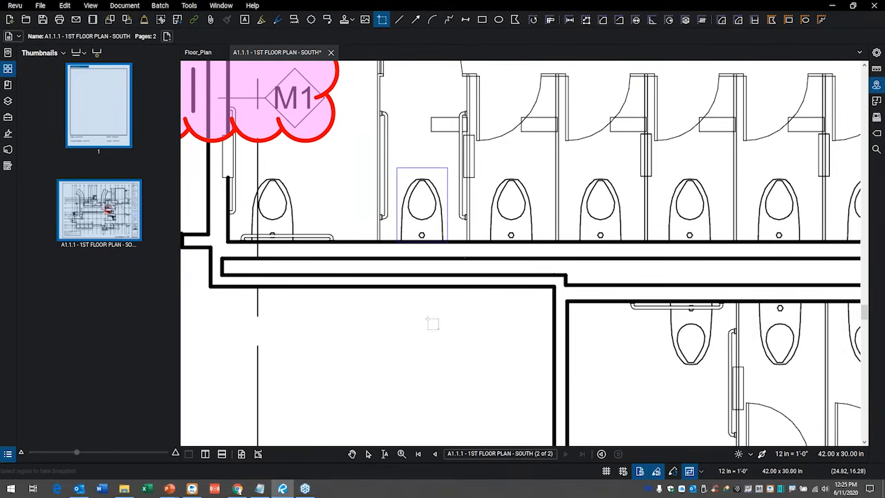
pyautogui.press('Escape')
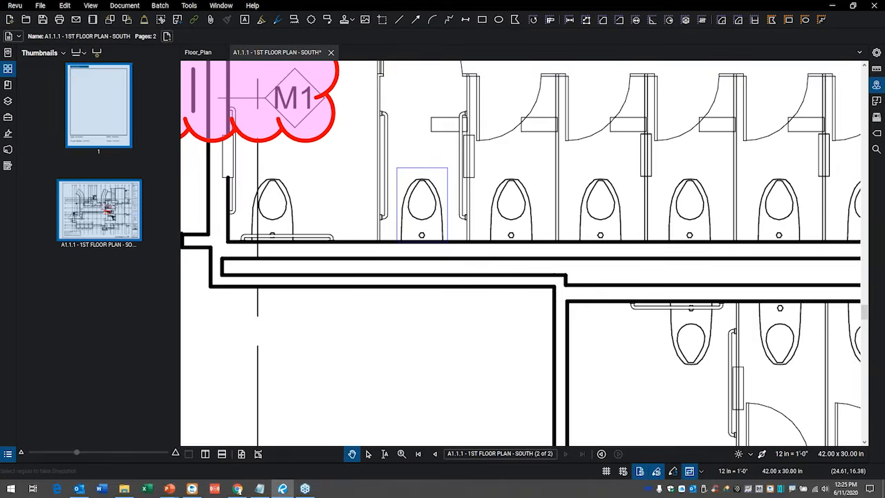
# Paste the toilet snapshot below the restroom wall and move it down into the open room area.
pyautogui.rightClick(380, 328)
pyautogui.click(405, 332)
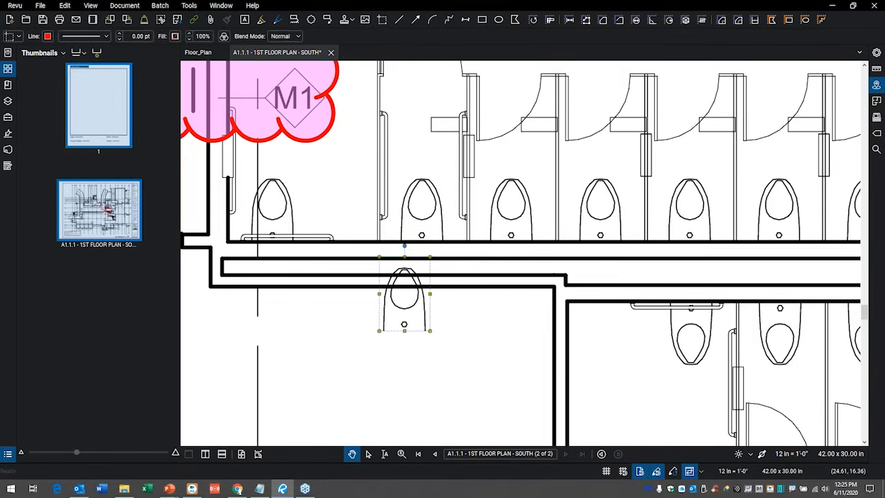
pyautogui.moveTo(407, 305); pyautogui.dragTo(412, 358)
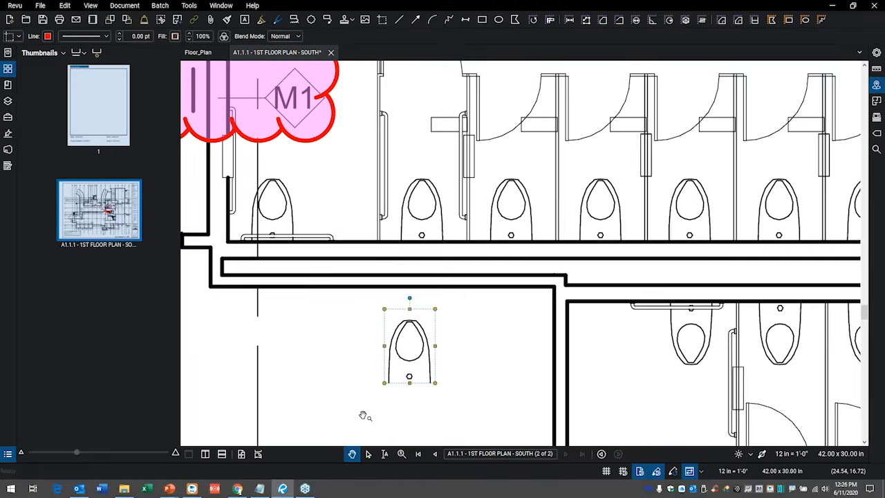
pyautogui.click(359, 415)
pyautogui.scroll(2, 373, 401)
pyautogui.click(436, 367)
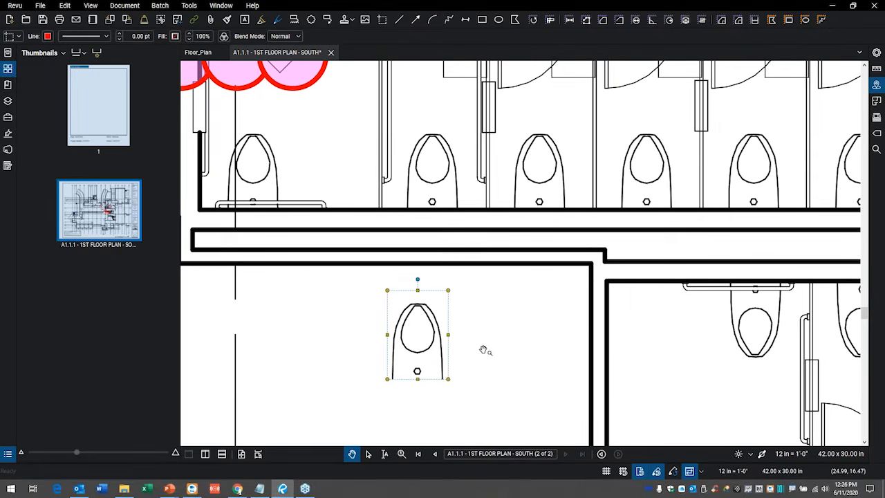
# Check the pasted toilet's Snapshot entry in the Markups List, then delete the pasted copy from the plan.
pyautogui.click(8, 455)
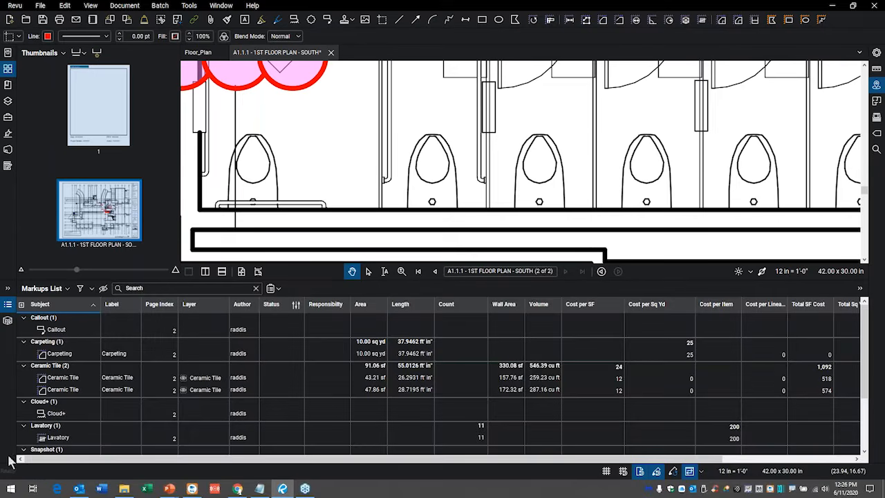
pyautogui.scroll(-2, 452, 152)
pyautogui.moveTo(450, 200); pyautogui.dragTo(456, 123)
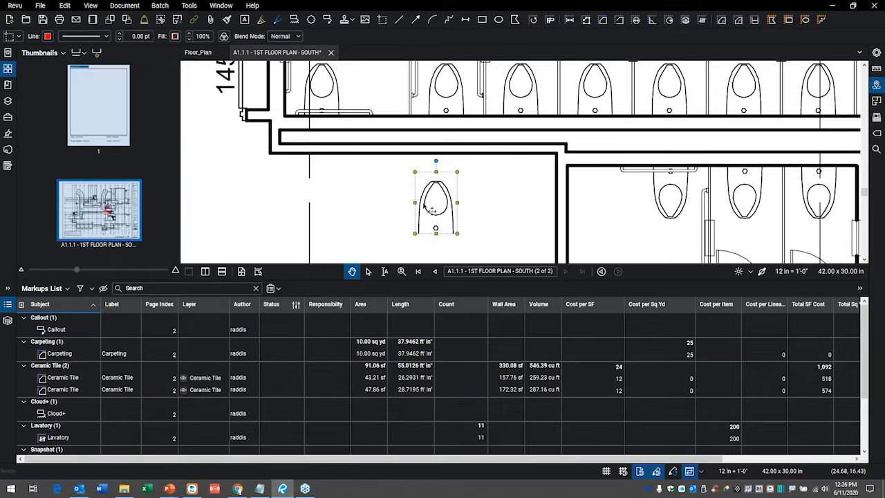
pyautogui.click(489, 196)
pyautogui.click(453, 201)
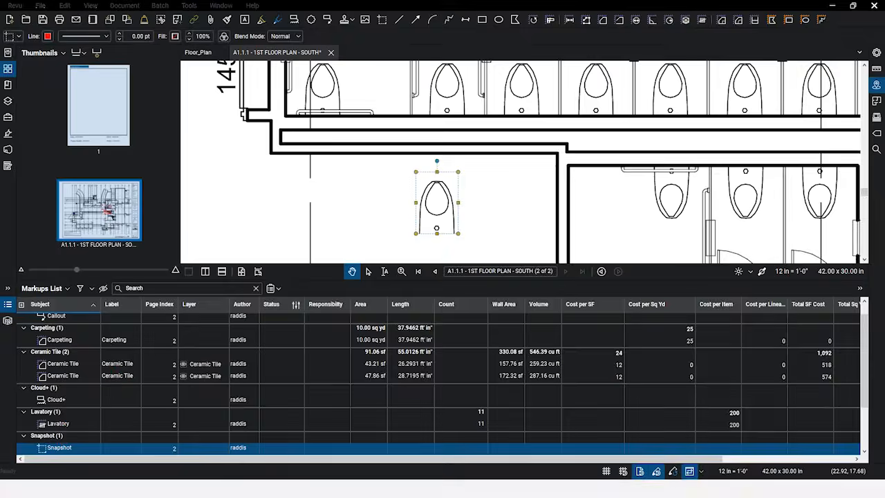
pyautogui.click(23, 412)
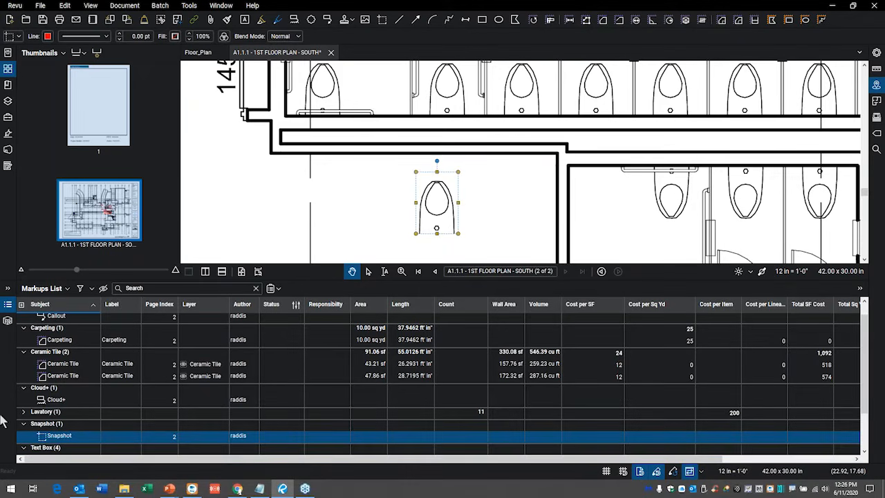
pyautogui.click(9, 306)
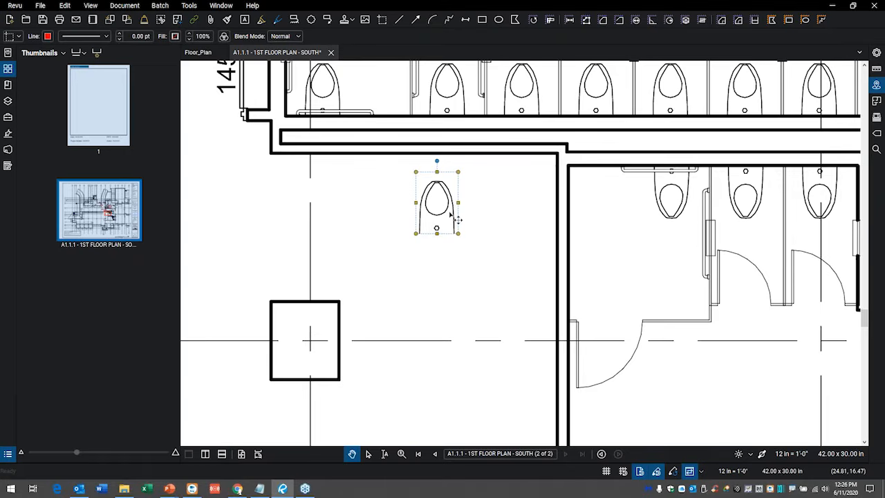
pyautogui.press('Delete')
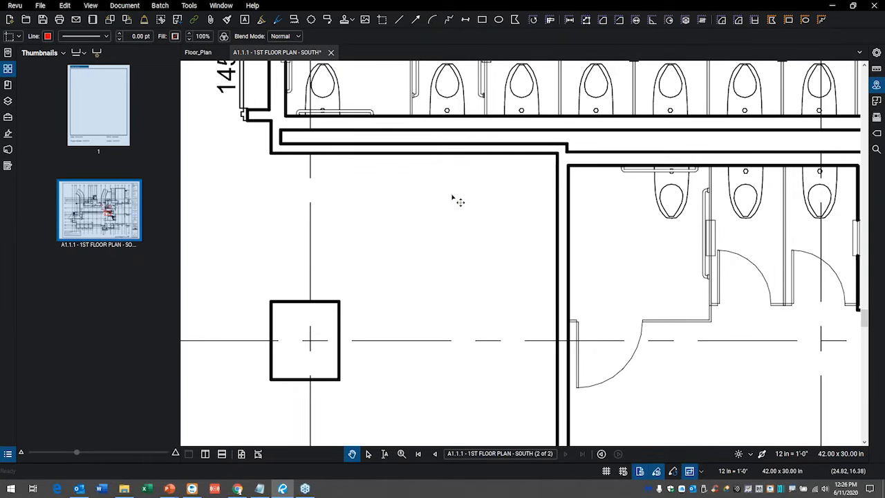
# Cut the PDF content of the small rectangle above the toilet in the second stall.
pyautogui.moveTo(471, 212)
pyautogui.mouseDown()
pyautogui.moveTo(472, 239)
pyautogui.moveTo(518, 346)
pyautogui.mouseUp()
pyautogui.moveTo(414, 223); pyautogui.dragTo(422, 385)
pyautogui.scroll(5, 546, 324)
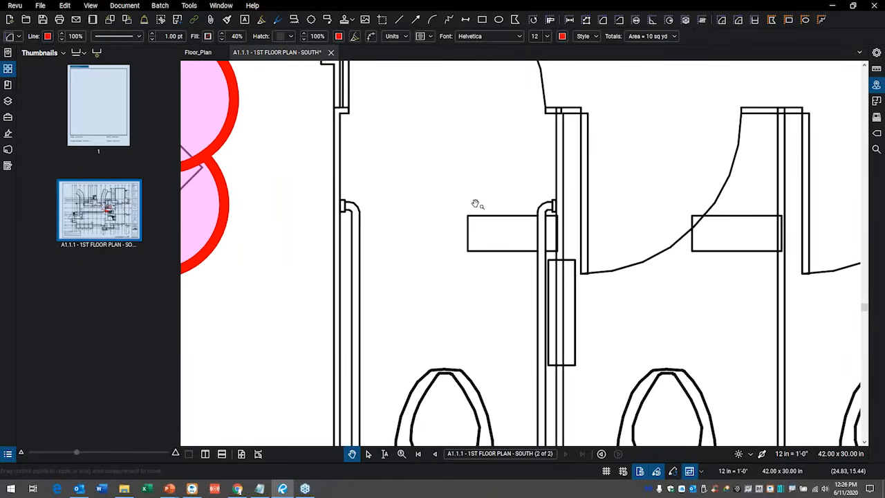
pyautogui.click(63, 6)
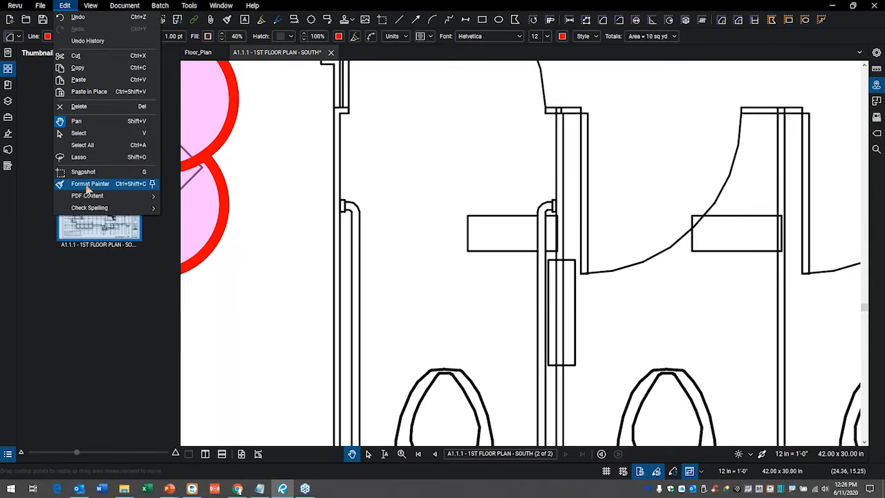
pyautogui.moveTo(91, 209)
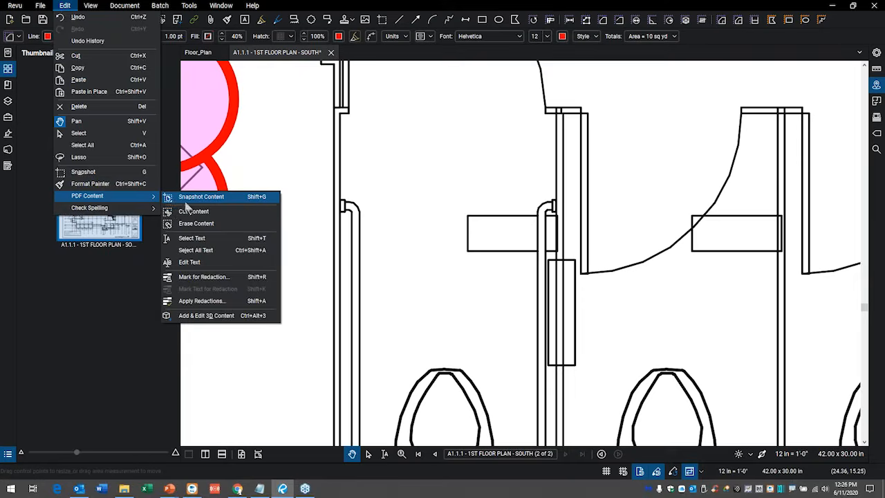
pyautogui.click(192, 211)
pyautogui.moveTo(467, 205)
pyautogui.mouseDown()
pyautogui.moveTo(477, 248)
pyautogui.moveTo(535, 265)
pyautogui.mouseUp()
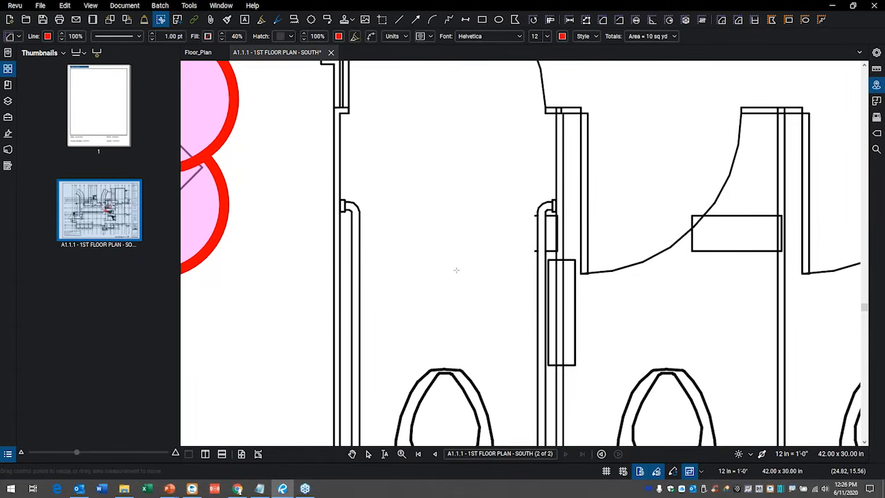
pyautogui.scroll(-5, 505, 241)
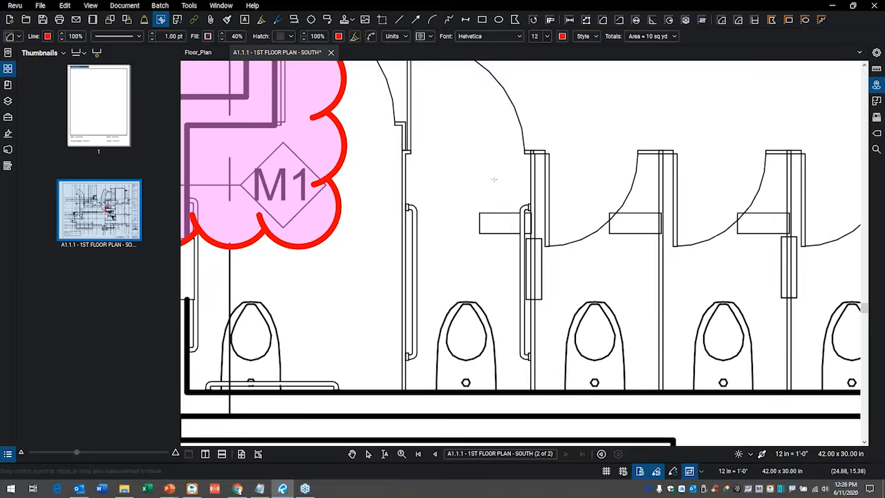
pyautogui.scroll(-3, 513, 105)
pyautogui.moveTo(529, 146); pyautogui.dragTo(547, 325)
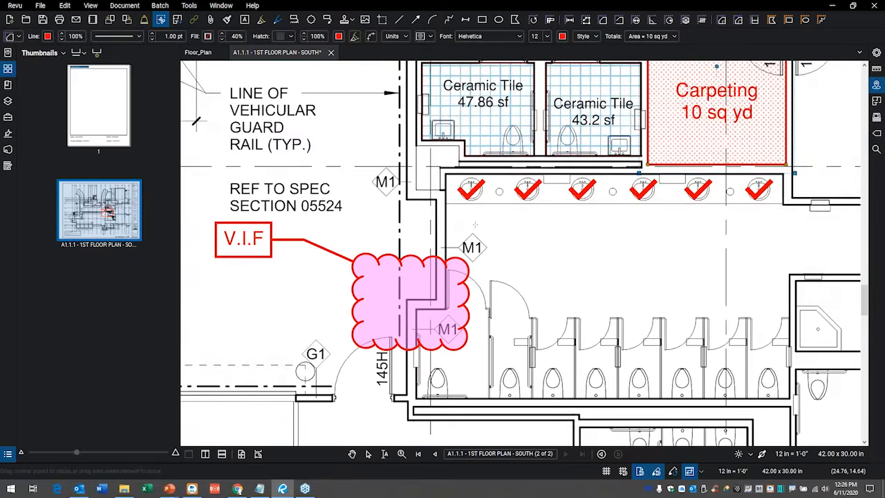
# Edit the PDF text of the vehicular guard rail note so its first line reads LINE TO.
pyautogui.moveTo(467, 209); pyautogui.dragTo(526, 247)
pyautogui.moveTo(415, 203); pyautogui.dragTo(525, 232)
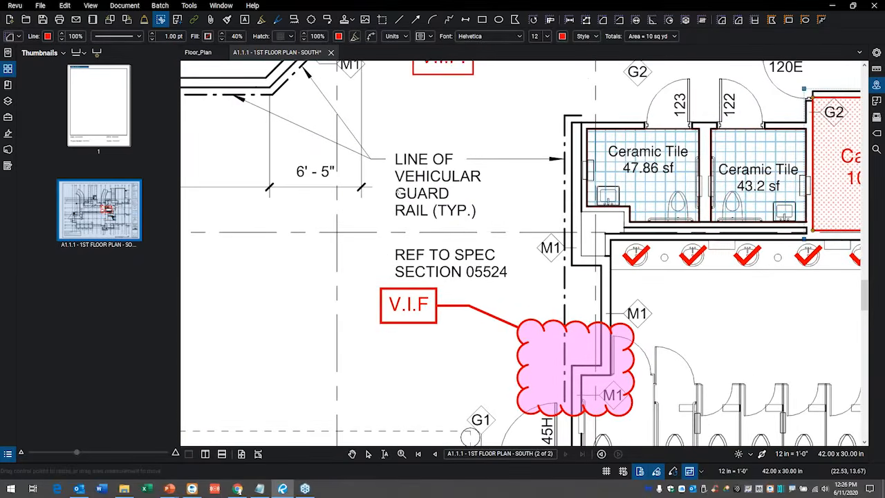
pyautogui.scroll(3, 394, 180)
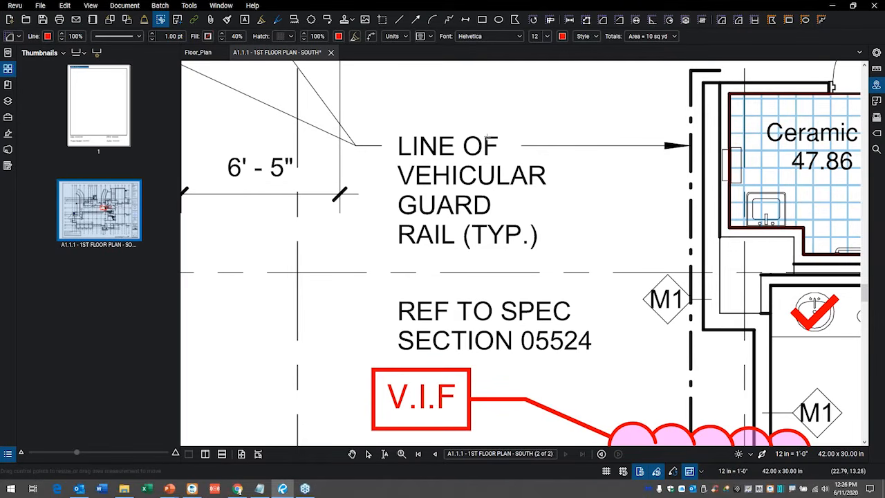
pyautogui.click(65, 6)
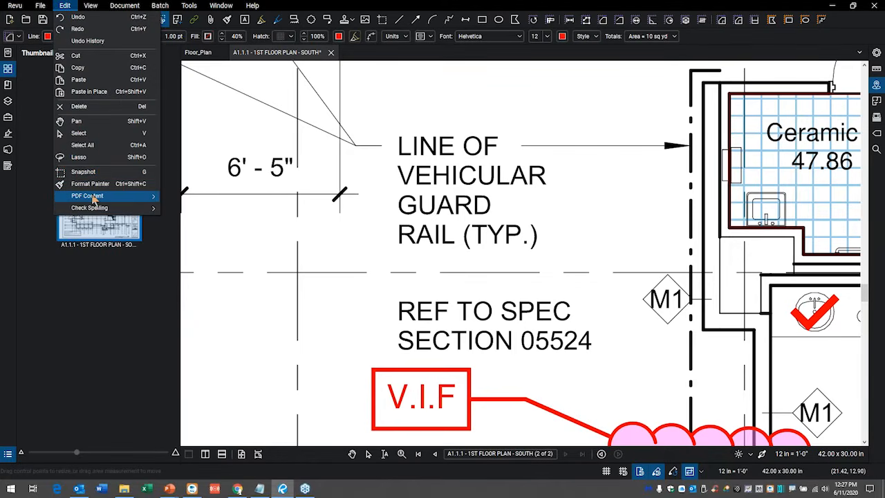
pyautogui.moveTo(92, 198)
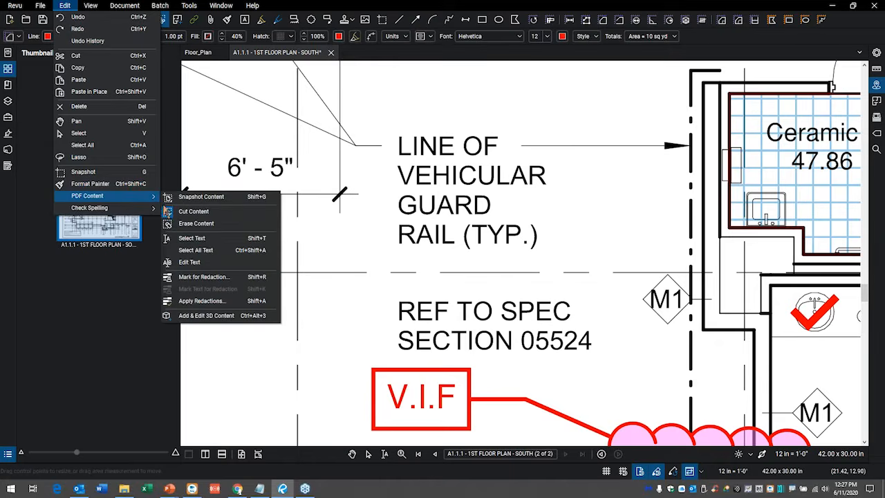
pyautogui.click(194, 263)
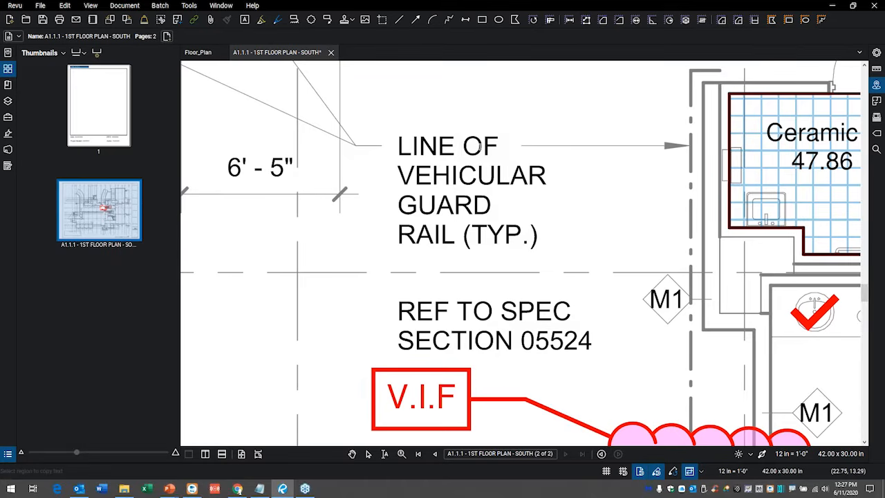
pyautogui.write('T')
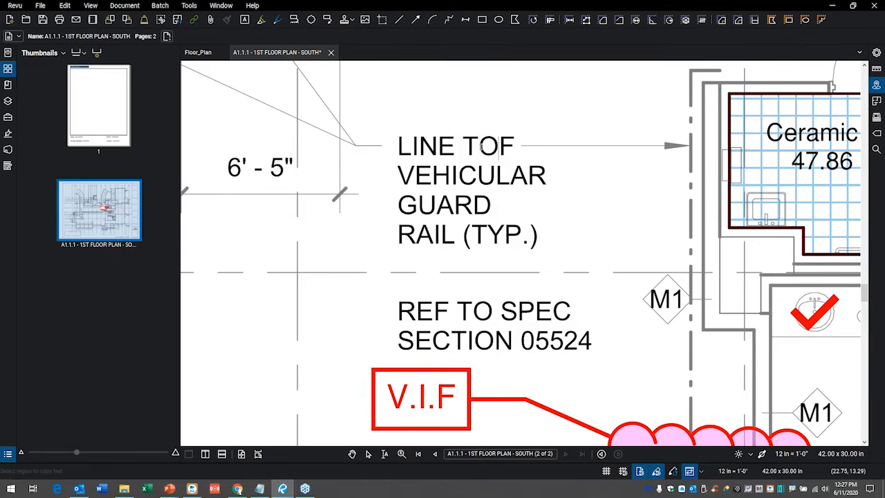
pyautogui.press('Right')
pyautogui.press('Delete')
pyautogui.press('Escape')
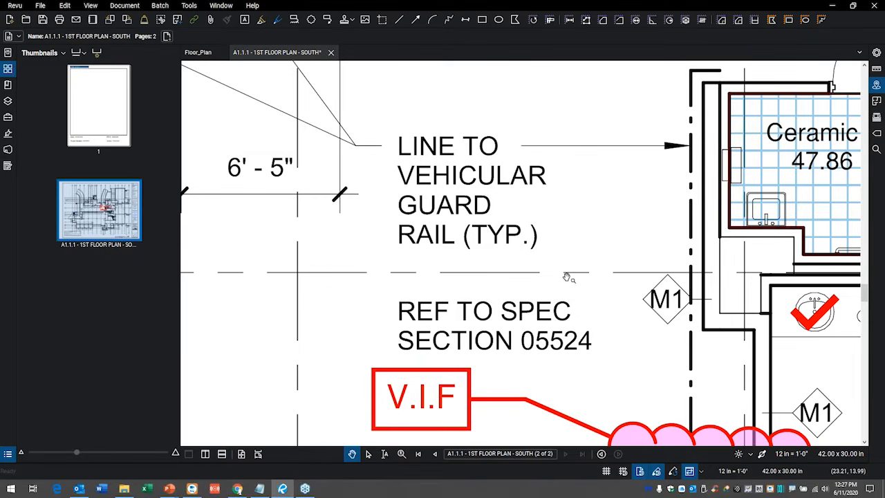
# Place a length measurement of about 2'-10" across the corridor above the Carpeting area and move its label beside the dimension line.
pyautogui.scroll(-7, 498, 272)
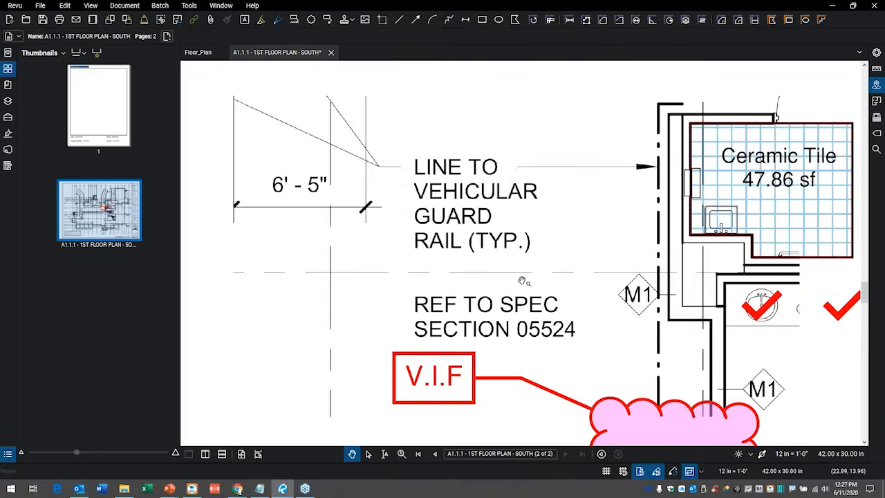
pyautogui.moveTo(701, 263); pyautogui.dragTo(581, 275)
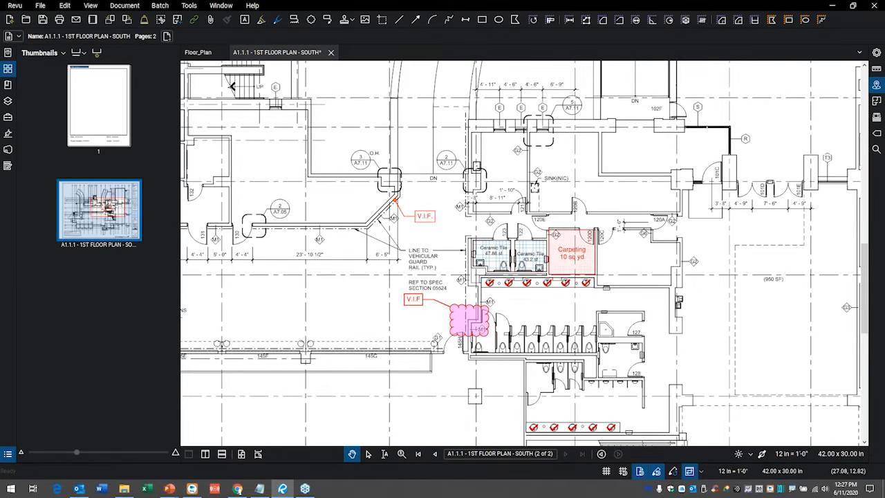
pyautogui.scroll(4, 460, 332)
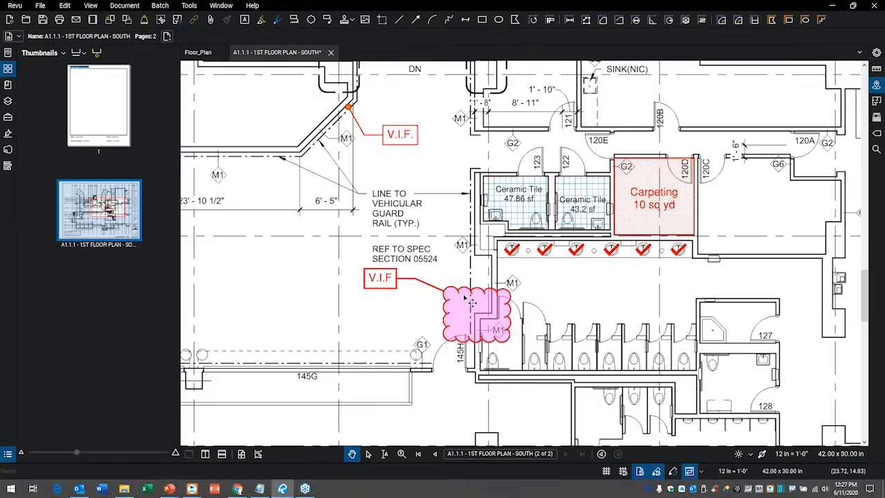
pyautogui.moveTo(424, 319); pyautogui.dragTo(452, 291)
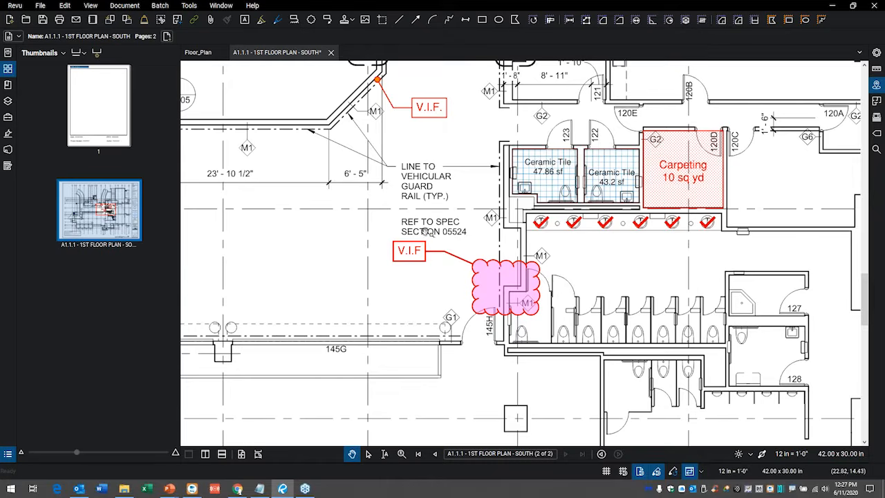
pyautogui.moveTo(459, 202); pyautogui.dragTo(457, 220)
pyautogui.scroll(4, 457, 221)
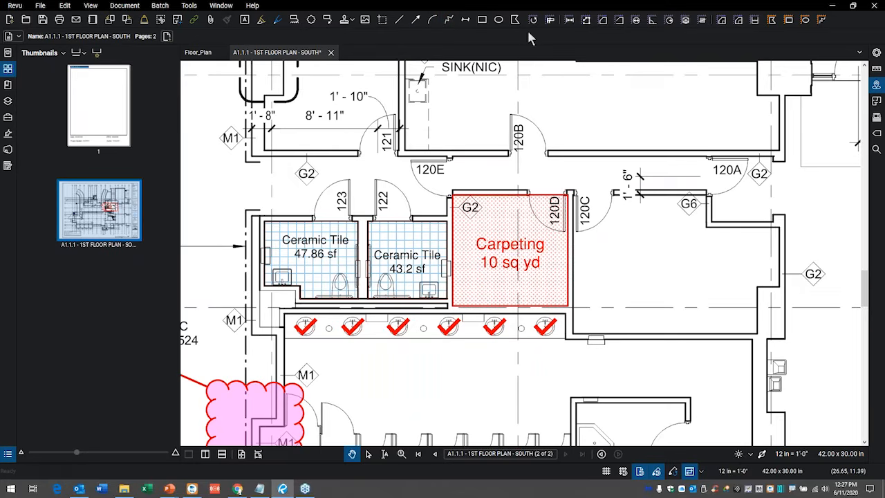
pyautogui.click(572, 23)
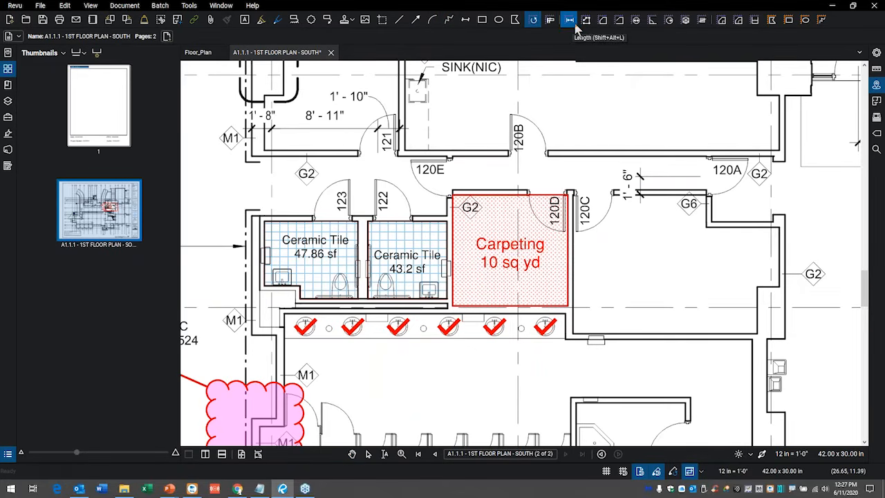
pyautogui.click(490, 190)
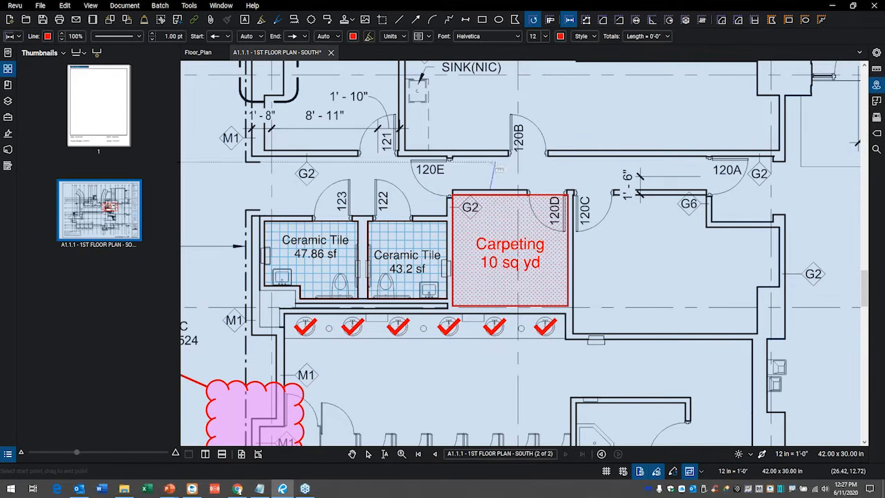
pyautogui.click(489, 157)
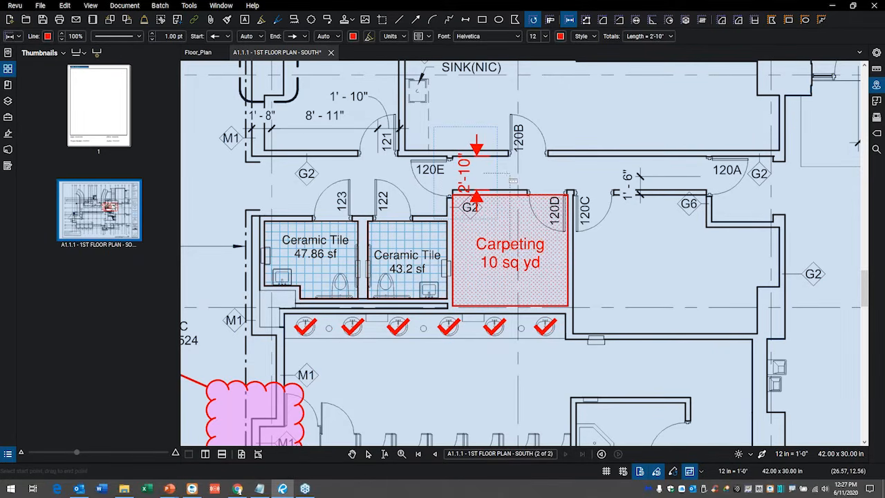
pyautogui.press('Escape')
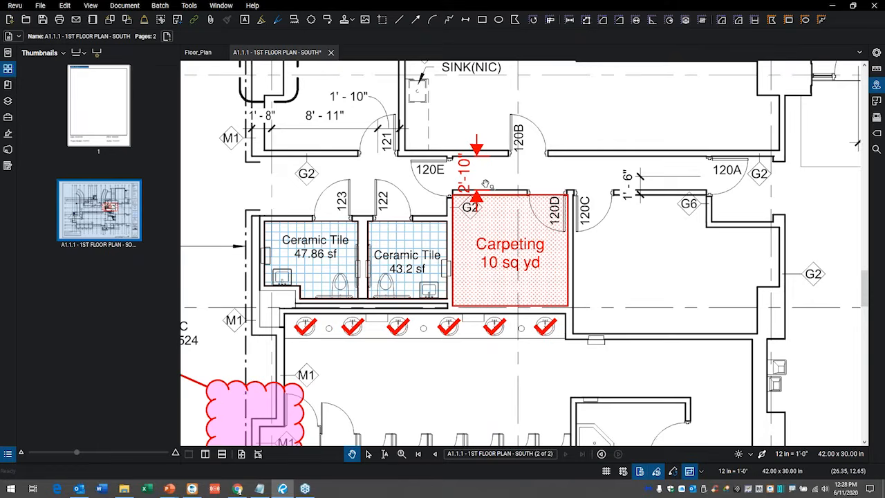
pyautogui.moveTo(470, 181); pyautogui.dragTo(530, 177)
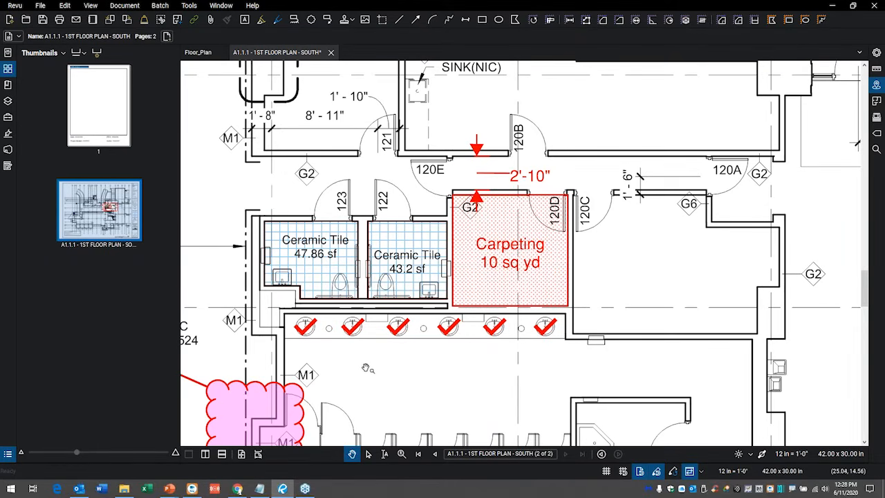
# Move the Carpeting area label down toward the lower right corner of its hatched room.
pyautogui.scroll(2, 459, 363)
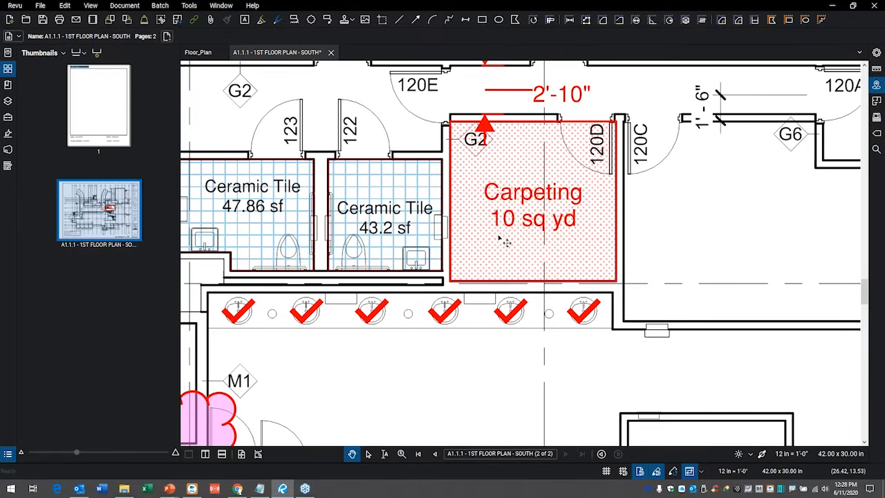
pyautogui.click(512, 197)
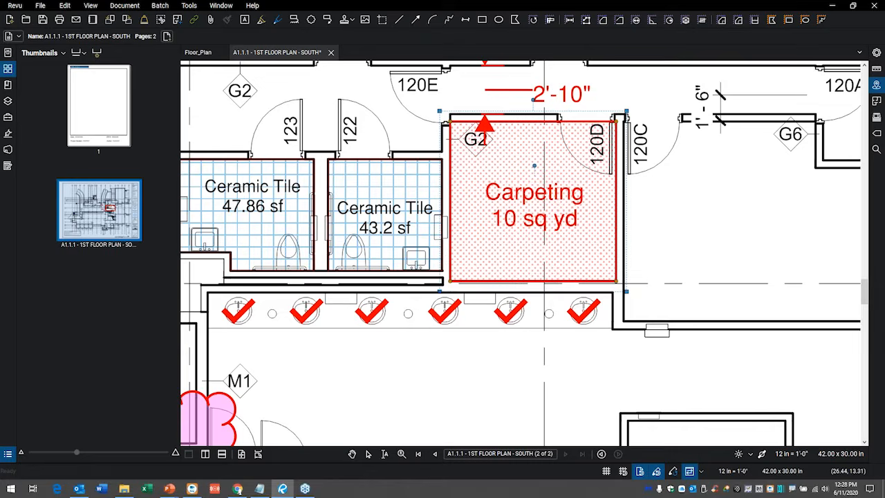
pyautogui.click(512, 197)
pyautogui.moveTo(513, 197); pyautogui.dragTo(532, 223)
pyautogui.moveTo(415, 358); pyautogui.dragTo(417, 360)
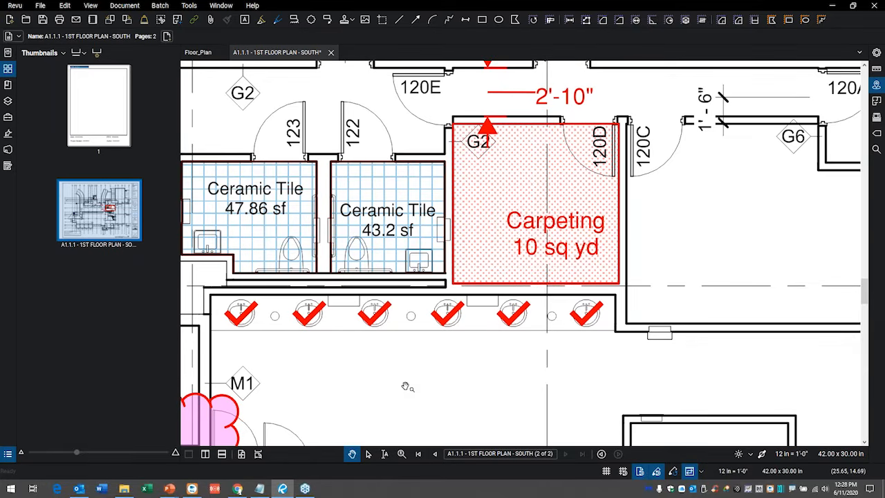
# Take a snapshot of the floor plan region covering the ceramic tile rooms, clouded area and restroom stalls.
pyautogui.scroll(-3, 401, 359)
pyautogui.moveTo(397, 353); pyautogui.dragTo(469, 284)
pyautogui.scroll(-2, 504, 295)
pyautogui.moveTo(504, 443); pyautogui.dragTo(503, 349)
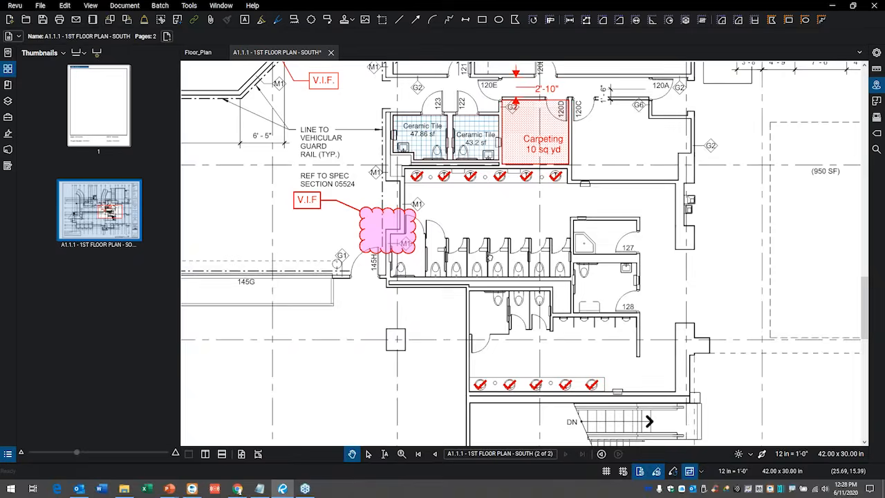
pyautogui.moveTo(200, 90); pyautogui.dragTo(210, 111)
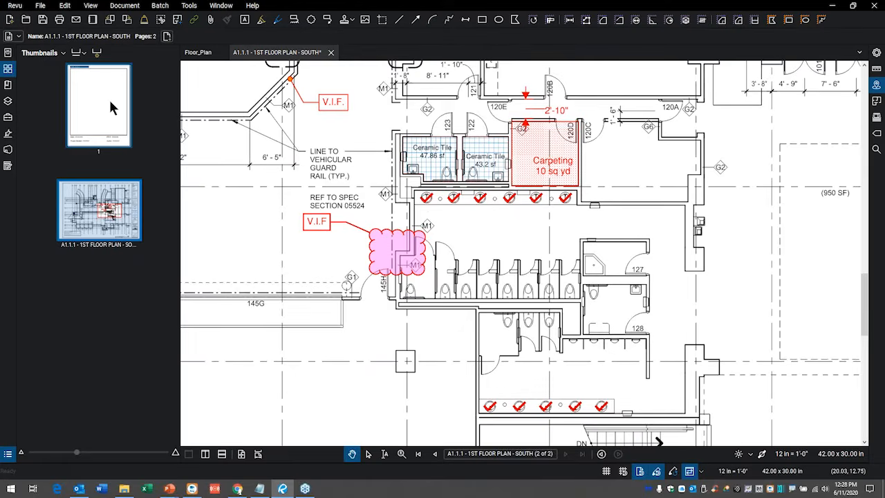
pyautogui.click(109, 98)
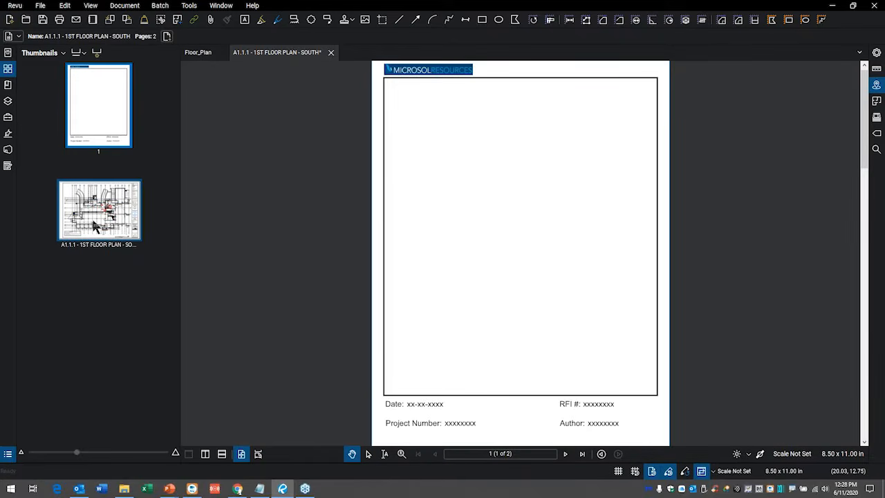
pyautogui.click(95, 226)
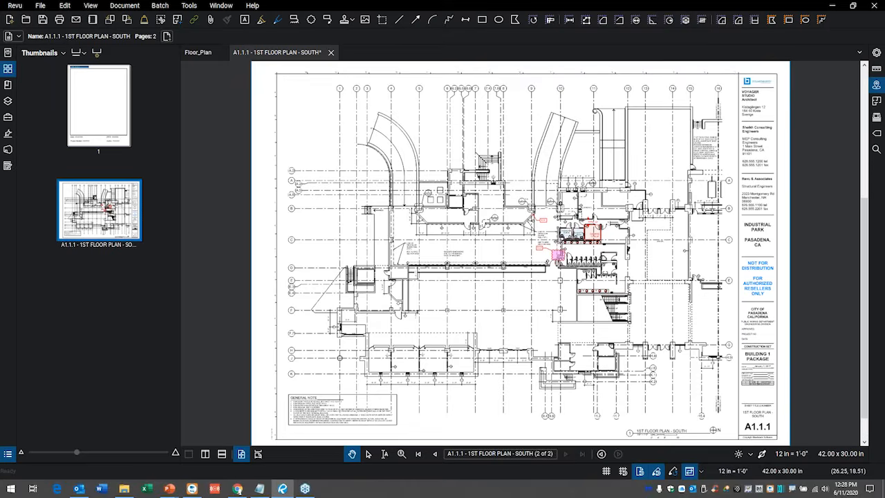
pyautogui.scroll(6, 590, 296)
pyautogui.moveTo(527, 245); pyautogui.dragTo(467, 255)
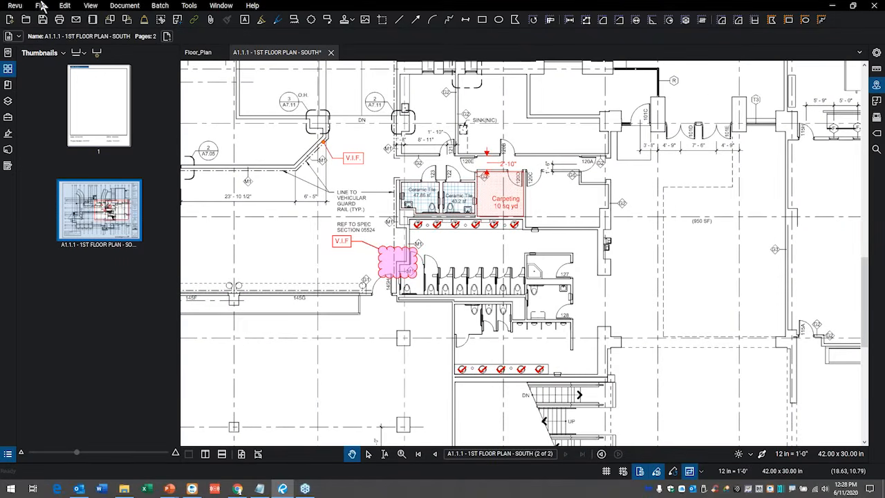
pyautogui.click(67, 6)
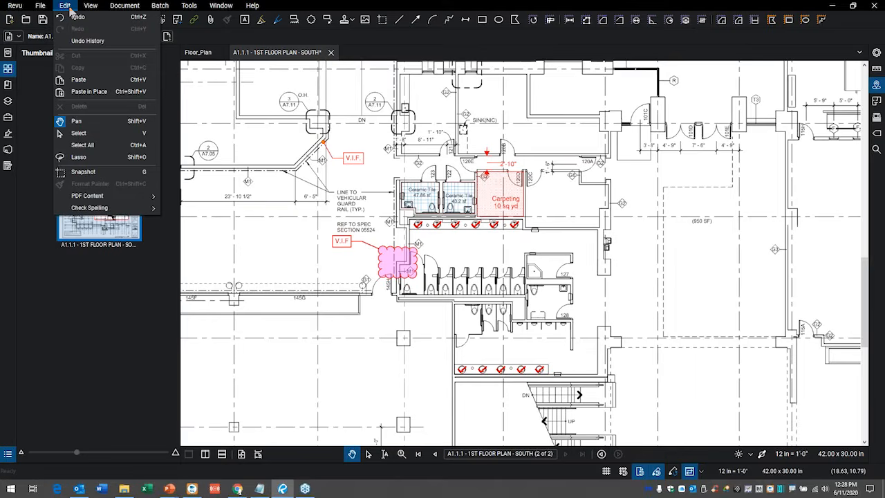
pyautogui.click(82, 173)
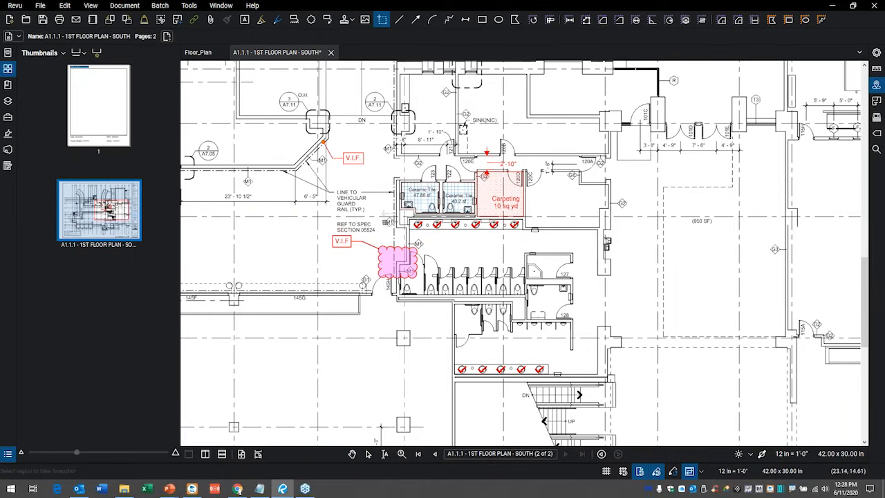
pyautogui.moveTo(372, 169); pyautogui.dragTo(523, 358)
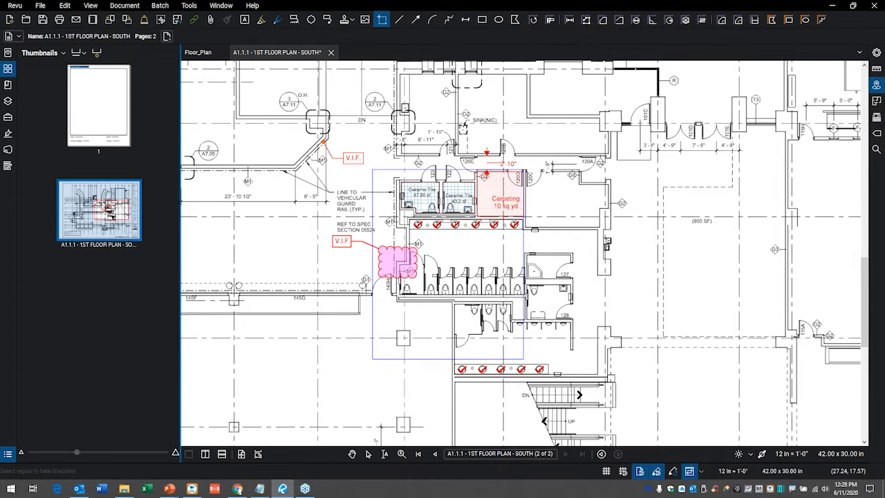
# Paste the floor plan snapshot onto the blank template page and move it into the middle of the frame.
pyautogui.click(94, 98)
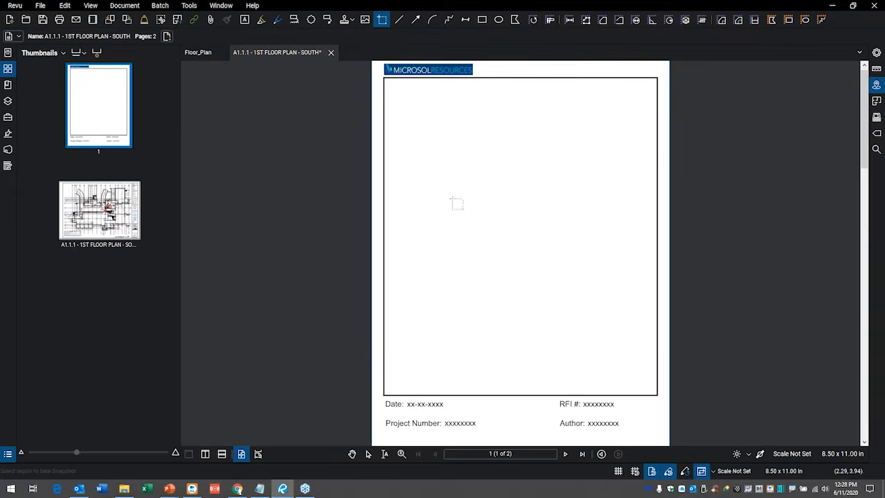
pyautogui.rightClick(471, 197)
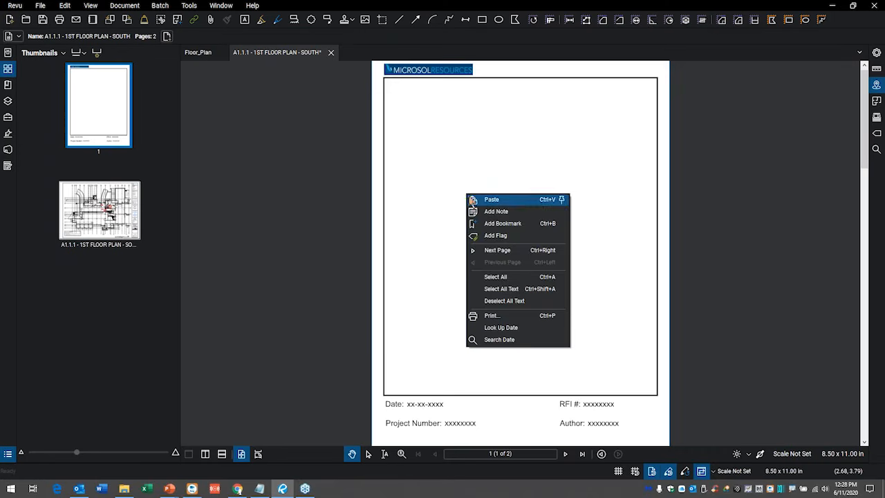
pyautogui.click(493, 199)
pyautogui.moveTo(533, 133); pyautogui.dragTo(522, 258)
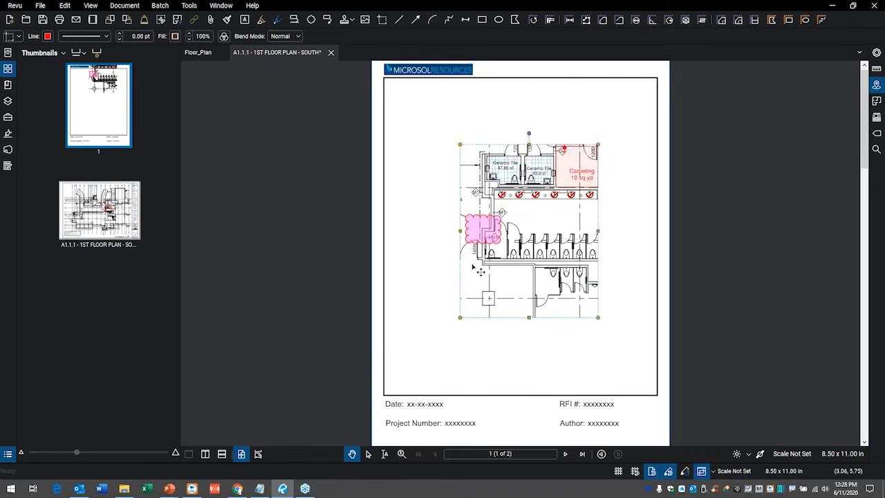
pyautogui.click(405, 255)
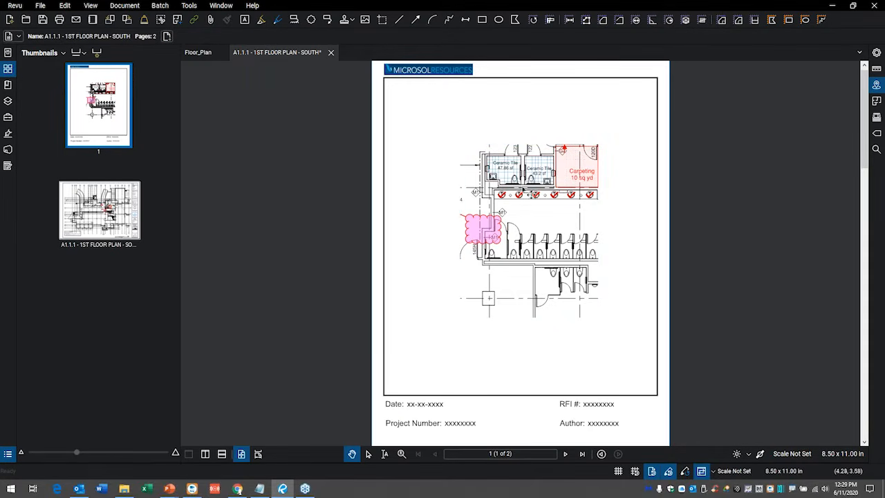
# Delete the pasted snapshot from the template page and return to the floor plan page.
pyautogui.click(529, 196)
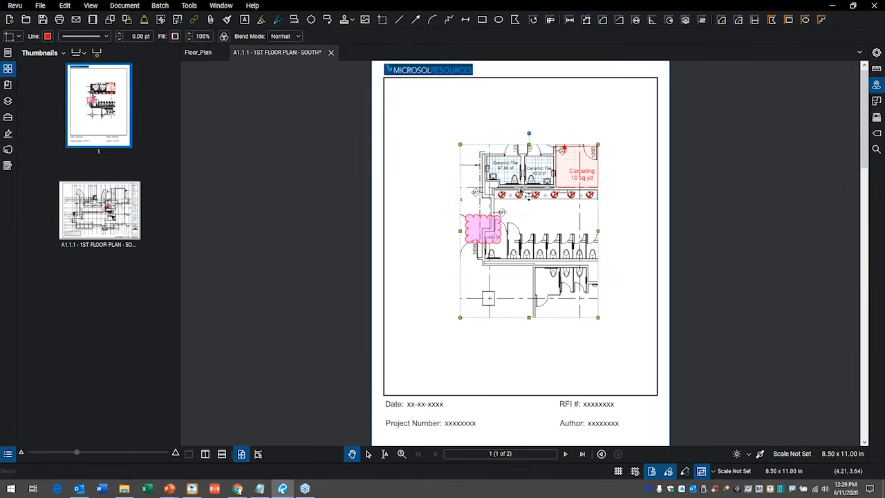
pyautogui.press('Delete')
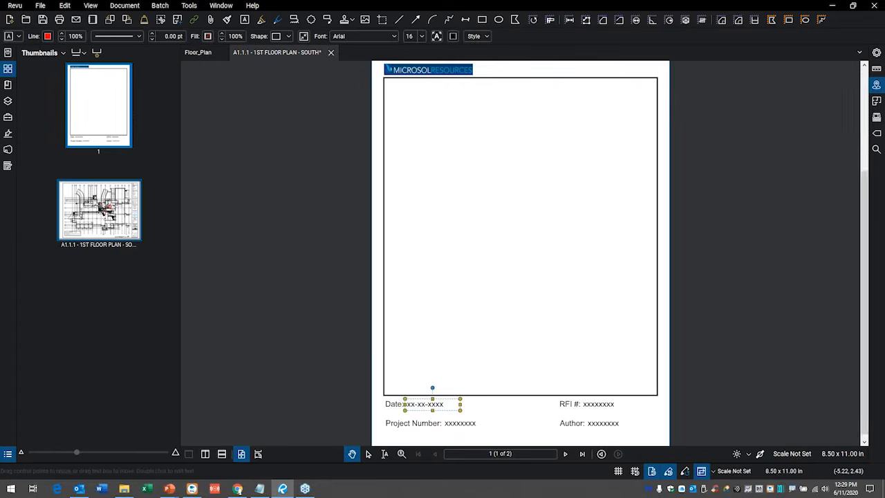
pyautogui.click(99, 211)
pyautogui.scroll(3, 512, 221)
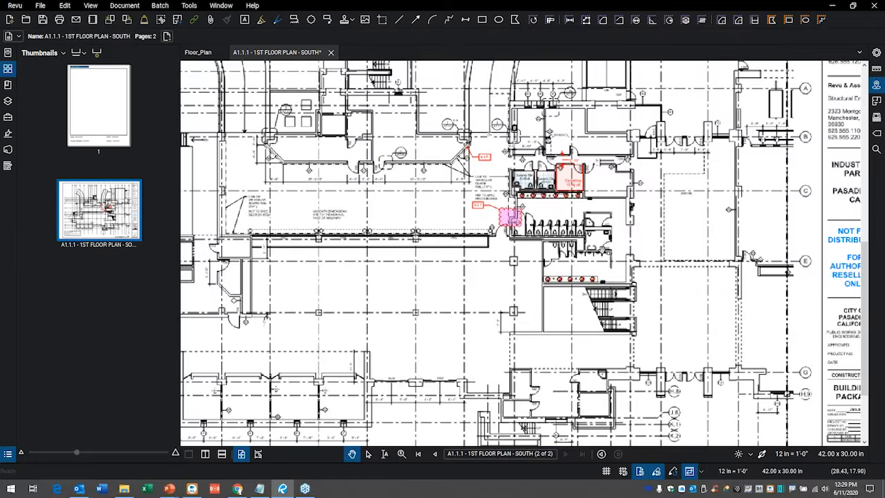
# Toggle the Ceramic Tile layer off and on to check which floor plan markups it controls.
pyautogui.scroll(2, 462, 241)
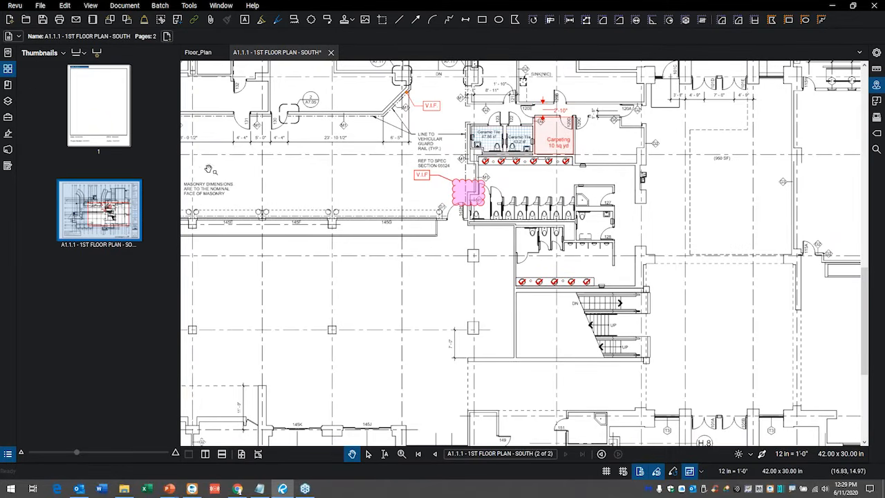
pyautogui.click(9, 102)
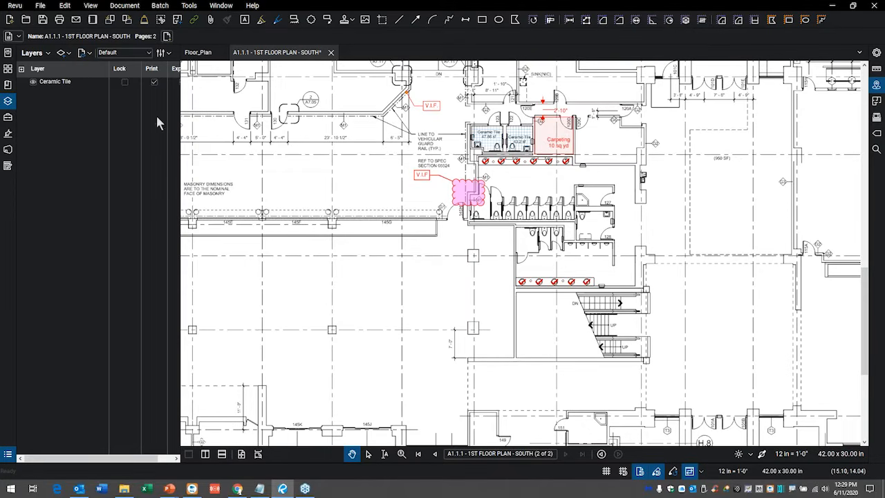
pyautogui.scroll(5, 360, 119)
pyautogui.moveTo(360, 119); pyautogui.dragTo(135, 125)
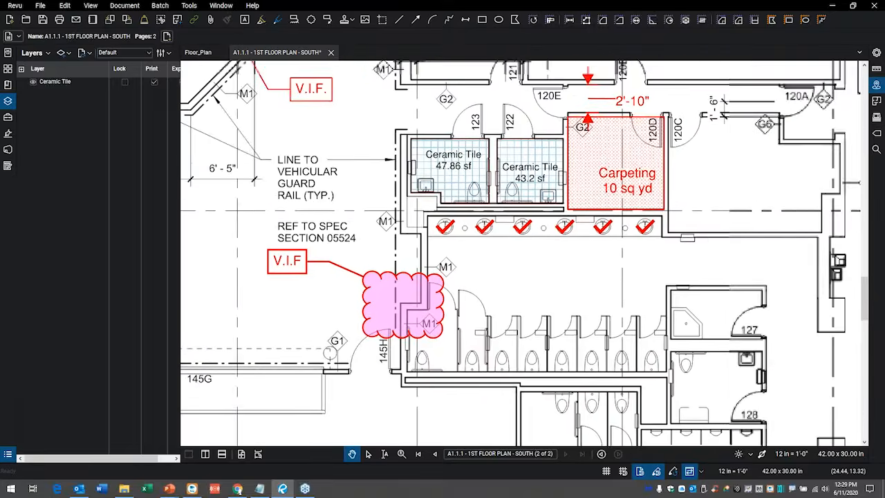
pyautogui.click(33, 82)
pyautogui.click(32, 82)
pyautogui.click(33, 82)
pyautogui.click(33, 81)
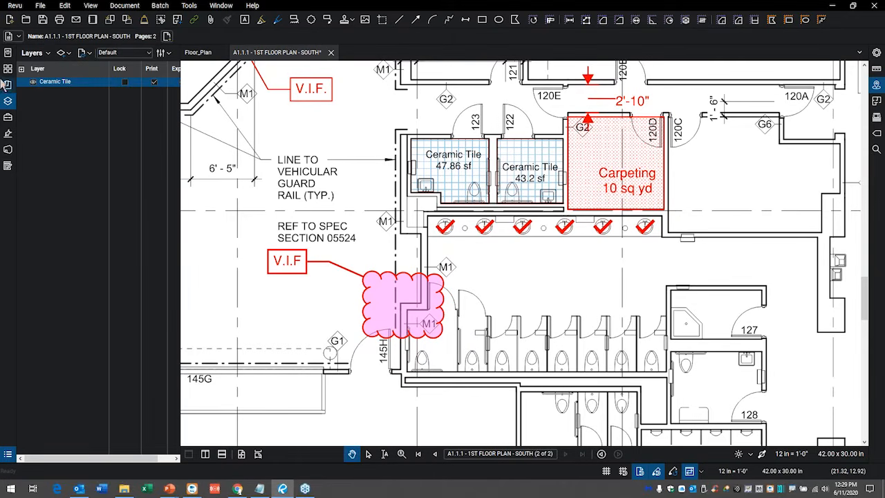
pyautogui.click(7, 101)
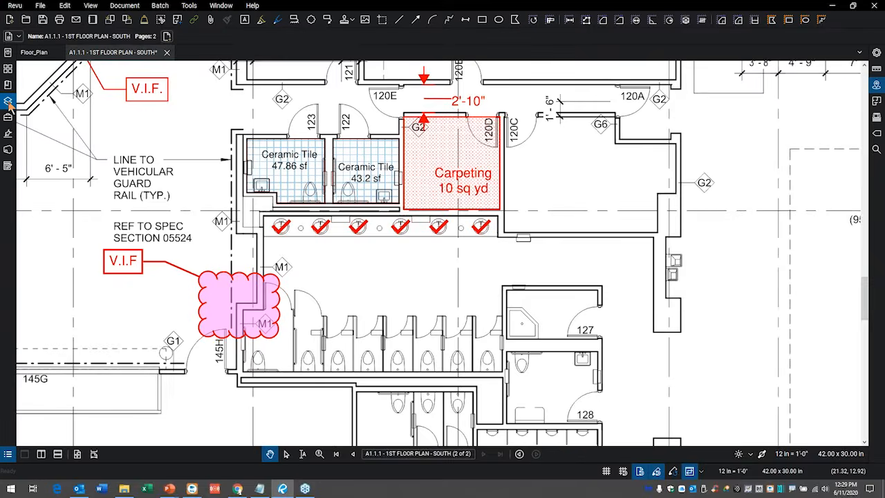
# Take a snapshot of the floor plan region spanning the ceramic tile rooms, pink cloud and the first restroom stalls.
pyautogui.scroll(-5, 158, 177)
pyautogui.moveTo(311, 306); pyautogui.dragTo(440, 275)
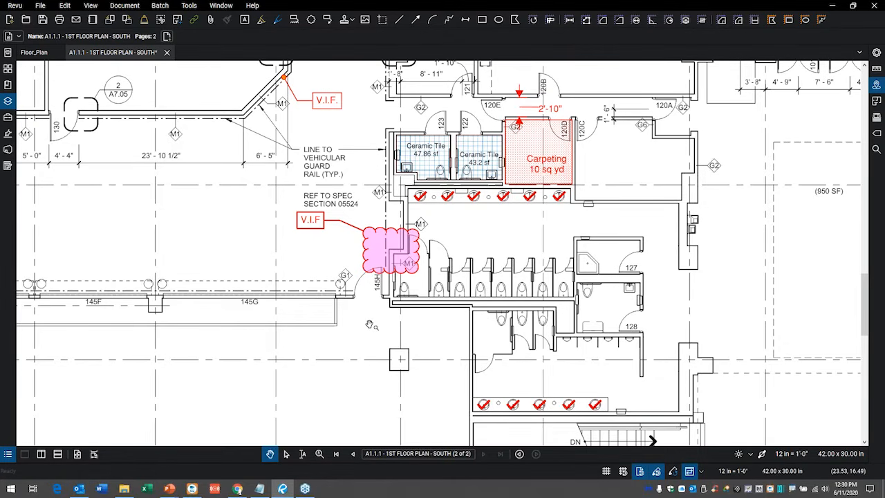
pyautogui.click(70, 9)
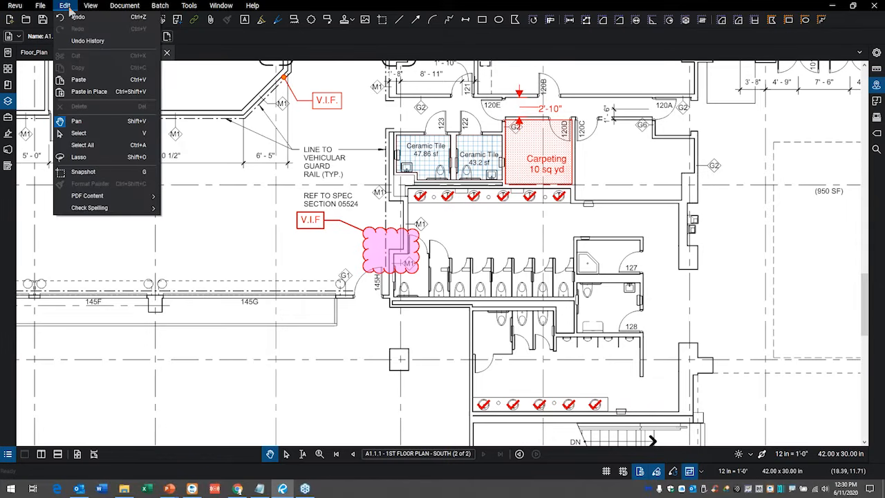
pyautogui.click(119, 174)
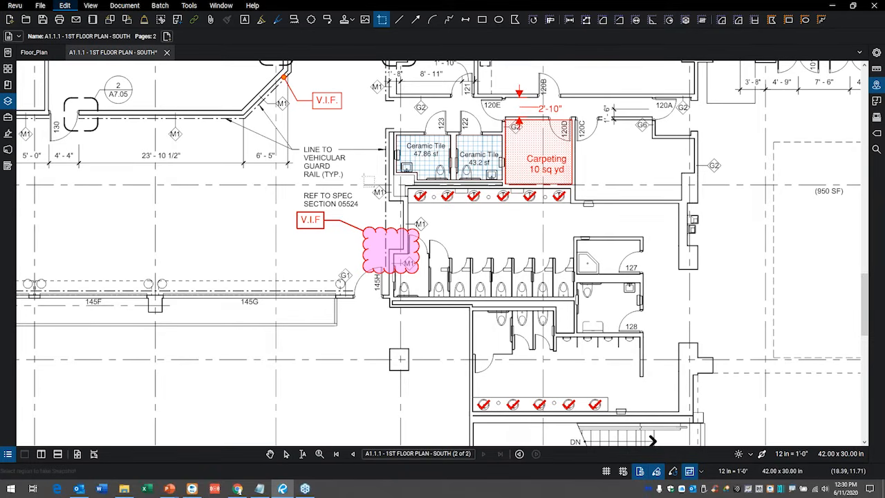
pyautogui.moveTo(354, 117); pyautogui.dragTo(525, 339)
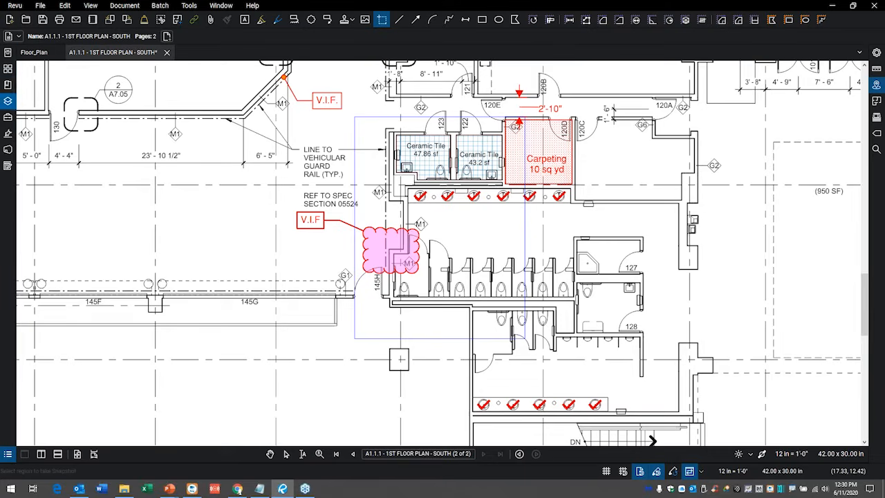
# Paste the floor plan snapshot onto the blank RFI template page and move it down inside the frame.
pyautogui.click(7, 69)
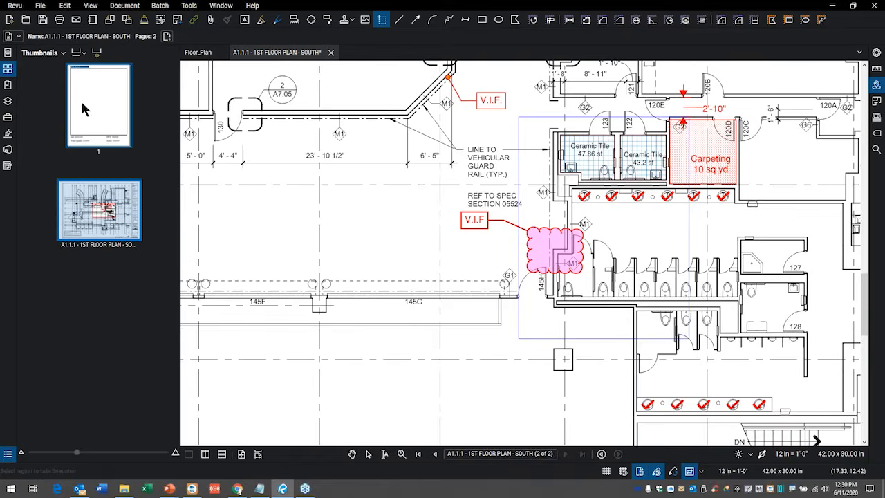
pyautogui.click(84, 99)
pyautogui.rightClick(94, 107)
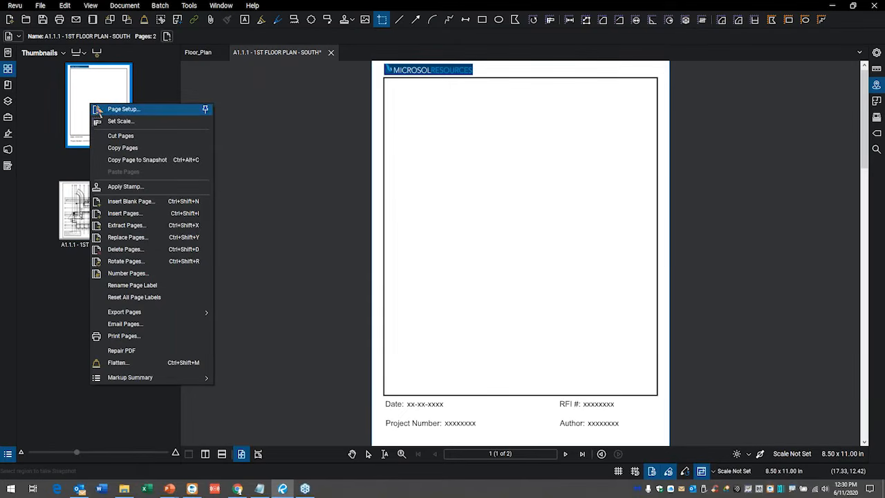
pyautogui.press('Escape')
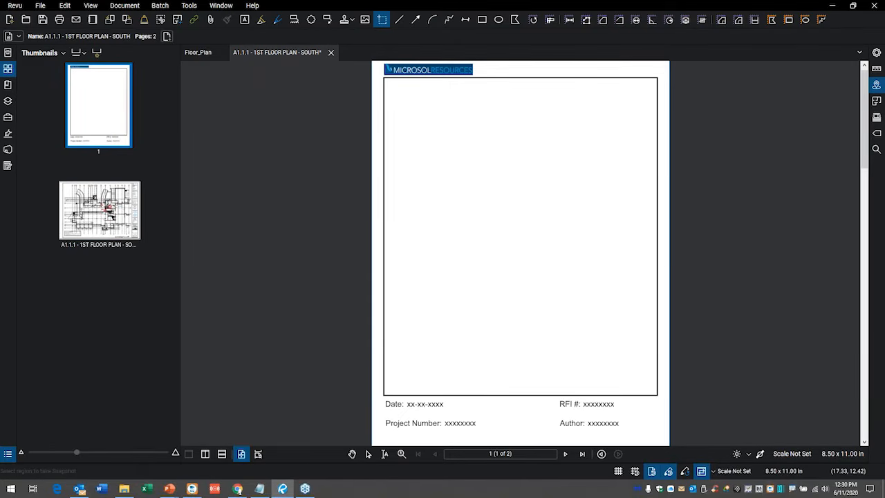
pyautogui.rightClick(493, 169)
pyautogui.click(522, 171)
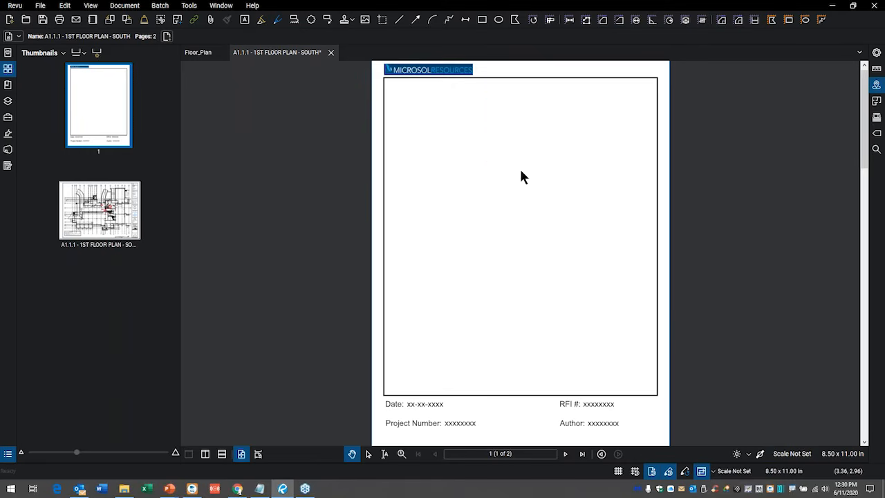
pyautogui.moveTo(531, 132); pyautogui.dragTo(525, 246)
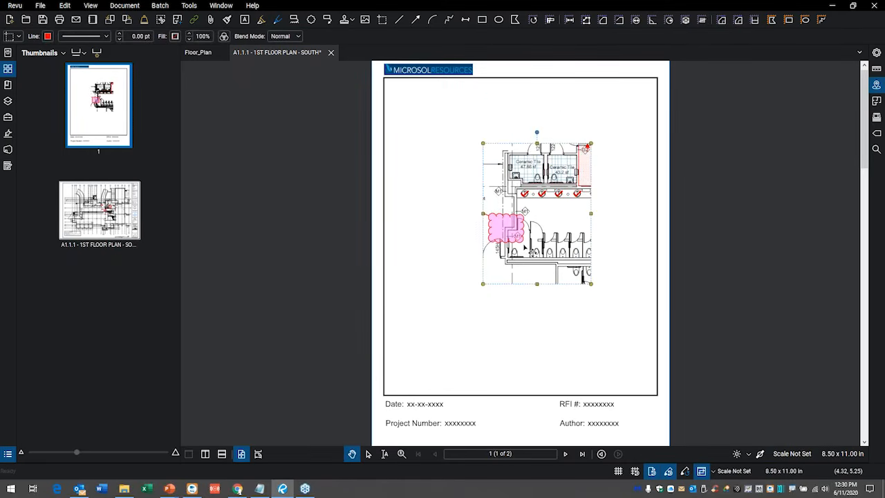
# Remove the pasted snapshot from the template page and go back to the floor plan page.
pyautogui.press('Delete')
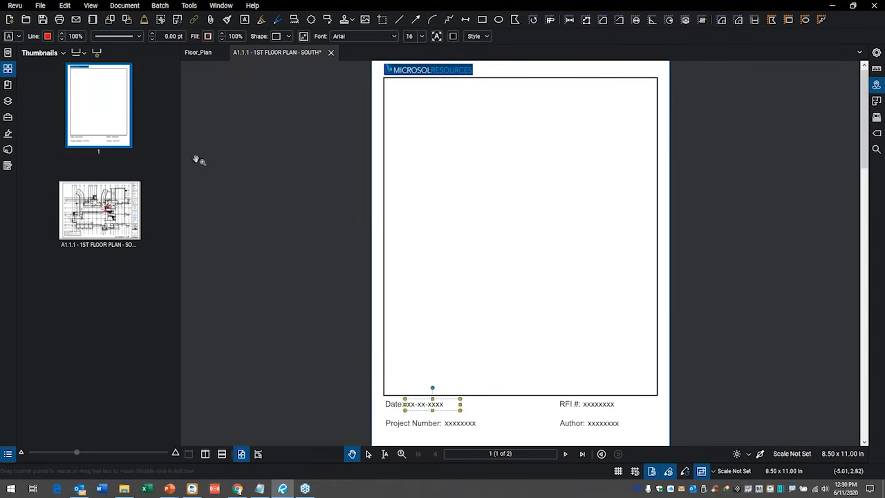
pyautogui.click(99, 209)
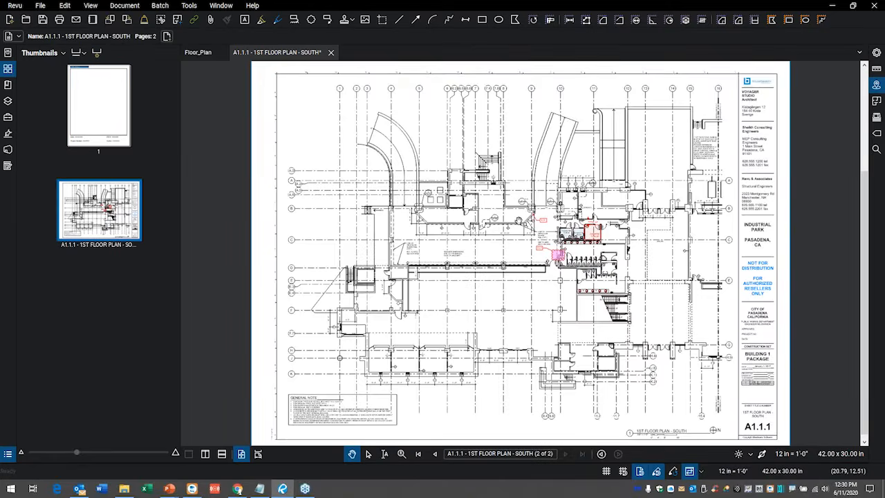
# Take a snapshot of the floor plan from the ceramic tile and carpeting rooms down to the lower row of sinks.
pyautogui.scroll(5, 570, 290)
pyautogui.moveTo(608, 240); pyautogui.dragTo(562, 232)
pyautogui.scroll(1, 554, 233)
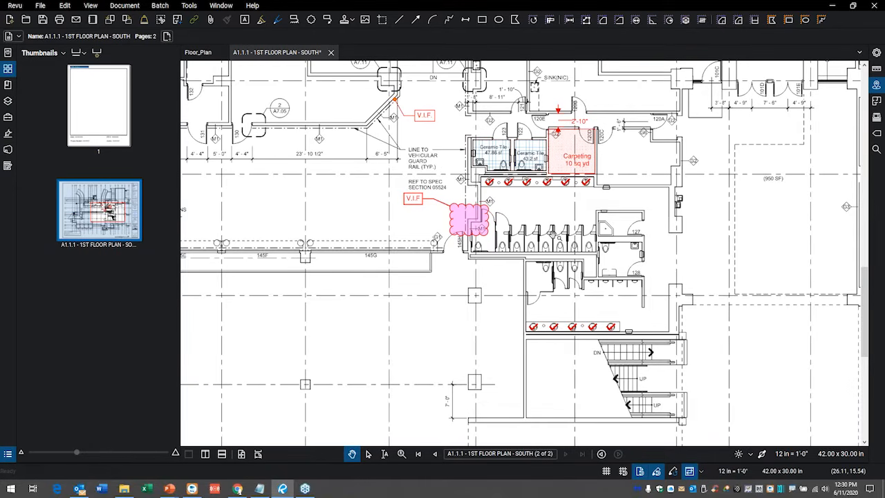
pyautogui.press('g')
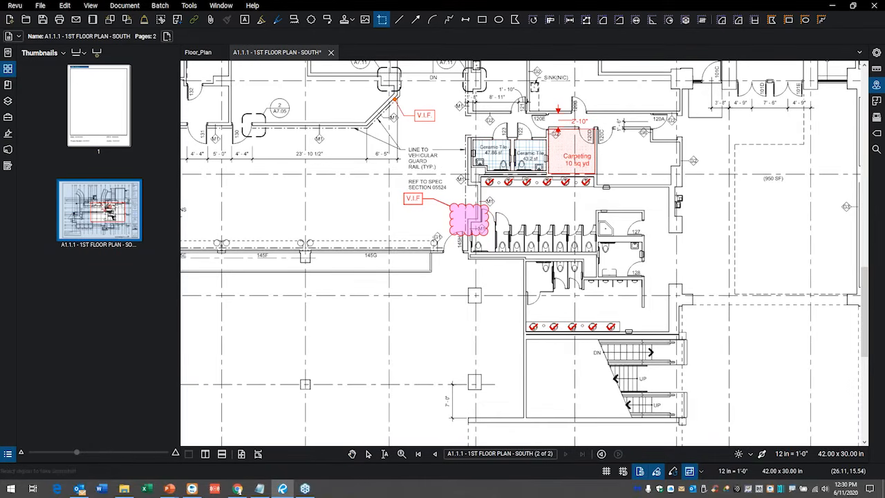
pyautogui.moveTo(443, 126); pyautogui.dragTo(548, 206)
pyautogui.moveTo(467, 136); pyautogui.dragTo(599, 323)
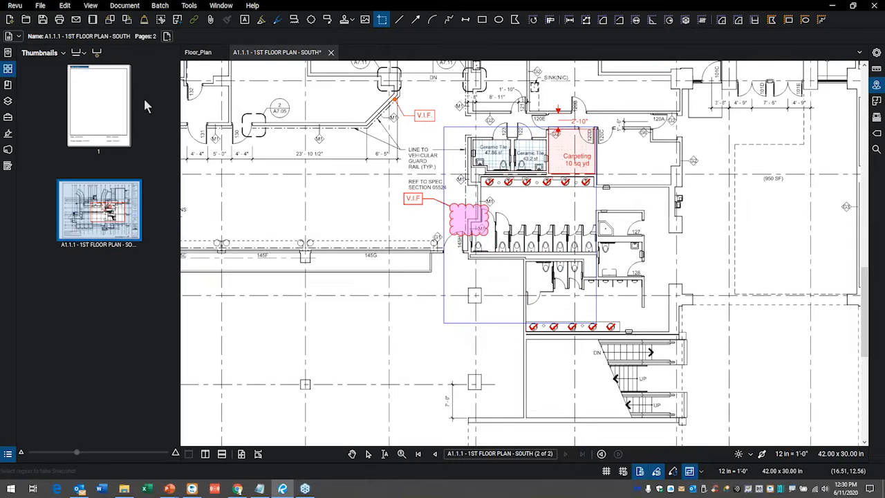
# Paste the new snapshot onto the RFI template page and position it near the middle of the frame.
pyautogui.click(106, 99)
pyautogui.rightClick(500, 186)
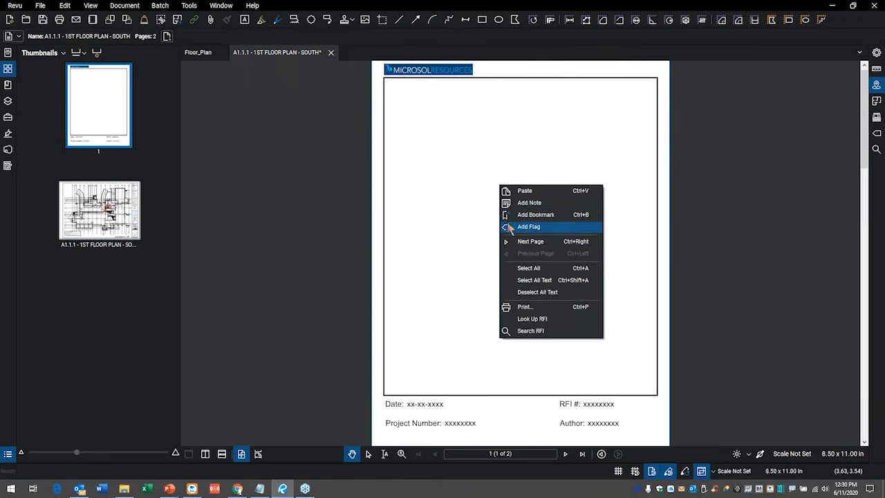
pyautogui.click(543, 197)
pyautogui.moveTo(539, 136); pyautogui.dragTo(503, 271)
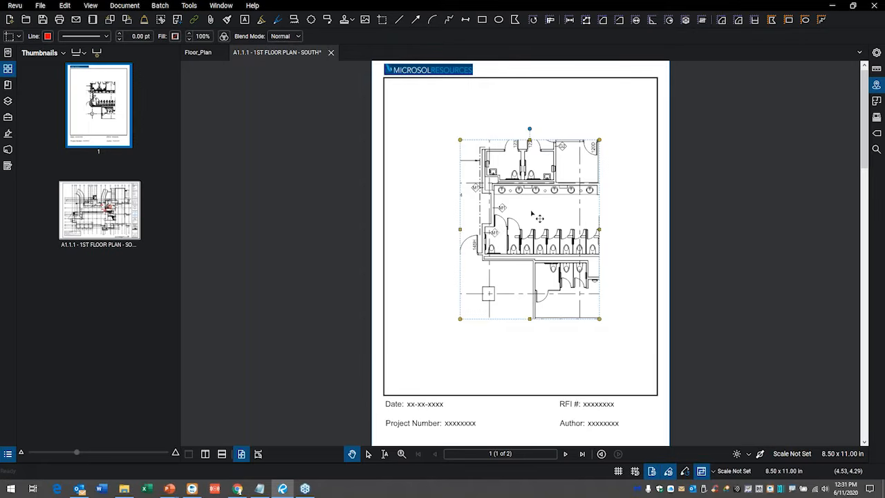
pyautogui.moveTo(534, 214); pyautogui.dragTo(514, 219)
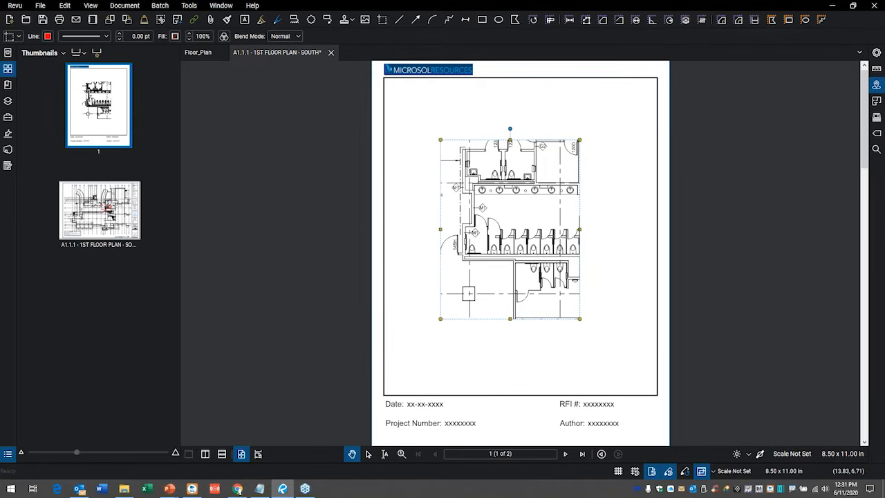
# Shift the pasted snapshot slightly to the right within the template frame.
pyautogui.click(629, 201)
pyautogui.scroll(1, 490, 231)
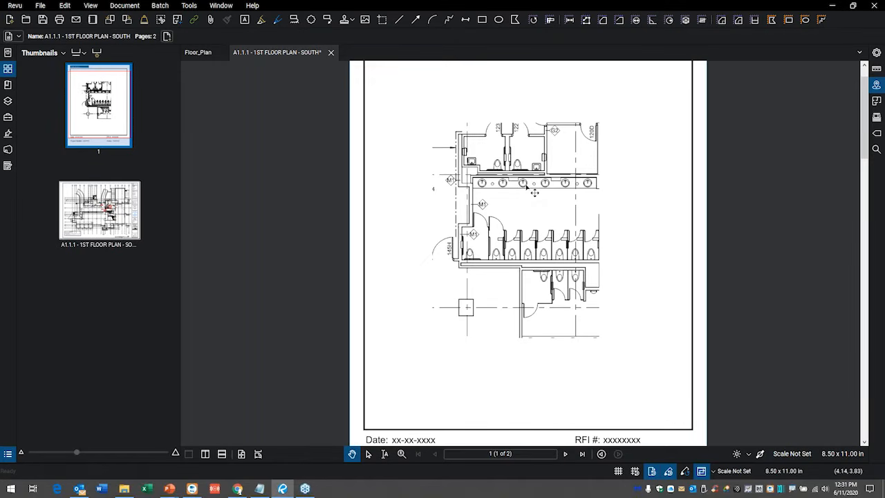
pyautogui.moveTo(528, 181)
pyautogui.mouseDown()
pyautogui.moveTo(502, 157)
pyautogui.moveTo(555, 185)
pyautogui.moveTo(533, 189)
pyautogui.moveTo(540, 185)
pyautogui.mouseUp()
pyautogui.scroll(-2, 409, 371)
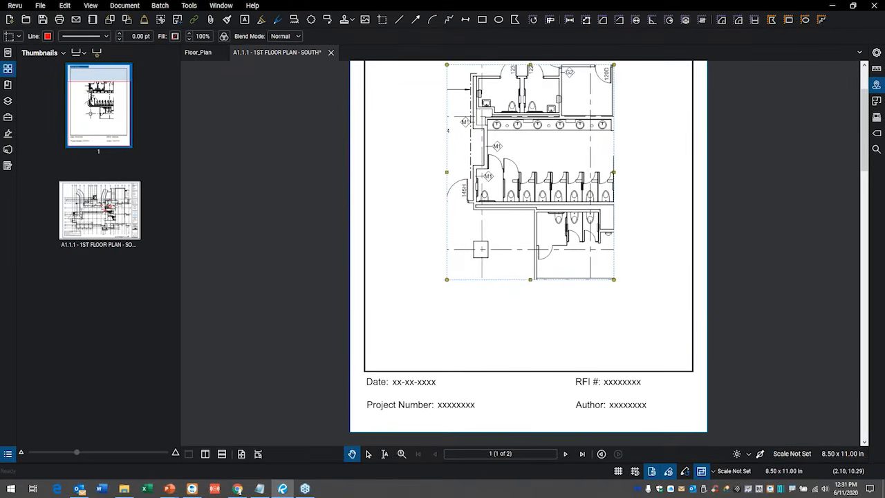
# Lock the pasted snapshot on the template page and test whether it can be moved.
pyautogui.moveTo(446, 274); pyautogui.dragTo(402, 308)
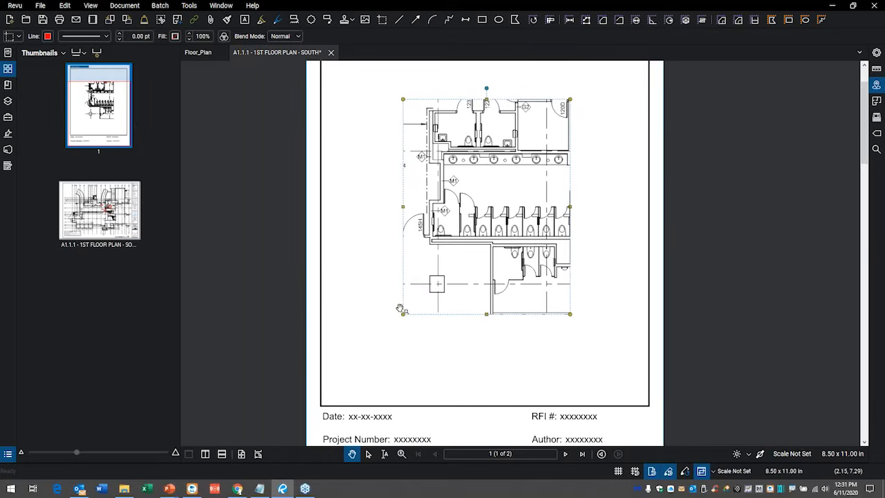
pyautogui.rightClick(474, 157)
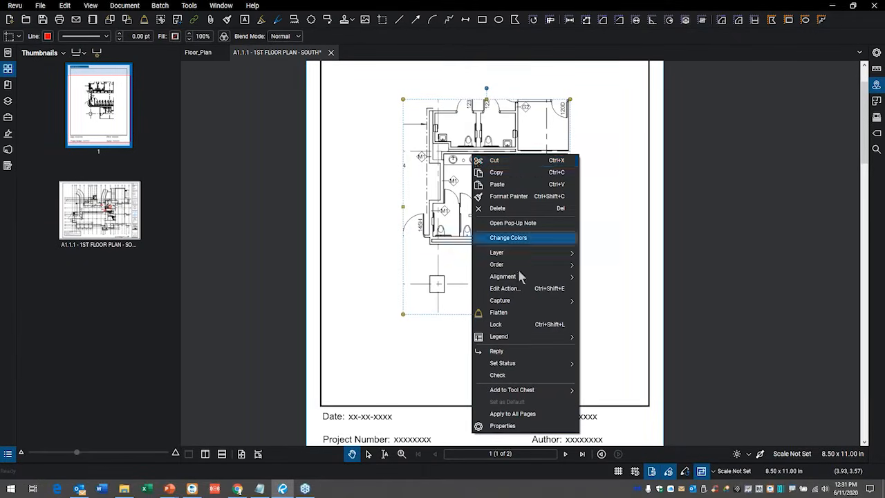
pyautogui.click(506, 333)
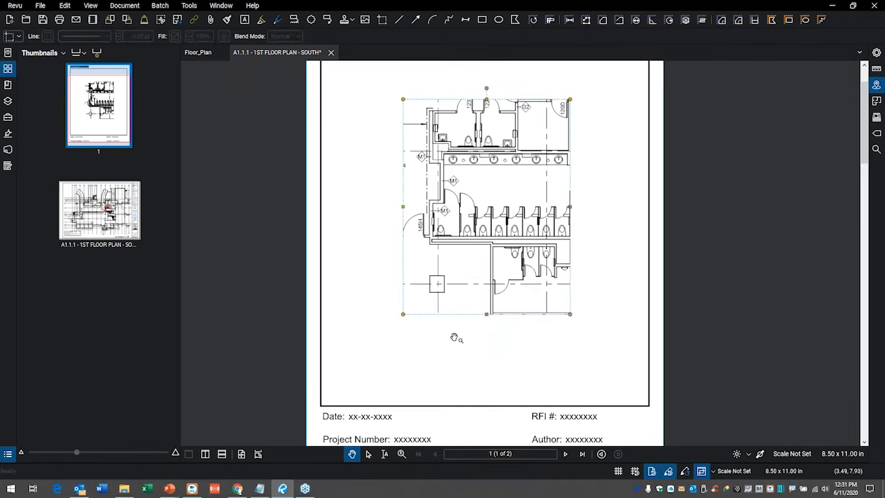
pyautogui.click(487, 297)
pyautogui.click(503, 229)
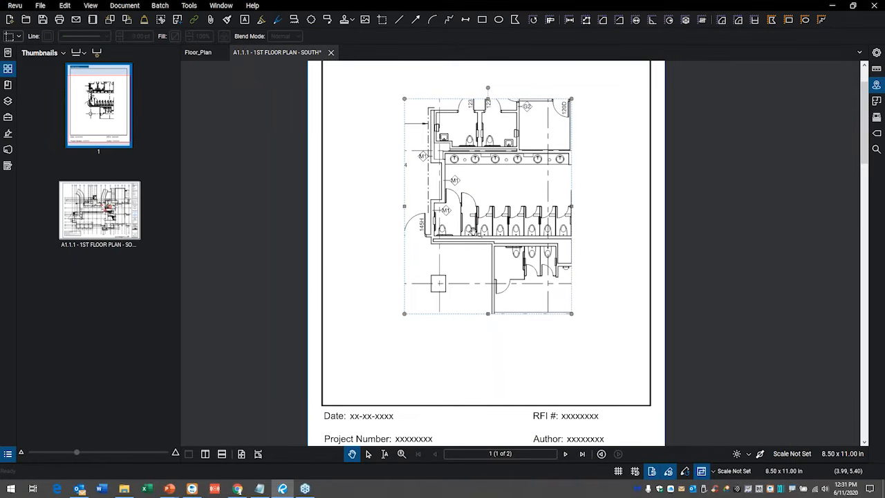
# Unlock the pasted snapshot and move it slightly down in the frame.
pyautogui.rightClick(499, 160)
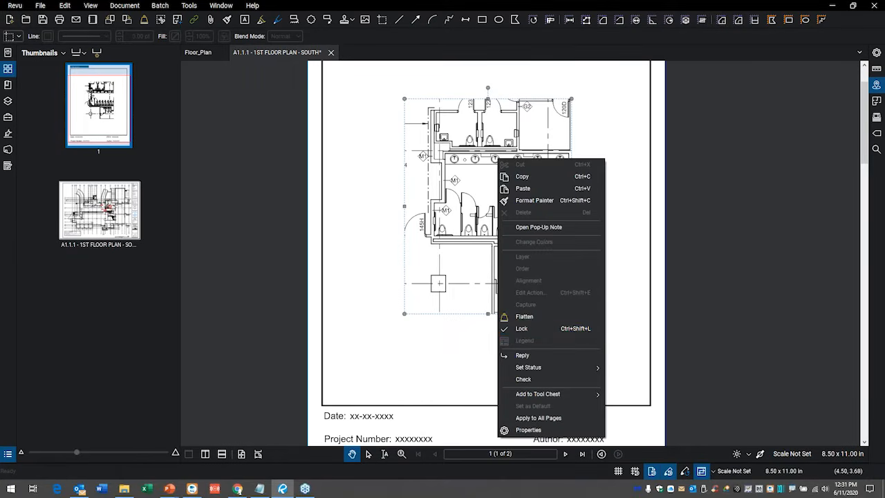
pyautogui.click(521, 329)
pyautogui.moveTo(484, 233)
pyautogui.mouseDown()
pyautogui.moveTo(468, 242)
pyautogui.moveTo(486, 238)
pyautogui.mouseUp()
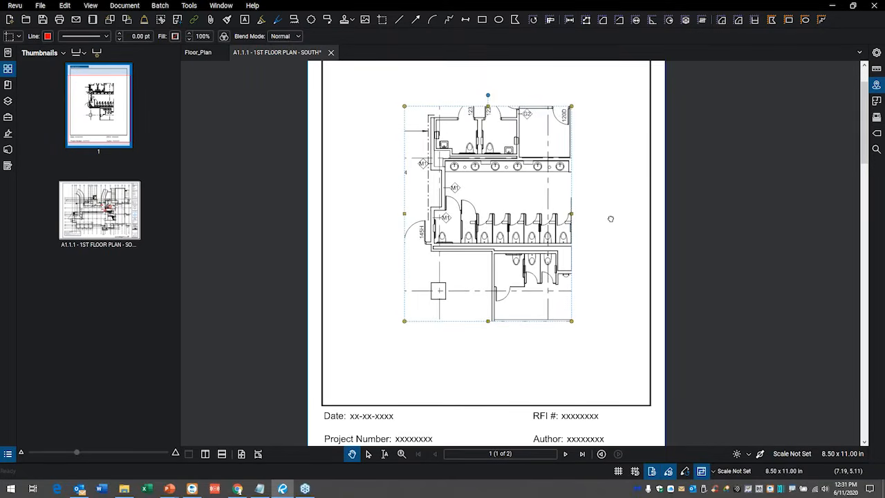
pyautogui.click(609, 220)
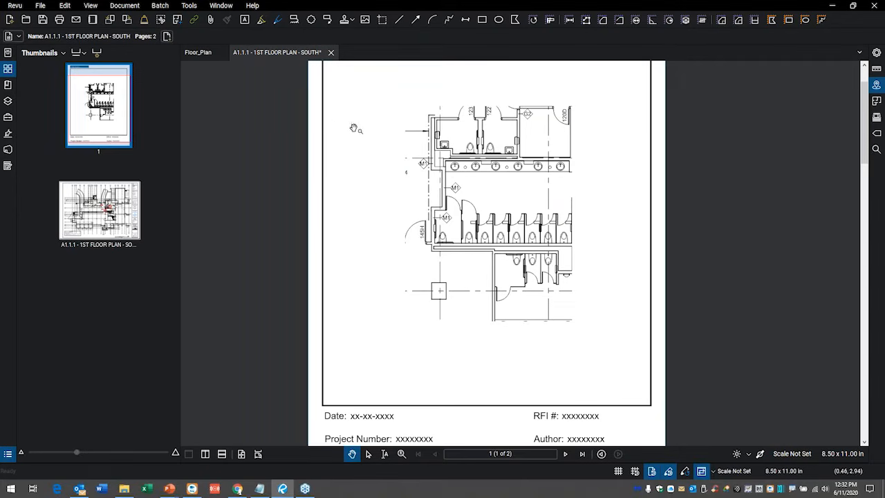
# On the first floor plan page, add a new layer named Carpeting after the Ceramic Tile layer.
pyautogui.click(109, 217)
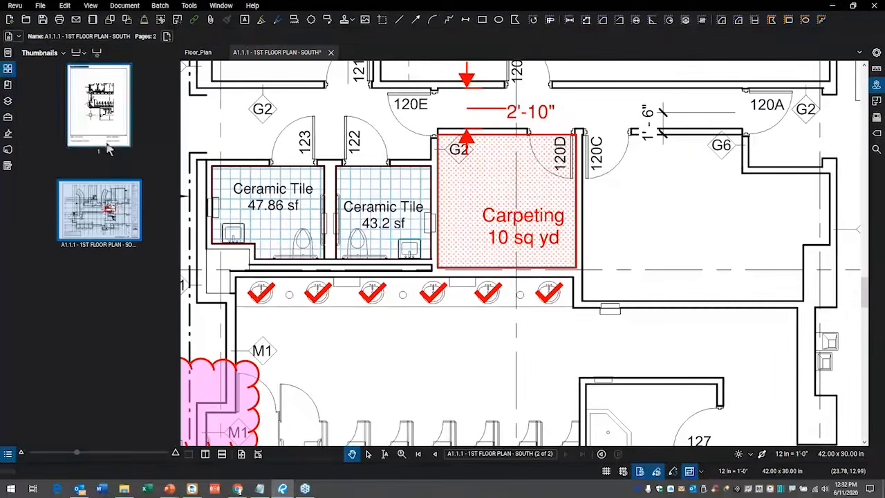
pyautogui.click(7, 102)
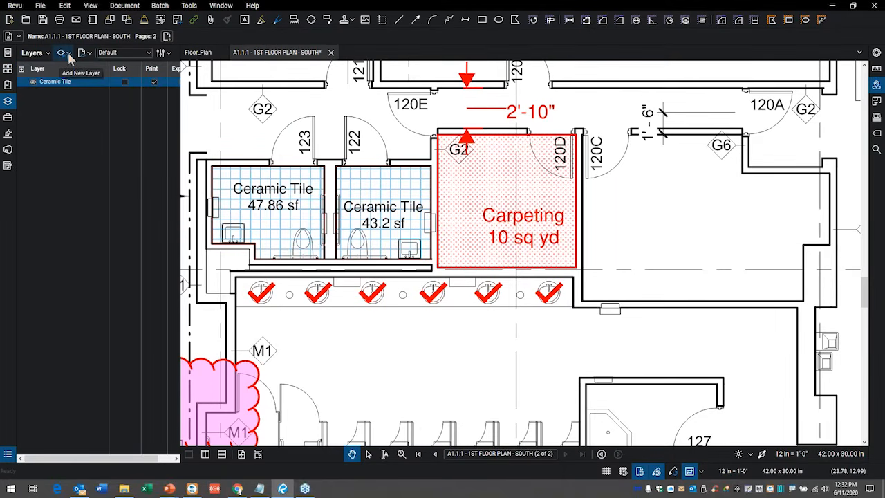
pyautogui.click(69, 55)
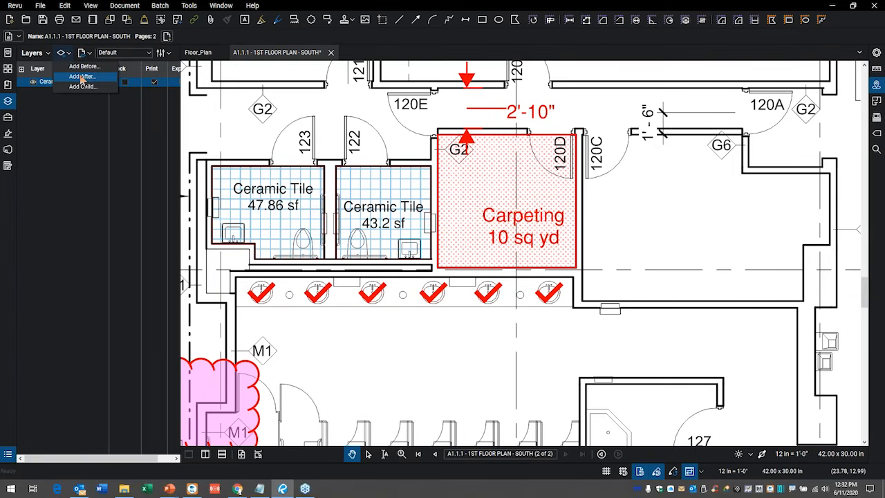
pyautogui.click(81, 77)
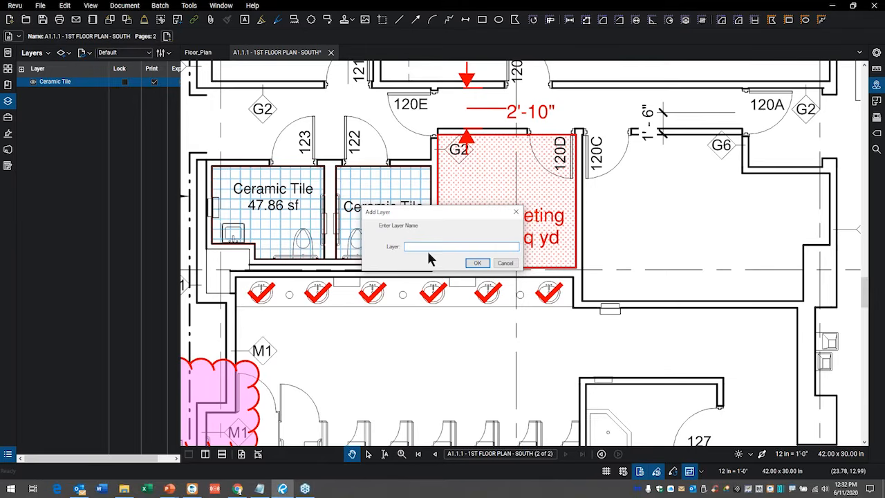
pyautogui.write('Carpeting')
pyautogui.press('Return')
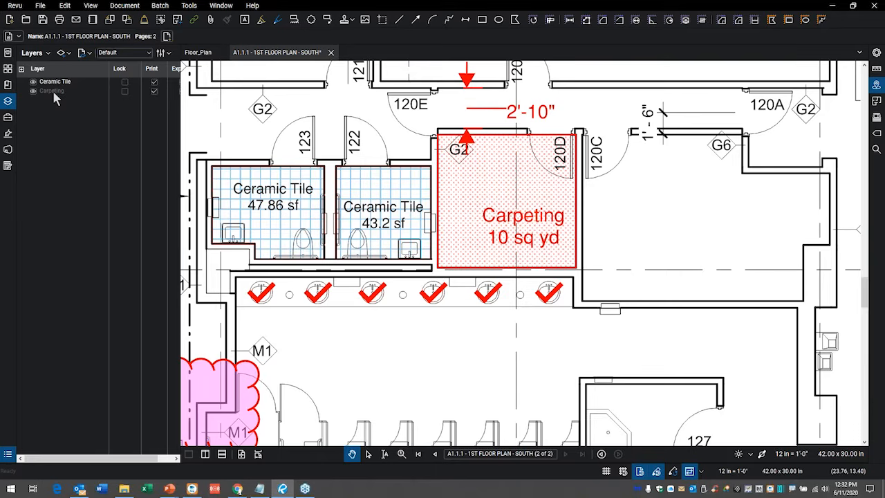
# Assign the red dotted carpeting area measurement to the Carpeting layer.
pyautogui.click(548, 141)
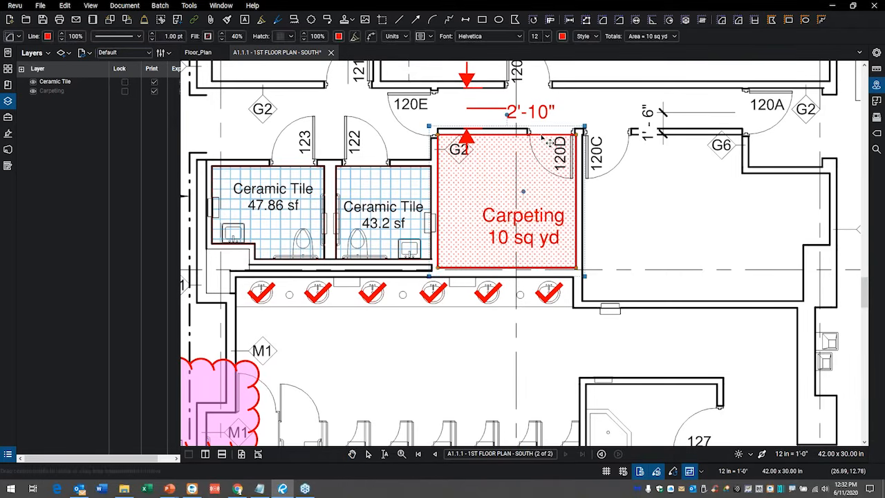
pyautogui.rightClick(545, 139)
pyautogui.moveTo(582, 281)
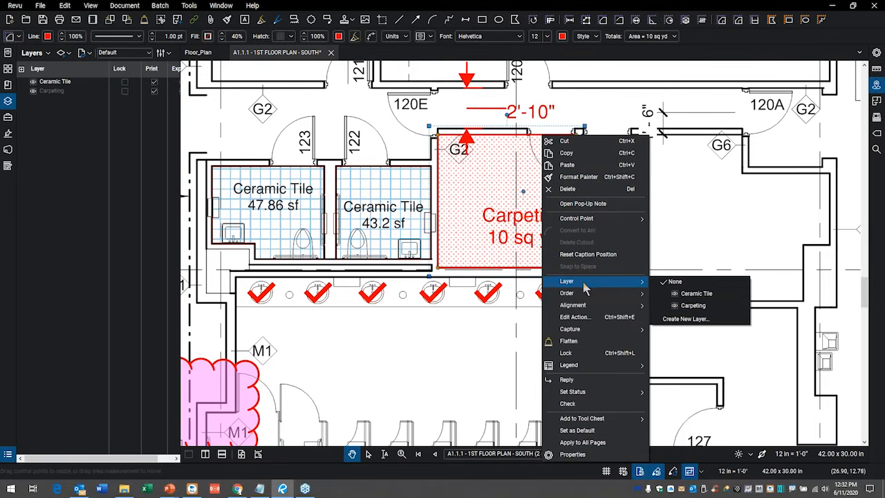
pyautogui.click(694, 306)
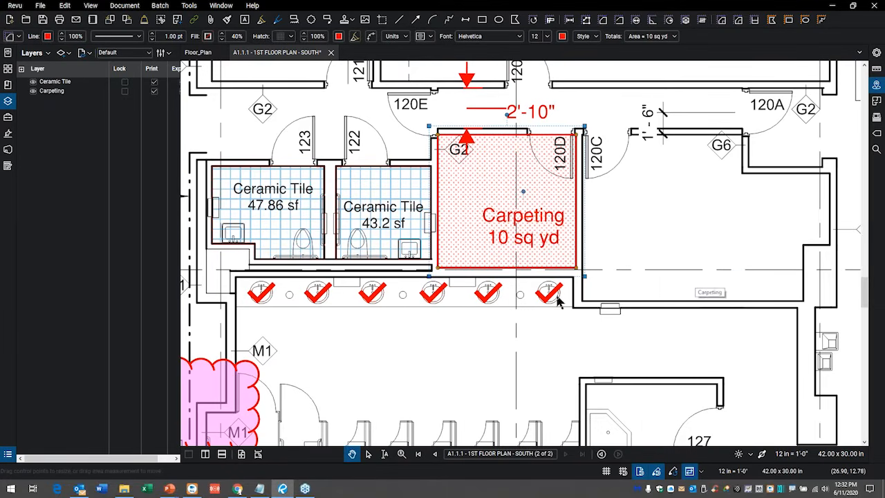
# Check the Carpeting layer's available options, and toggle its visibility off and back on.
pyautogui.rightClick(65, 90)
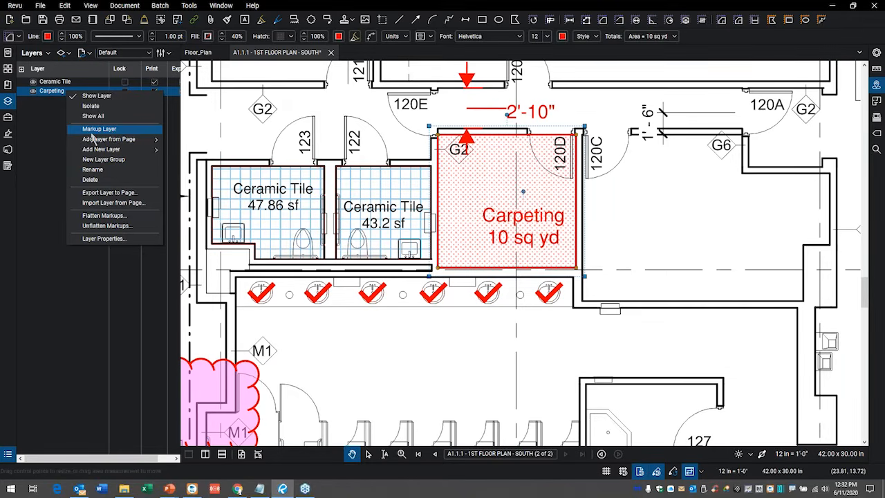
pyautogui.click(59, 150)
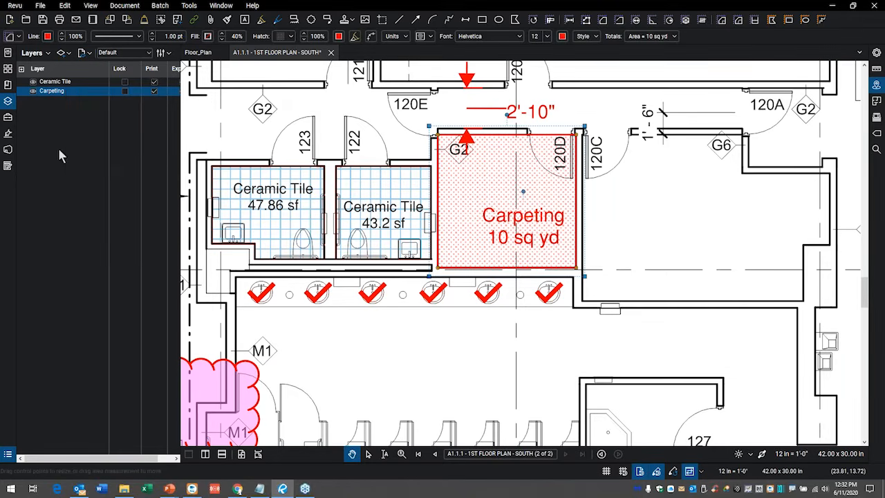
pyautogui.click(32, 91)
pyautogui.click(33, 91)
pyautogui.click(32, 90)
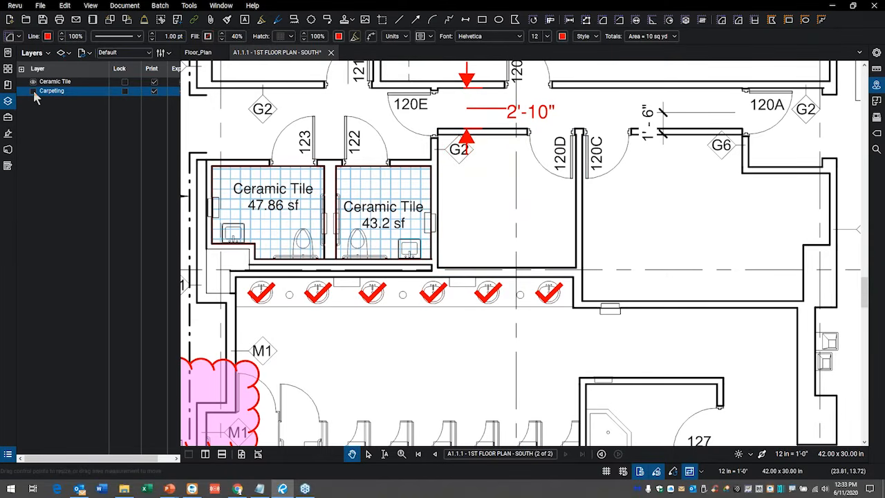
pyautogui.click(32, 90)
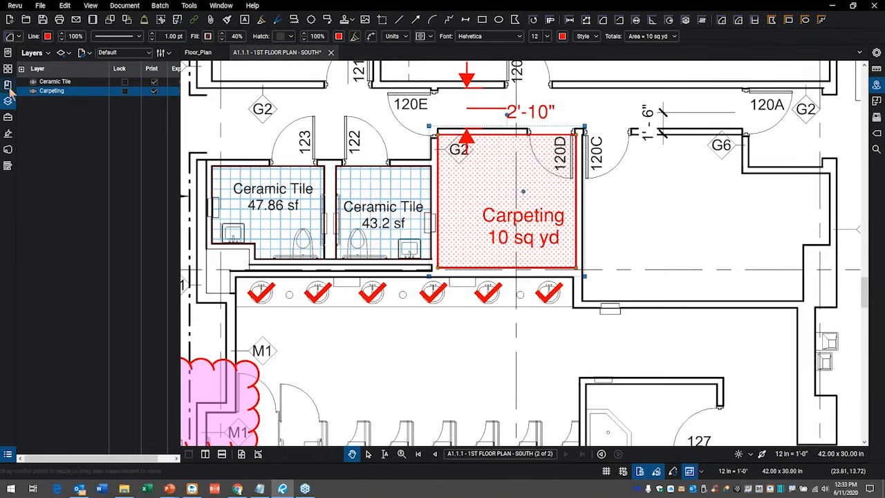
# Close the layers list and examine the subject and label in the carpeting measurement's properties.
pyautogui.click(8, 100)
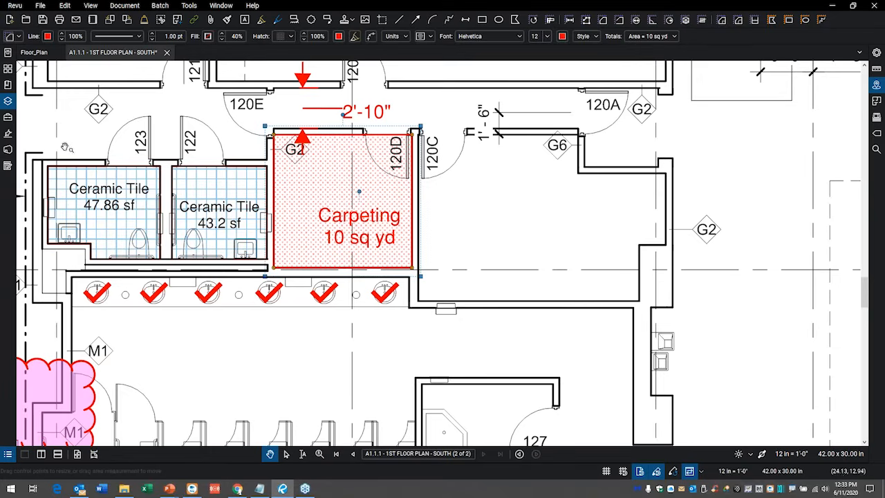
pyautogui.moveTo(290, 330); pyautogui.dragTo(423, 286)
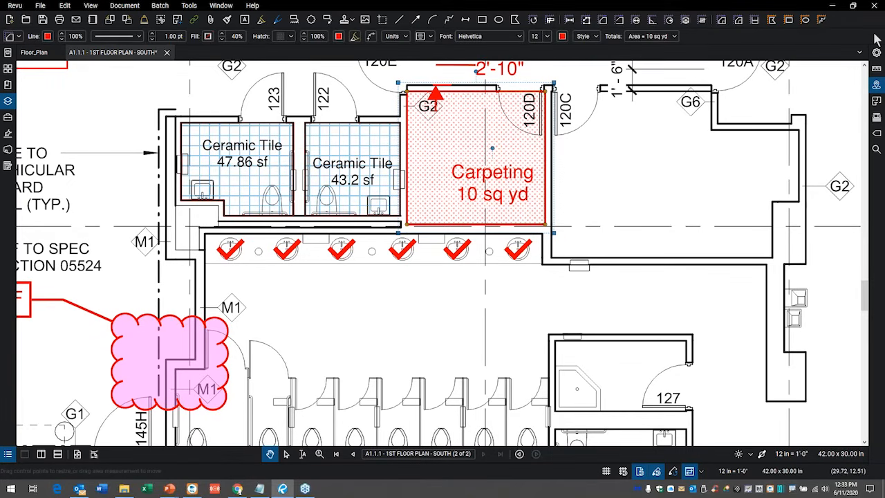
pyautogui.click(876, 54)
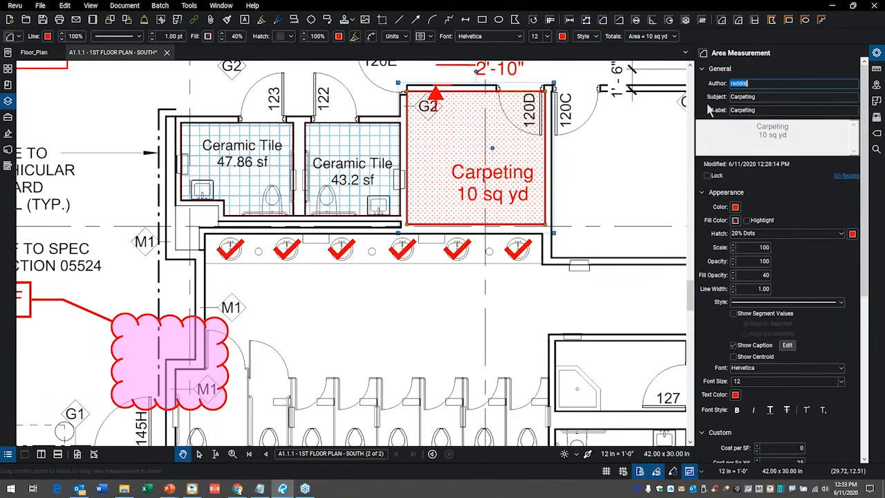
pyautogui.moveTo(760, 91)
pyautogui.mouseDown()
pyautogui.moveTo(698, 83)
pyautogui.moveTo(775, 93)
pyautogui.mouseUp()
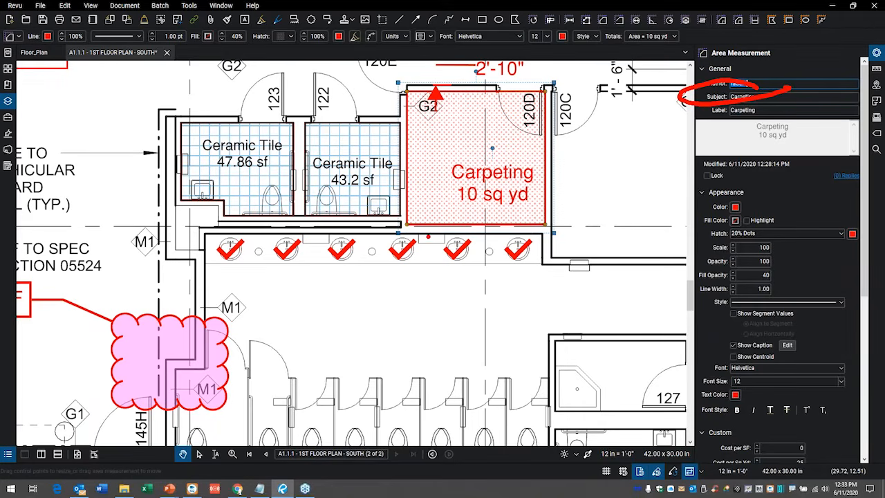
pyautogui.press('Escape')
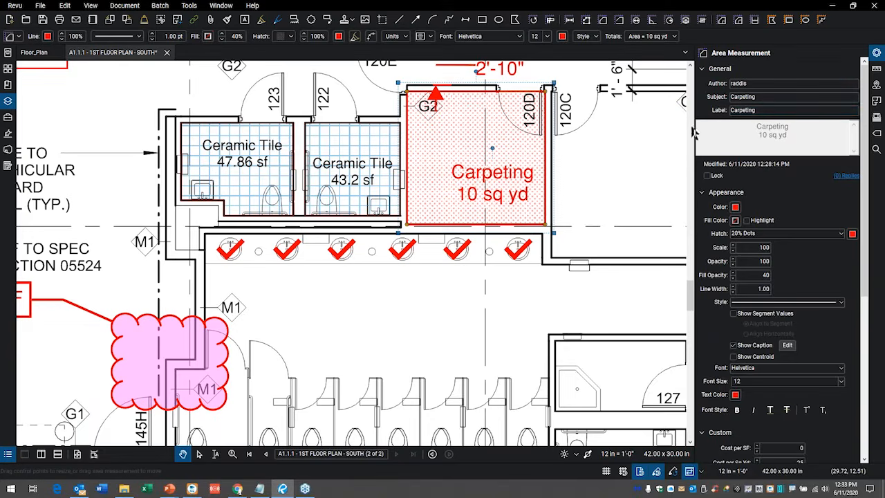
# Show the markups list, reselect the carpeting measurement, and check its subject, label and layer settings.
pyautogui.click(9, 454)
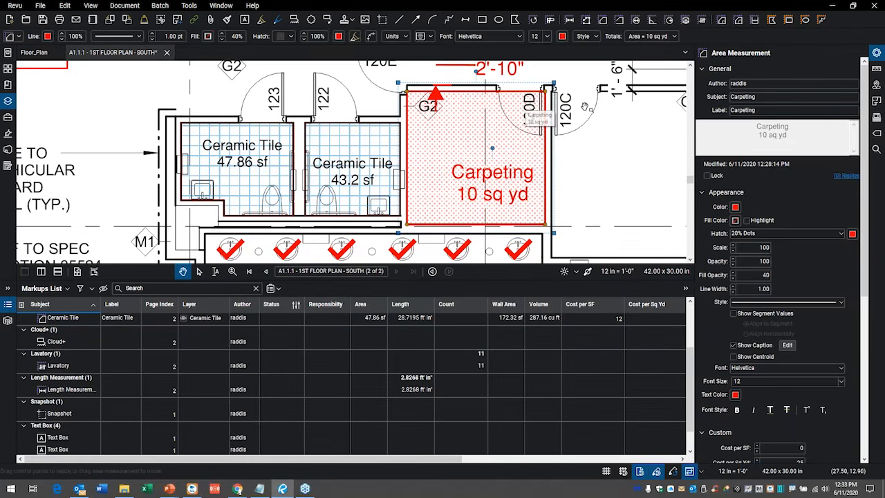
pyautogui.press('Escape')
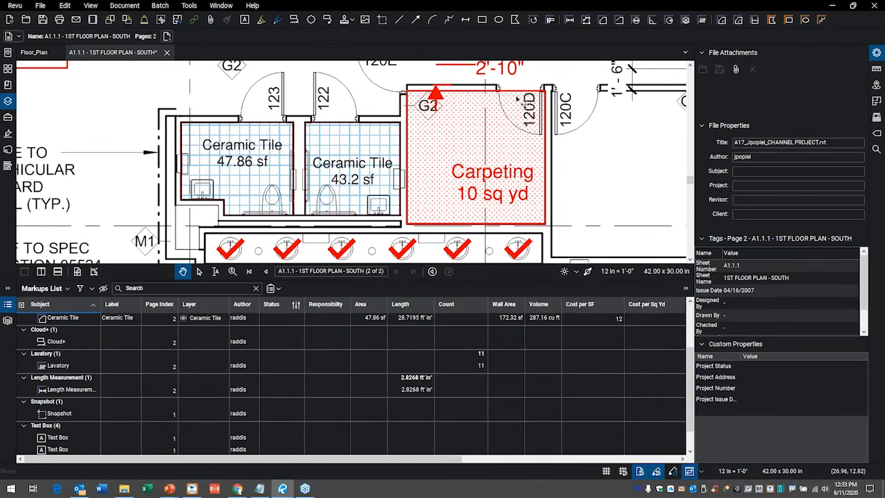
pyautogui.click(523, 97)
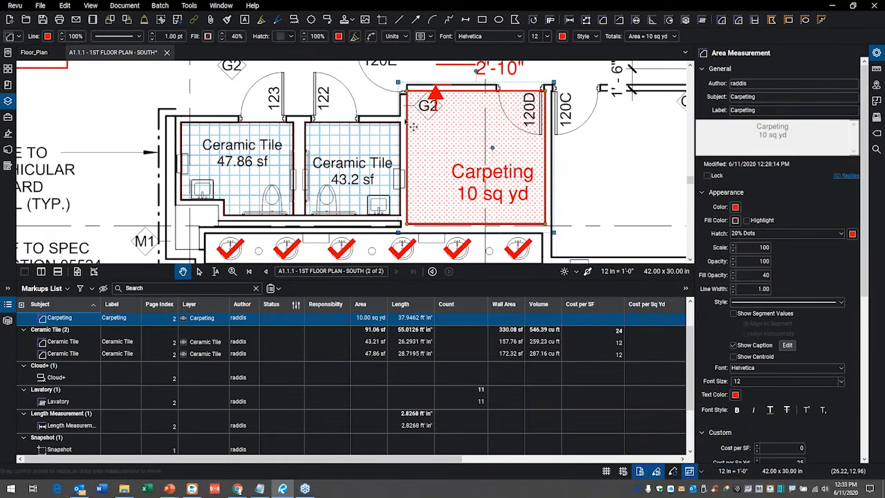
pyautogui.click(17, 38)
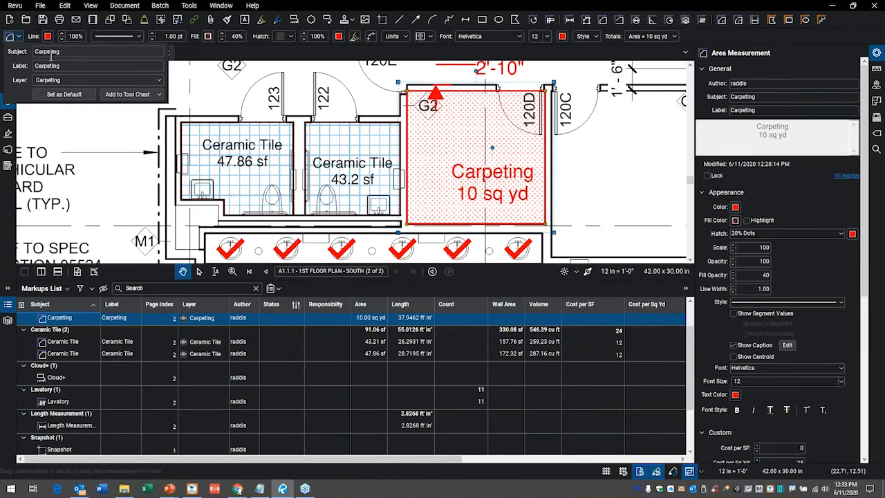
pyautogui.click(604, 137)
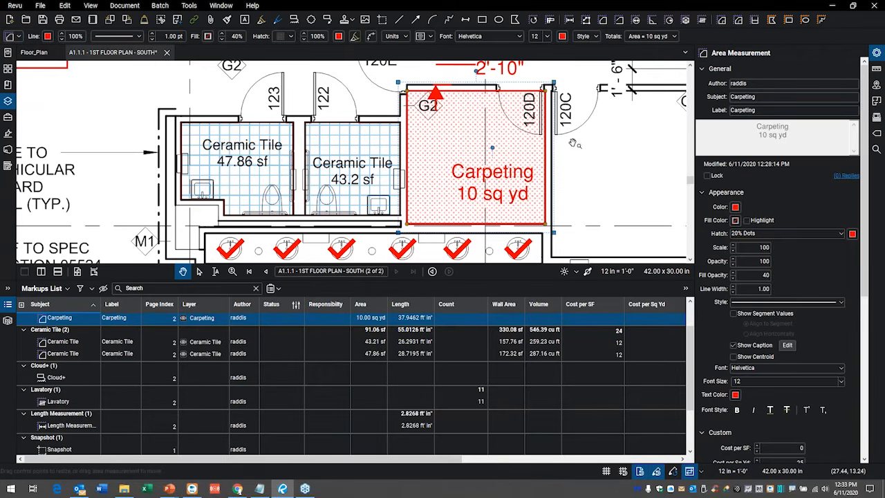
# Deselect the carpeting measurement and hide both the markups list and the properties.
pyautogui.moveTo(579, 143); pyautogui.dragTo(568, 143)
pyautogui.moveTo(655, 184); pyautogui.dragTo(525, 177)
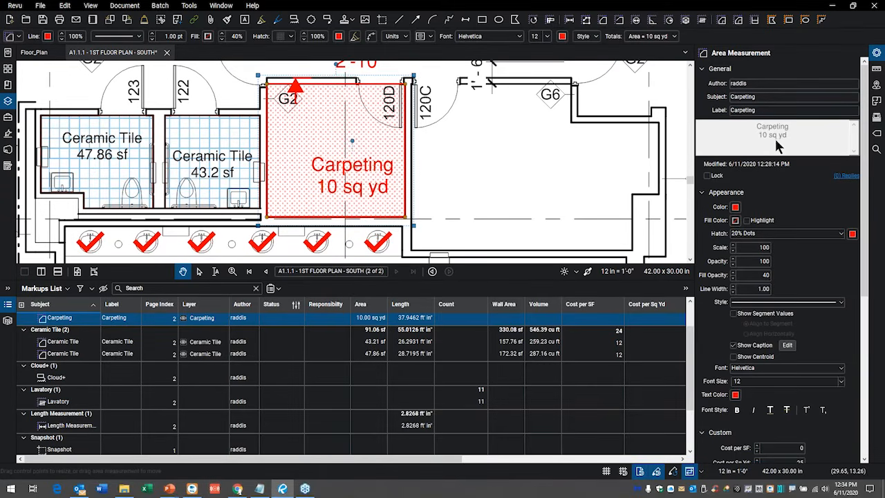
pyautogui.click(745, 111)
pyautogui.click(500, 159)
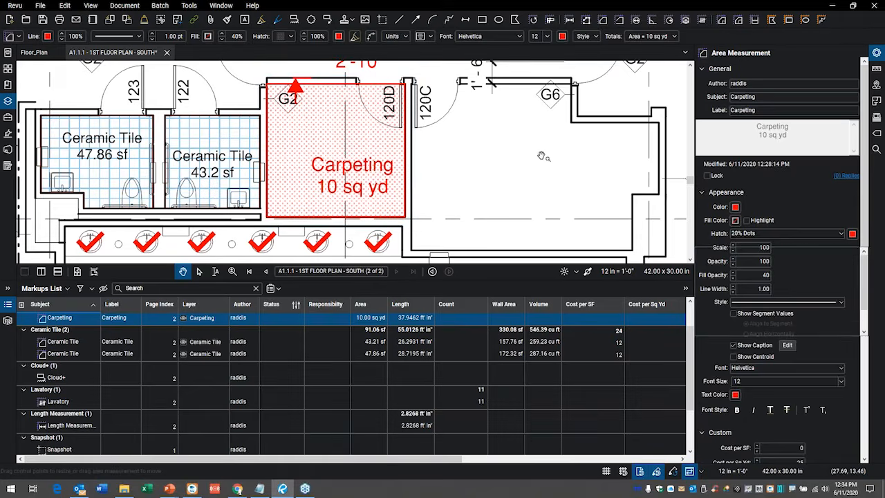
pyautogui.scroll(-2, 448, 177)
pyautogui.scroll(1, 448, 177)
pyautogui.moveTo(443, 193); pyautogui.dragTo(385, 185)
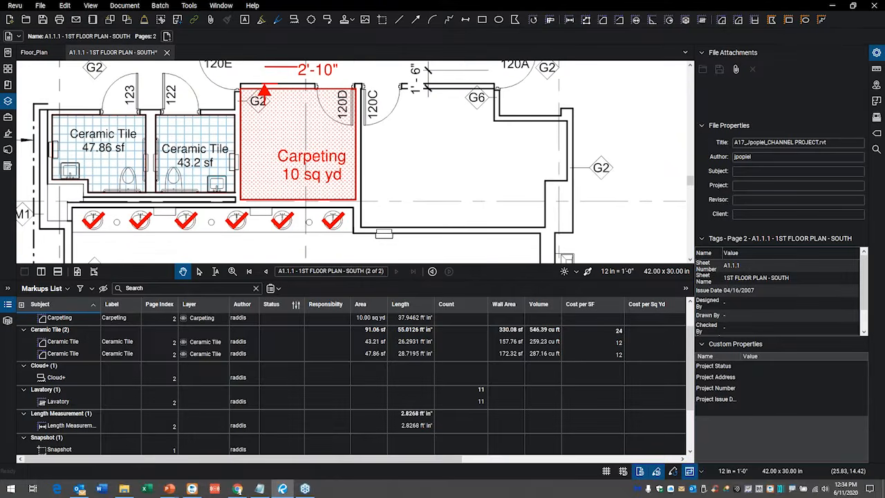
pyautogui.click(8, 306)
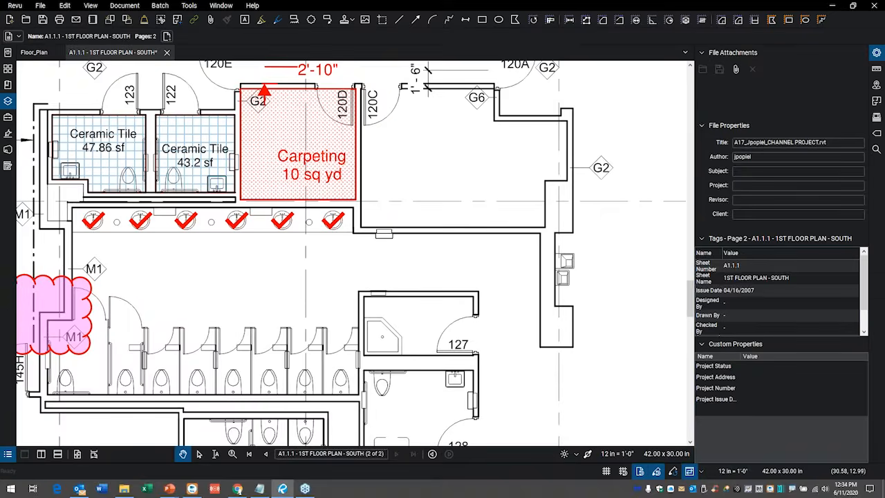
pyautogui.click(877, 55)
# Place a callout reading "Text" in the empty room beside the carpeting, with its arrow pointing near door 120C.
pyautogui.scroll(3, 360, 196)
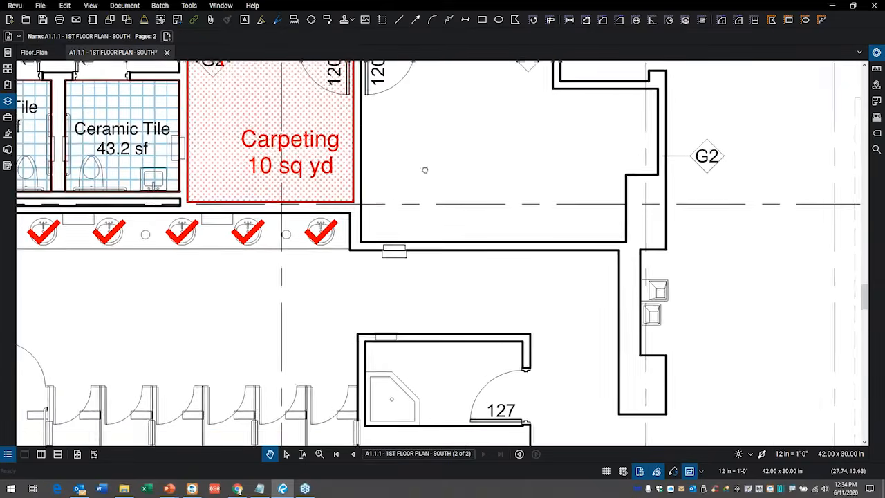
pyautogui.moveTo(424, 169); pyautogui.dragTo(415, 227)
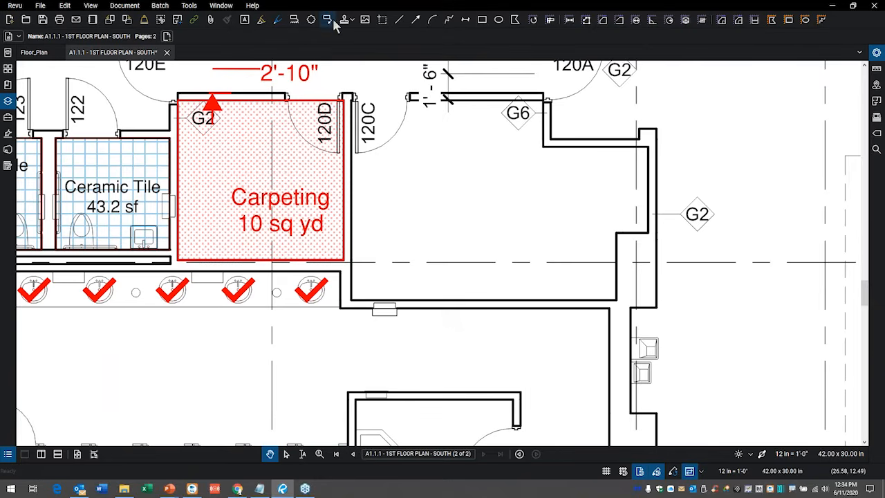
pyautogui.click(327, 19)
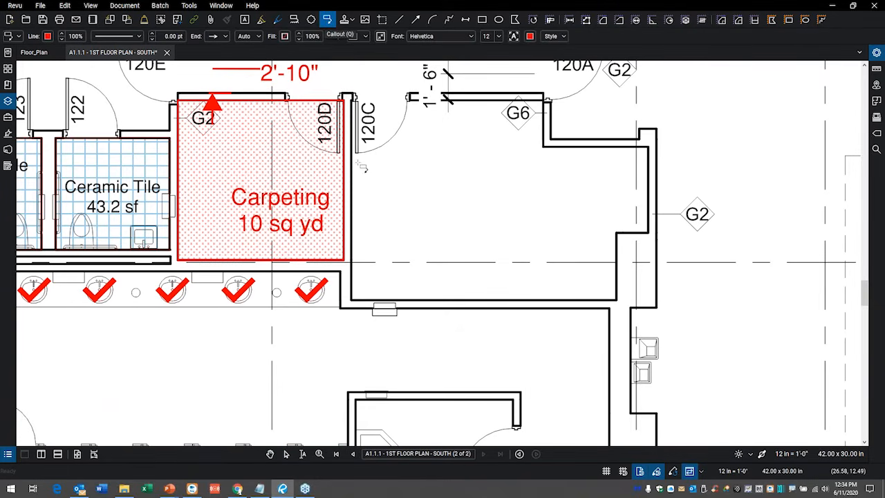
pyautogui.click(358, 165)
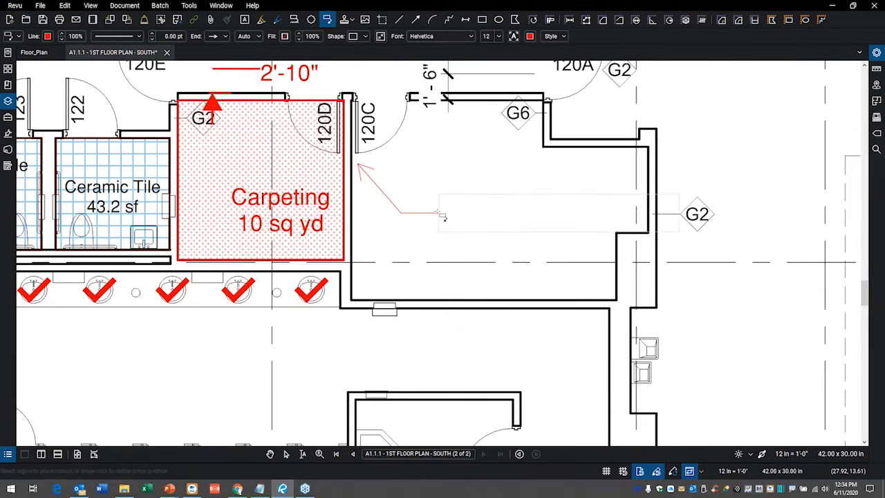
pyautogui.press('Escape')
pyautogui.write('Tes')
pyautogui.press('BackSpace')
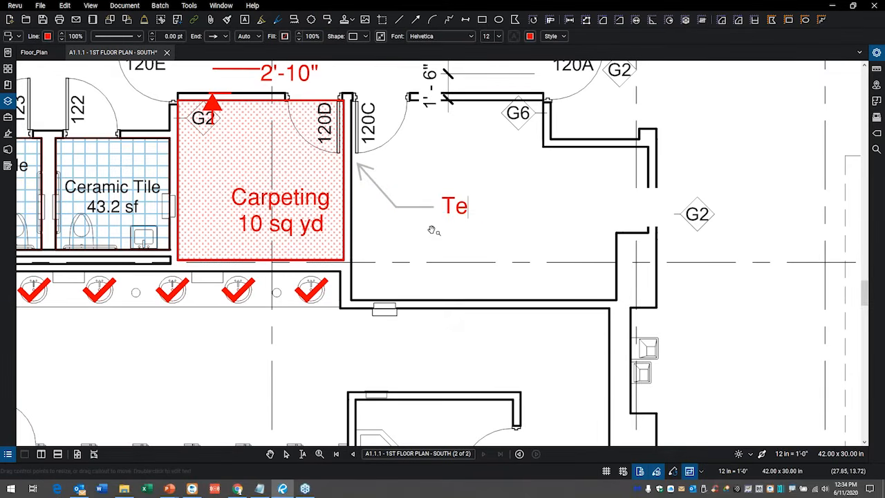
pyautogui.write('xt')
pyautogui.click(450, 247)
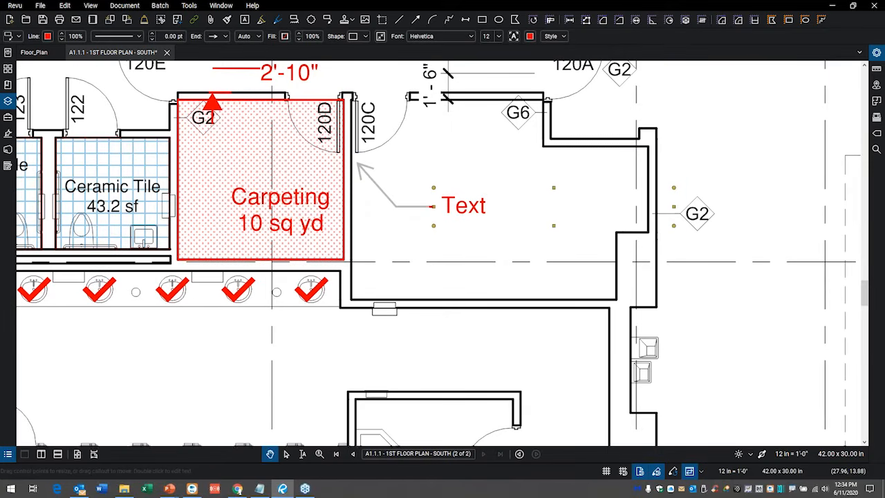
# Set the callout's line width to 1.00 pt so its text box has an outline.
pyautogui.click(153, 34)
pyautogui.click(153, 34)
pyautogui.click(153, 34)
pyautogui.click(153, 34)
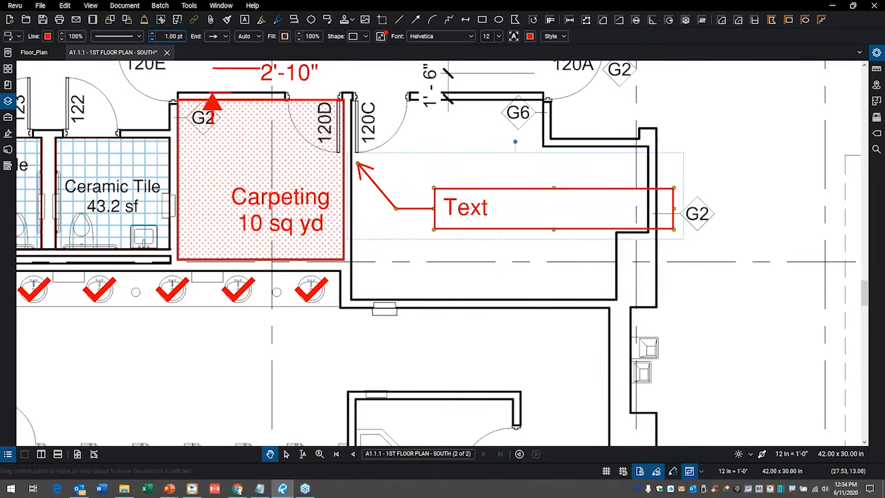
pyautogui.moveTo(379, 23)
pyautogui.mouseDown()
pyautogui.moveTo(377, 67)
pyautogui.moveTo(382, 23)
pyautogui.mouseUp()
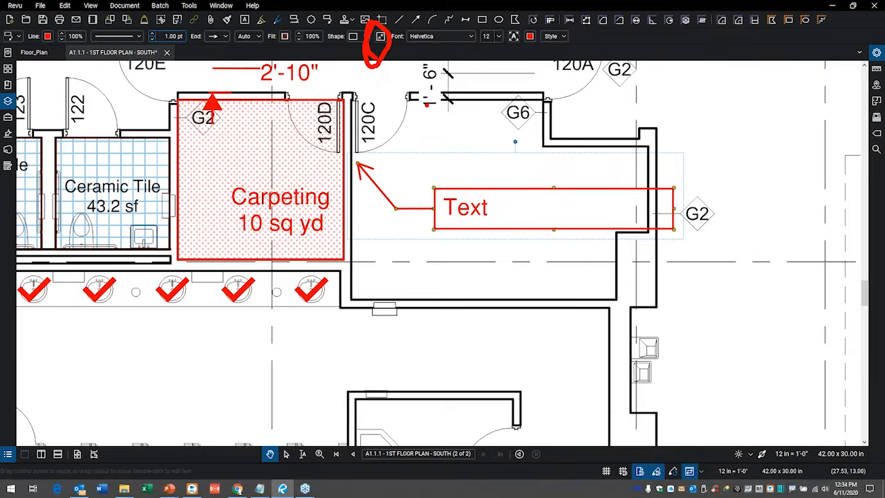
pyautogui.press('Escape')
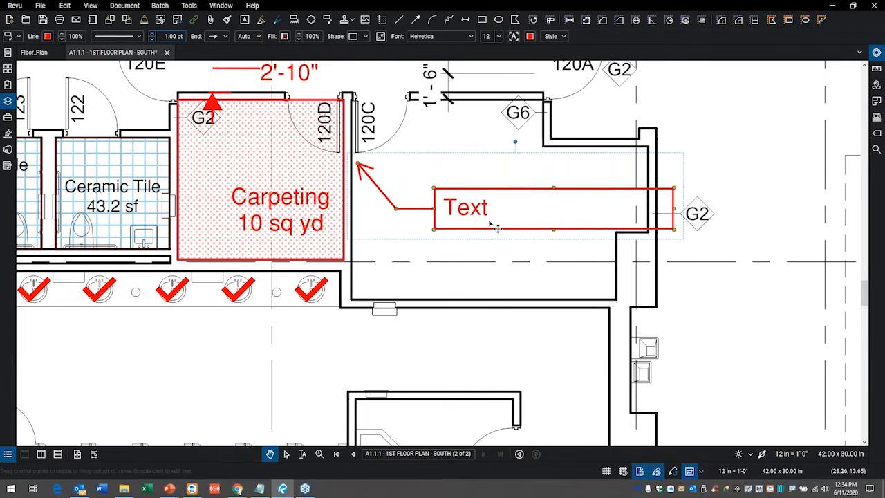
# Autosize the callout's text box to fit its text and deselect the callout.
pyautogui.hotkey('alt', 'z')
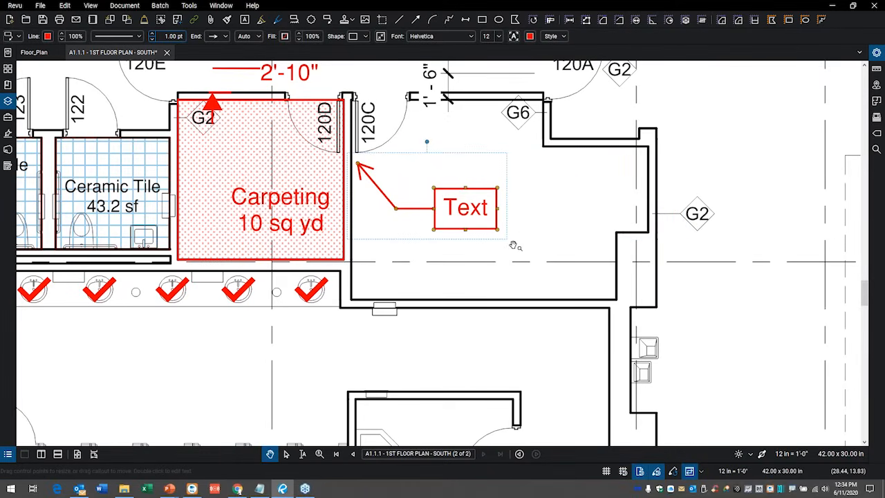
pyautogui.click(536, 226)
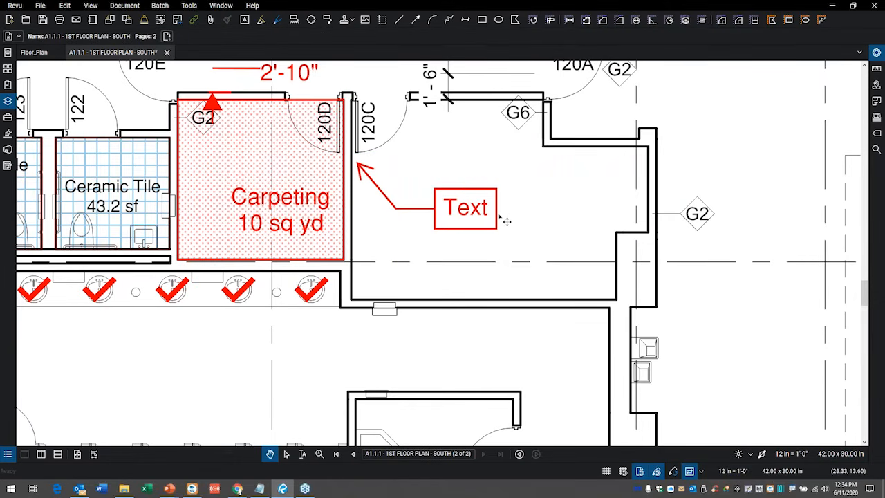
# Stretch the callout's text box wider, undo the resize and deselect the callout.
pyautogui.click(506, 220)
pyautogui.moveTo(498, 208); pyautogui.dragTo(596, 208)
pyautogui.hotkey('ctrl', 'z')
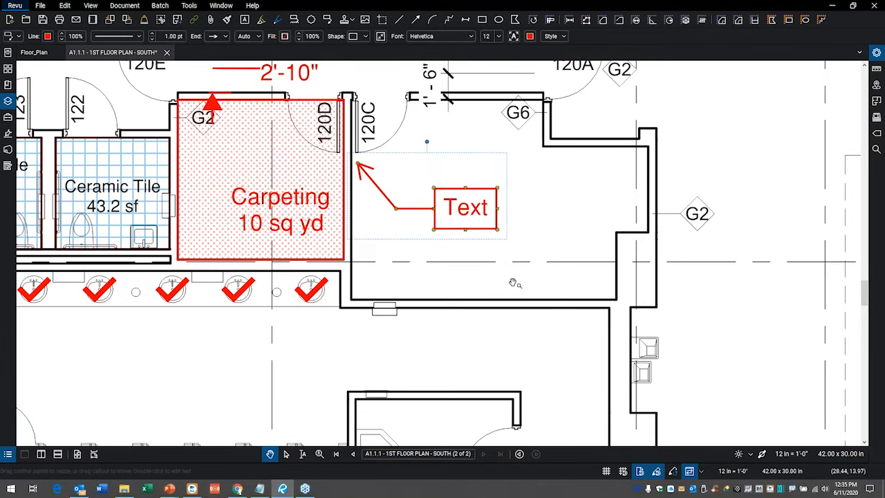
pyautogui.click(486, 241)
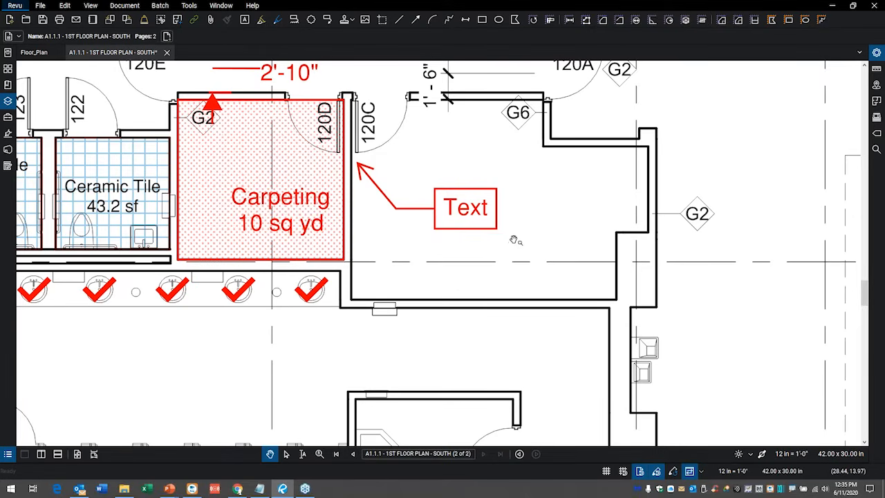
# Add a second leader to the callout, with its arrow at the lower end of the wall beside the carpeting.
pyautogui.moveTo(551, 198); pyautogui.dragTo(578, 166)
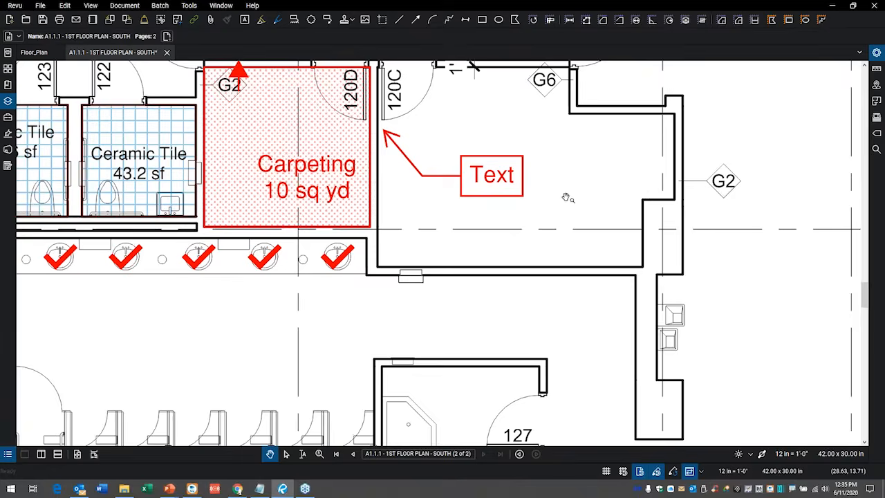
pyautogui.click(446, 179)
pyautogui.rightClick(446, 178)
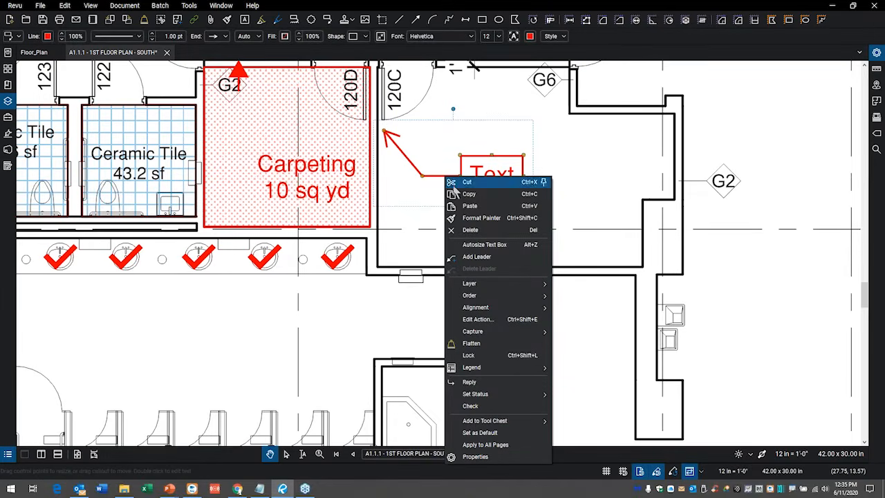
pyautogui.click(477, 256)
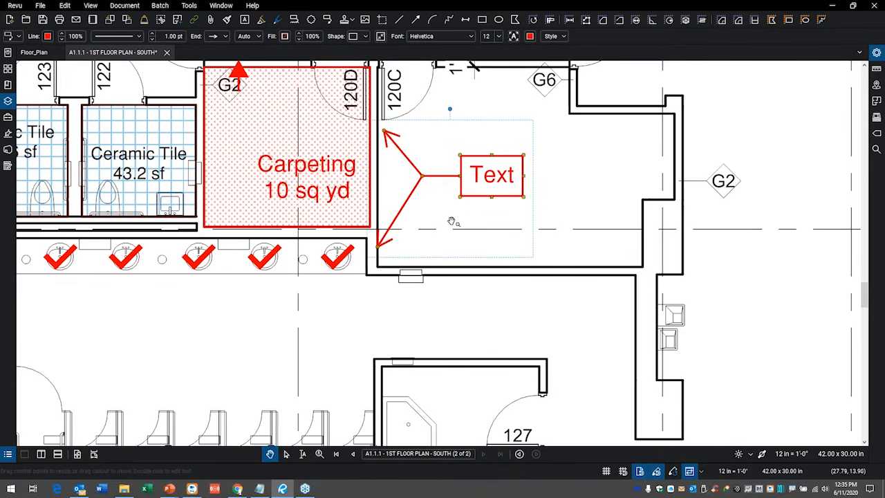
pyautogui.press('Escape')
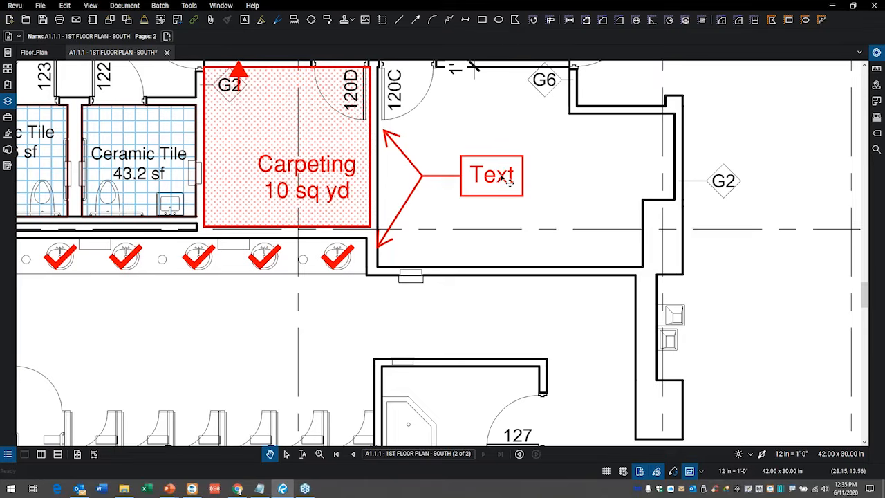
# Replace the callout's text with "Loose Wires" and widen its text box so the words fit on one line.
pyautogui.click(510, 182)
pyautogui.doubleClick(509, 181)
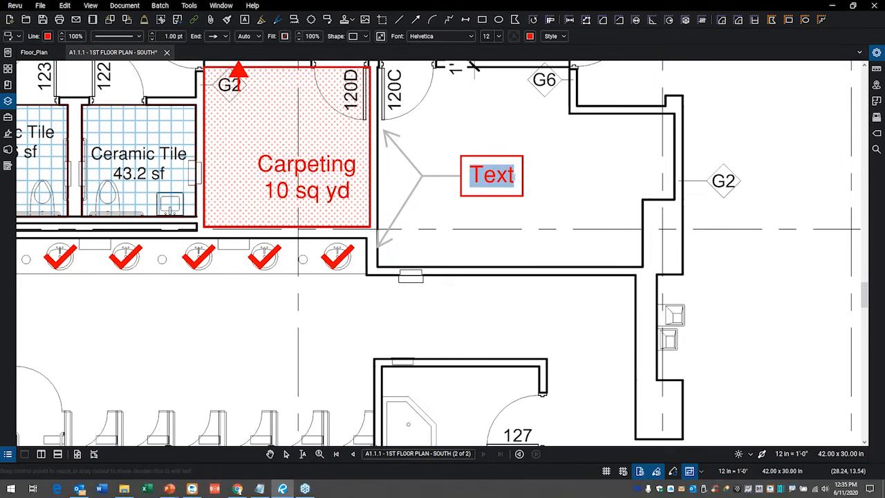
pyautogui.write('Loose')
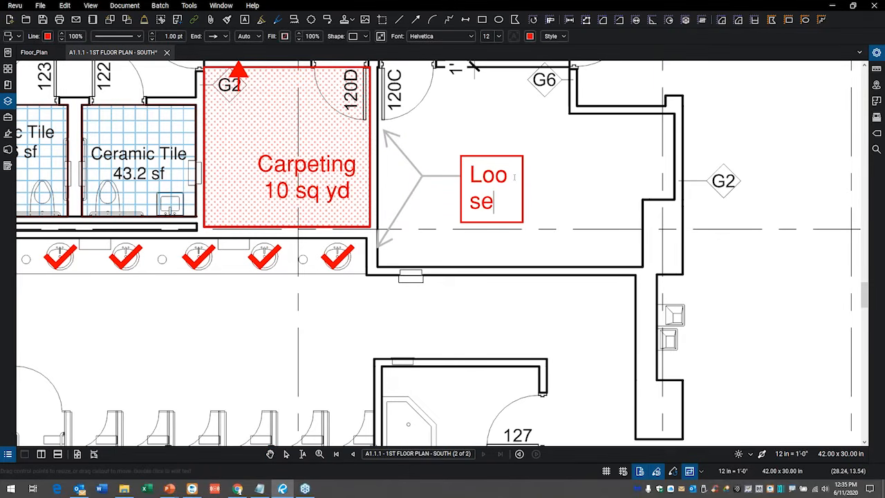
pyautogui.write(' Wires')
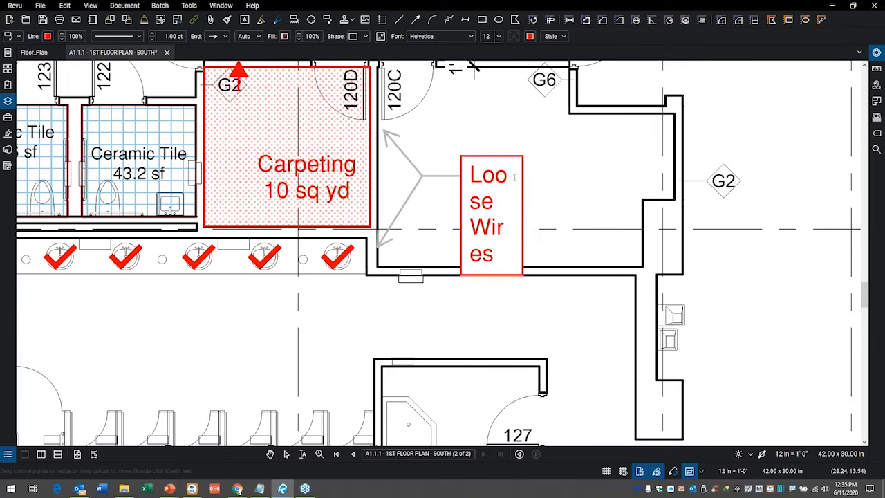
pyautogui.click(523, 306)
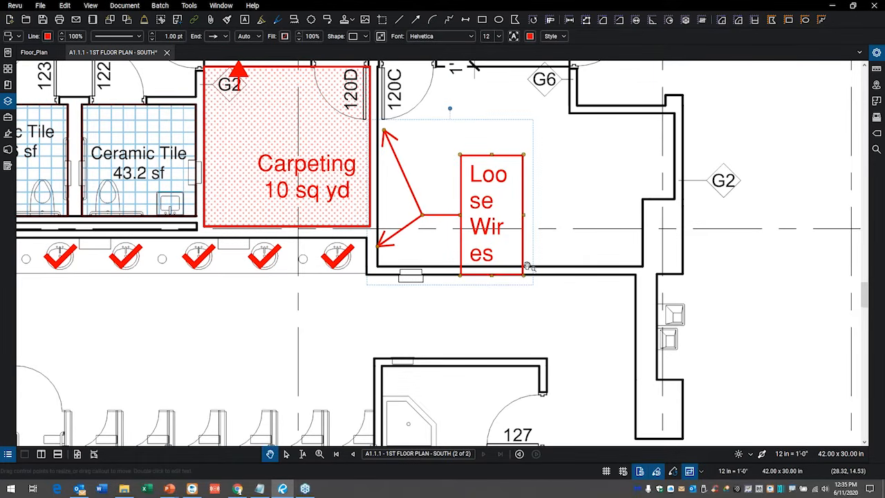
pyautogui.moveTo(522, 215); pyautogui.dragTo(626, 216)
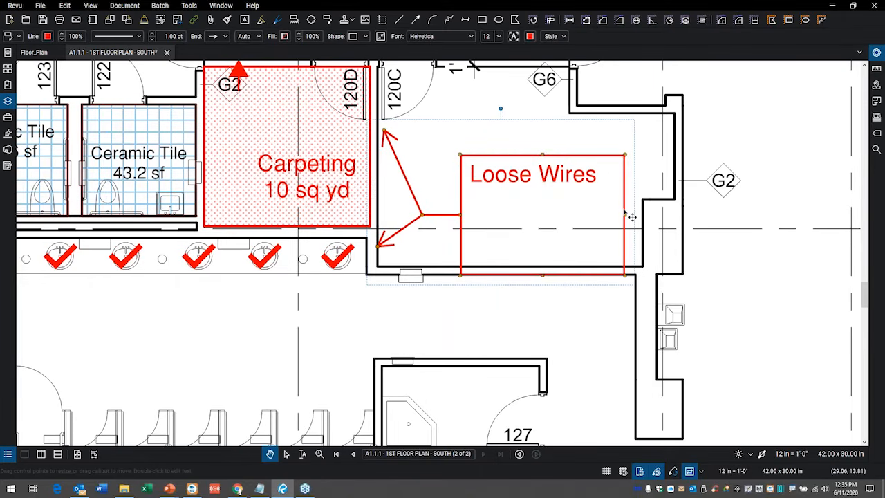
pyautogui.click(441, 220)
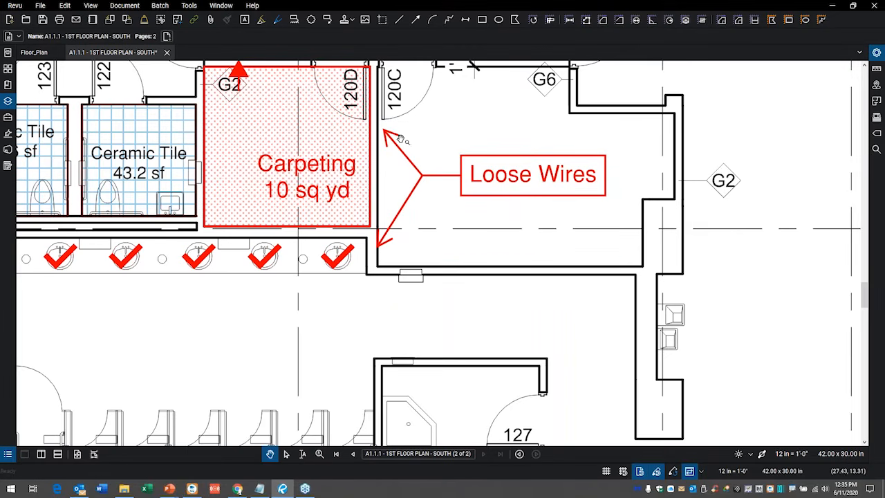
# Check which commands the callout offers for adding or deleting a leader.
pyautogui.click(417, 205)
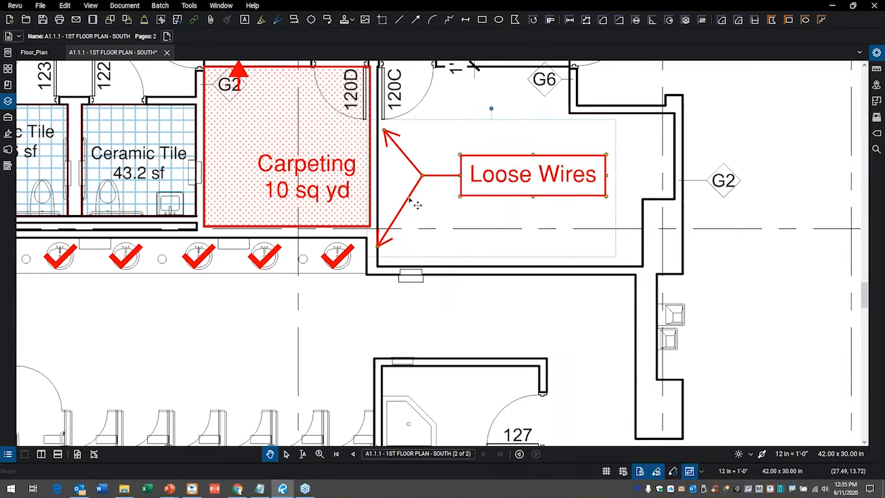
pyautogui.rightClick(409, 192)
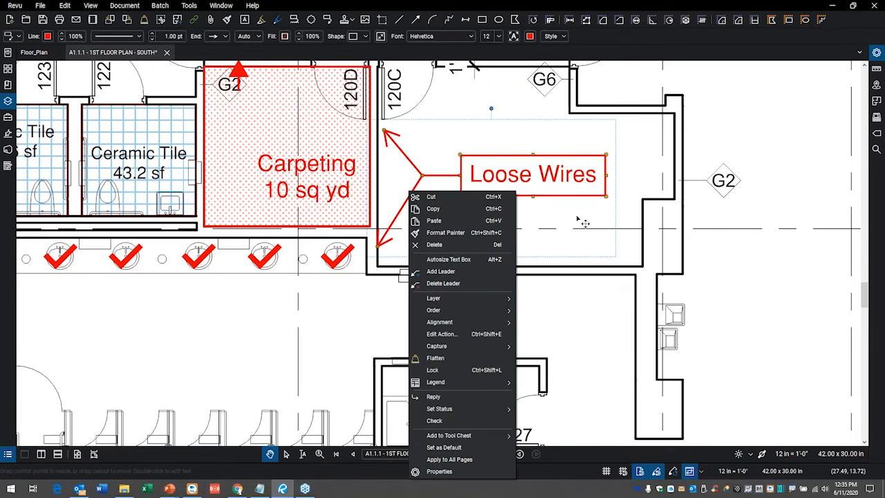
pyautogui.press('Escape')
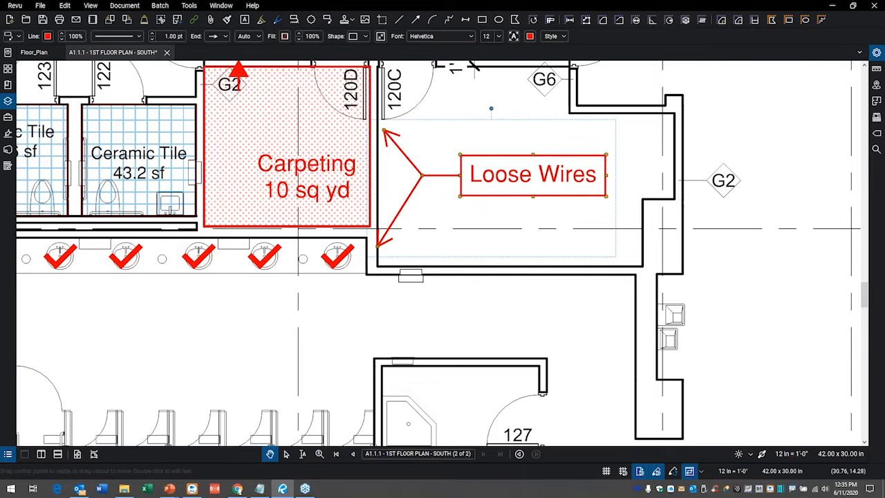
# Insert the image Electrical panel 2.JPG from the Images folder of Imperial Reseller Demo Documents, placing it below the Loose Wires callout.
pyautogui.click(189, 6)
pyautogui.moveTo(218, 17)
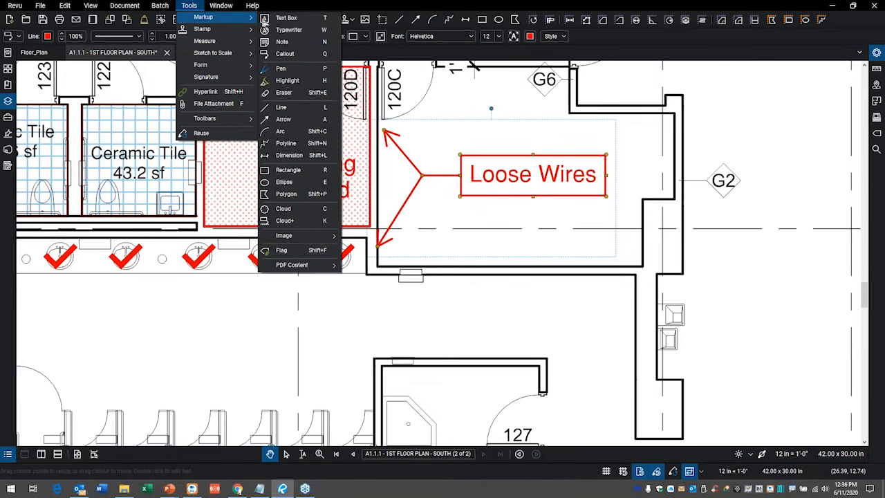
pyautogui.moveTo(315, 238)
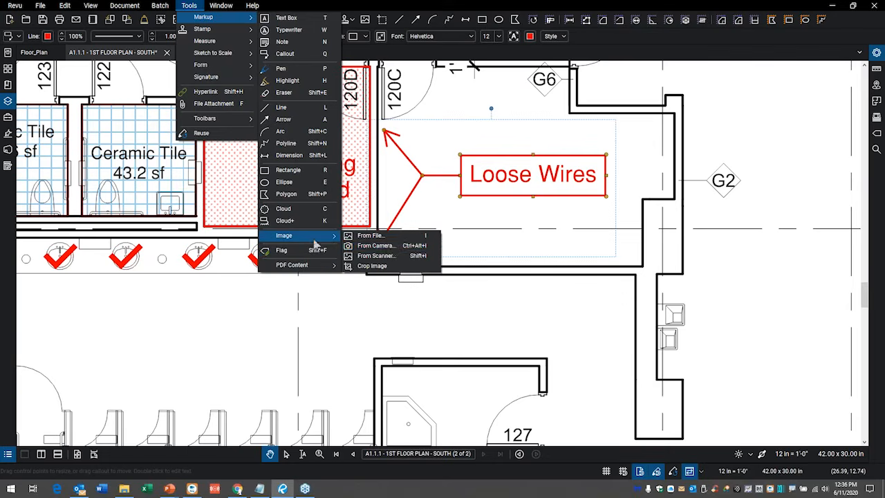
pyautogui.click(388, 237)
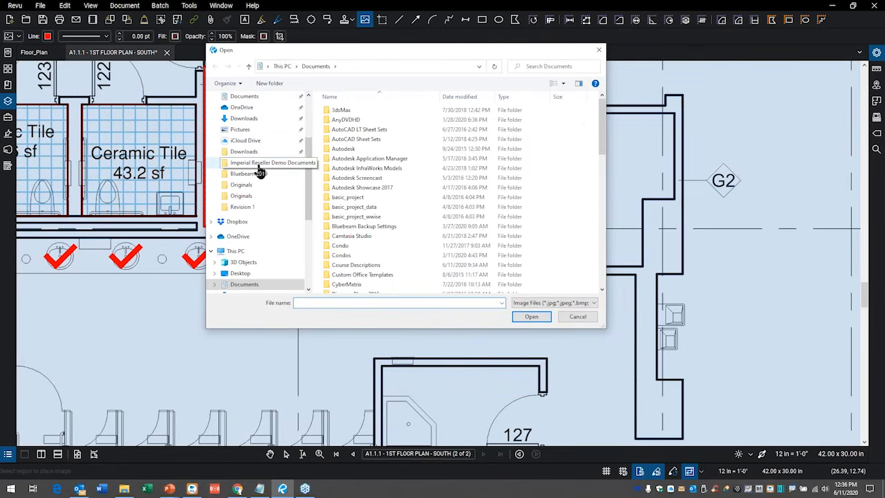
pyautogui.click(260, 164)
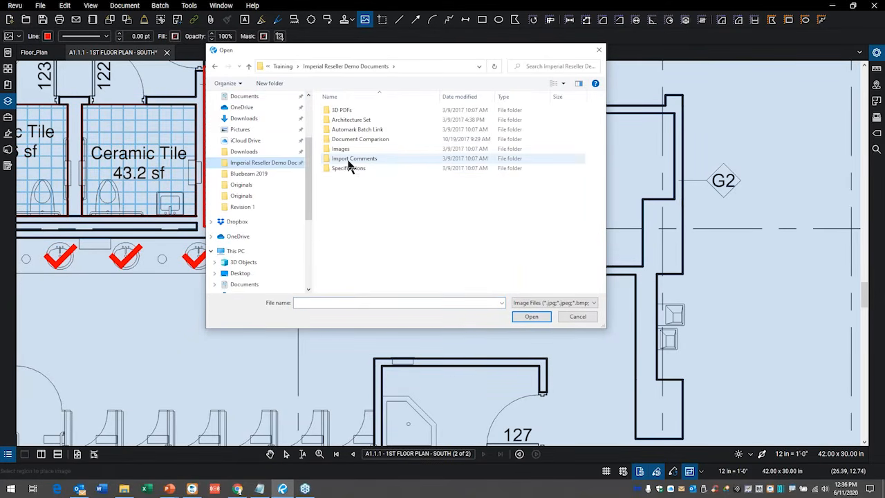
pyautogui.doubleClick(346, 150)
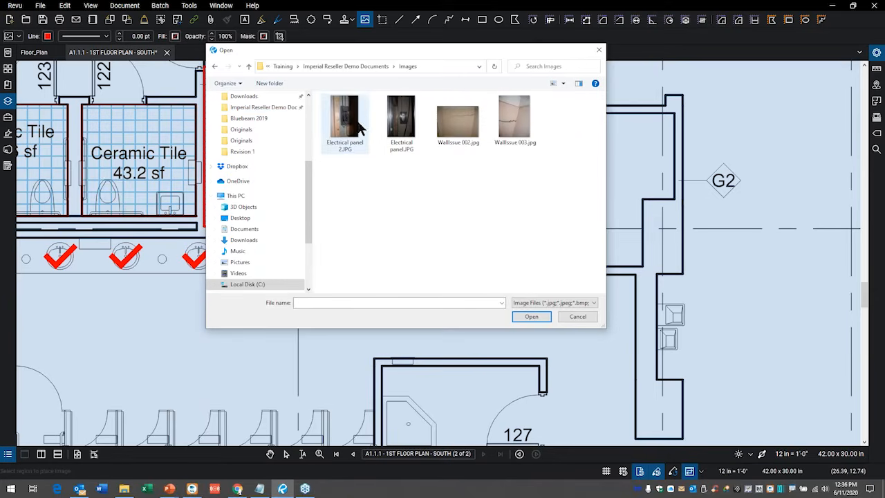
pyautogui.click(356, 134)
pyautogui.click(528, 316)
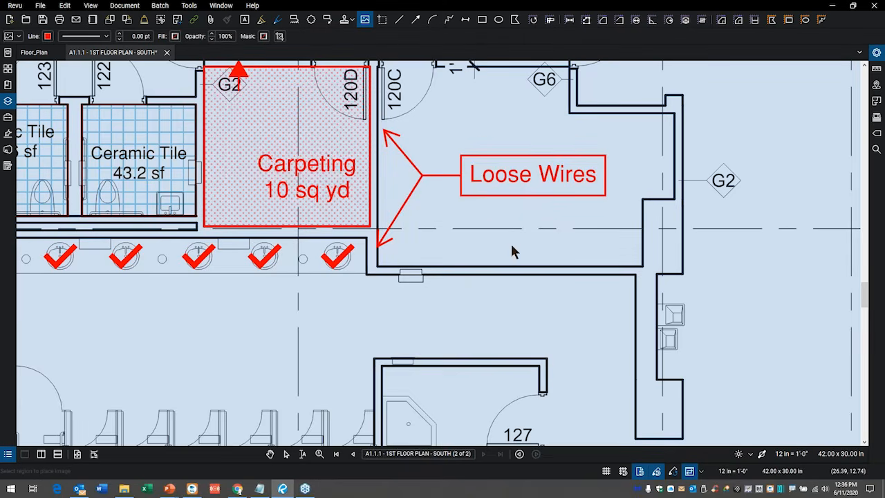
pyautogui.moveTo(478, 217); pyautogui.dragTo(640, 390)
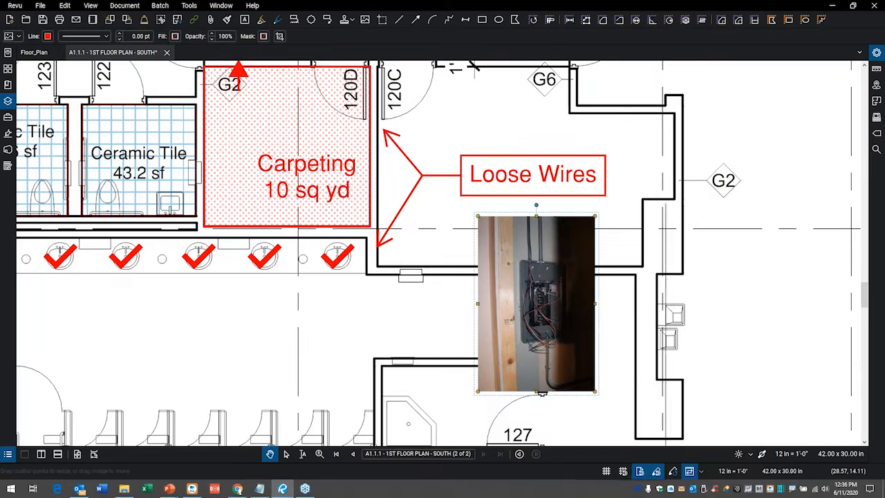
# Crop the electrical panel photo to the panel box and its wires, and move it up under the Loose Wires callout.
pyautogui.rightClick(560, 252)
pyautogui.click(589, 283)
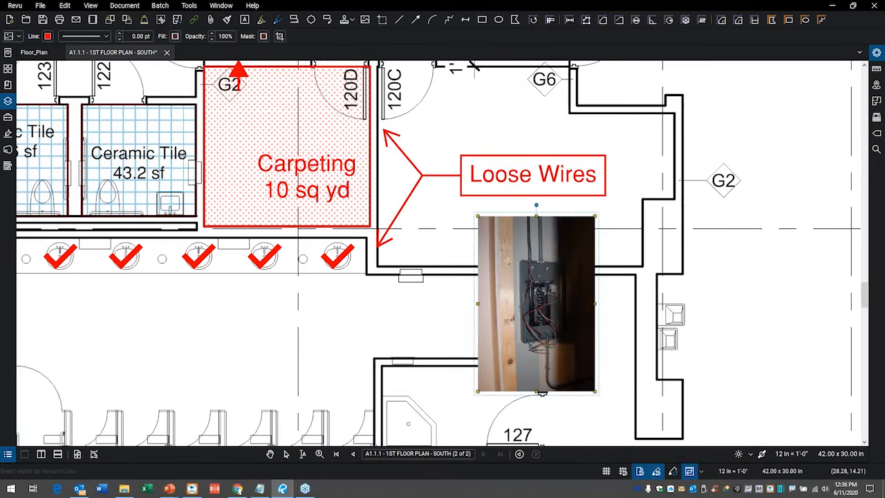
pyautogui.moveTo(517, 253); pyautogui.dragTo(569, 362)
pyautogui.moveTo(567, 312); pyautogui.dragTo(512, 257)
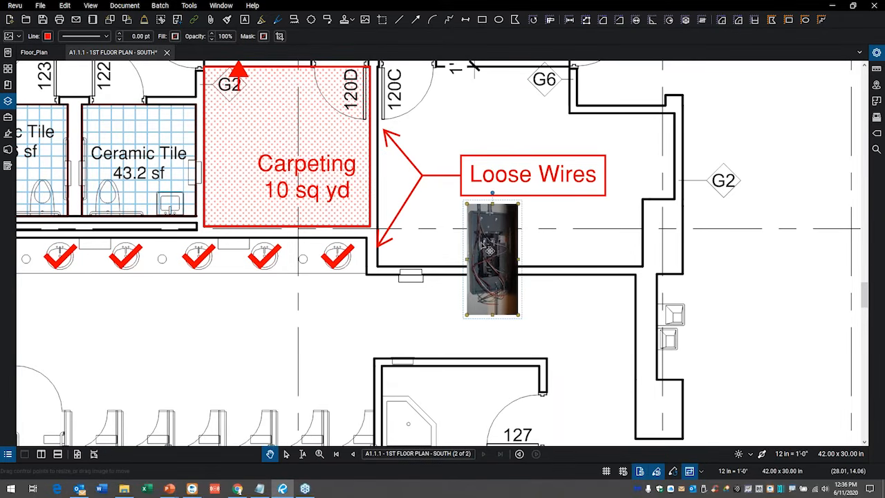
# Delete the cropped electrical panel photo from the plan and clear the selection.
pyautogui.press('Delete')
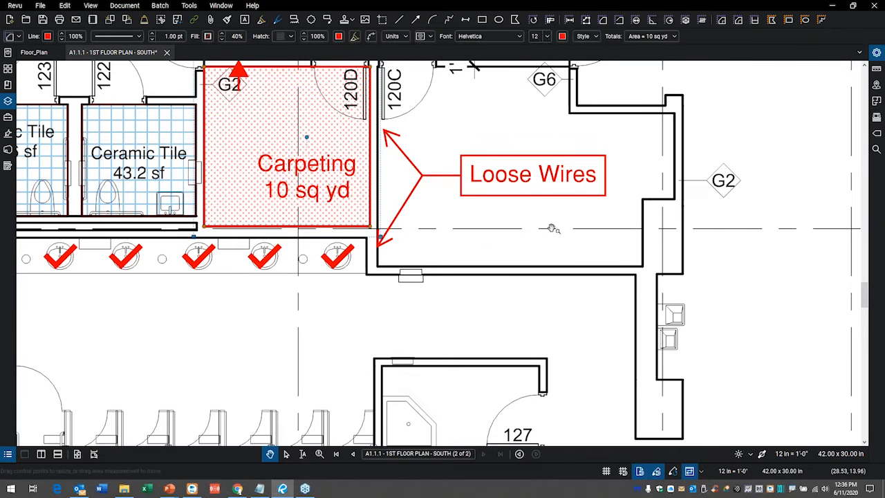
pyautogui.click(534, 216)
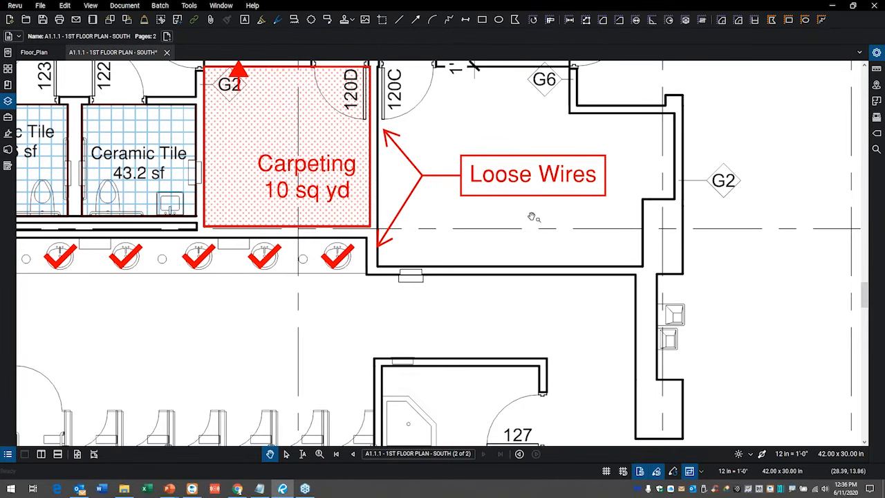
# Attach Electrical panel 2.JPG from the Imperial Reseller Demo Documents Images folder to the Loose Wires callout as a capture from file.
pyautogui.click(534, 163)
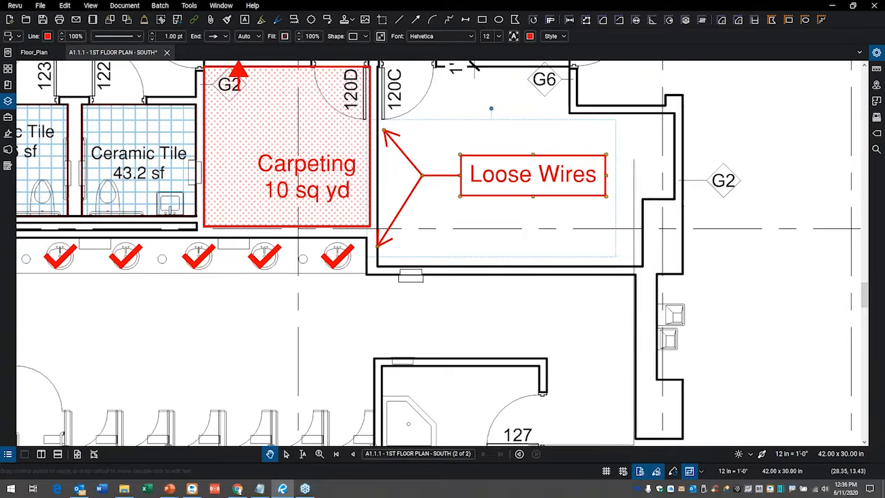
pyautogui.rightClick(528, 158)
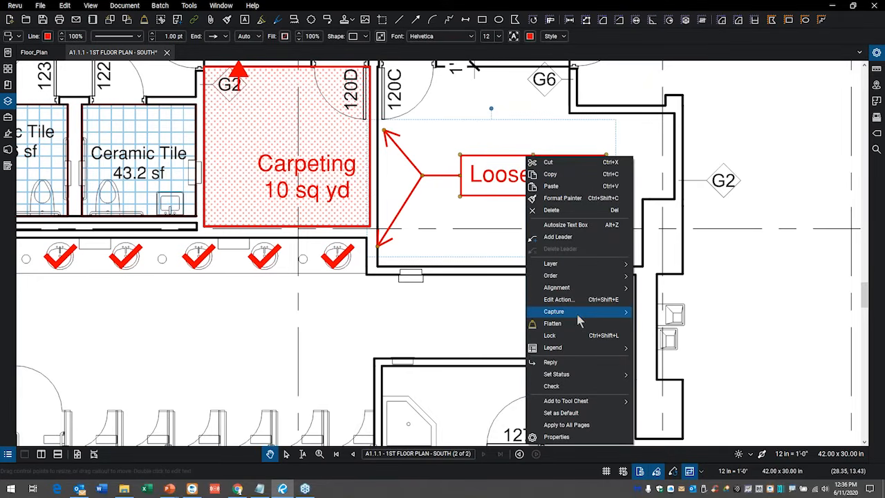
pyautogui.moveTo(577, 315)
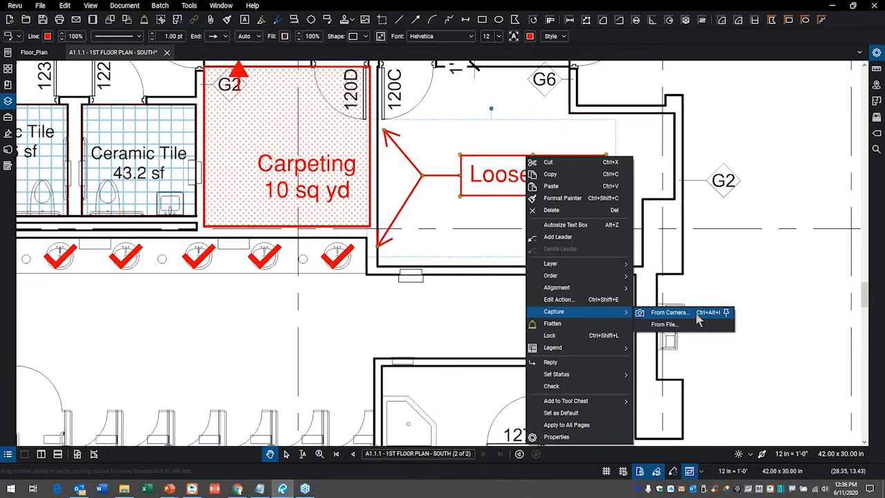
pyautogui.click(665, 324)
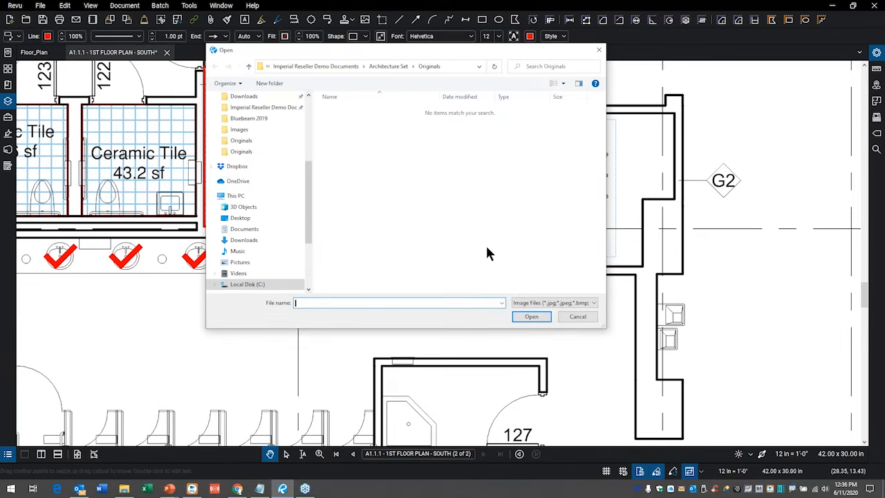
pyautogui.click(266, 108)
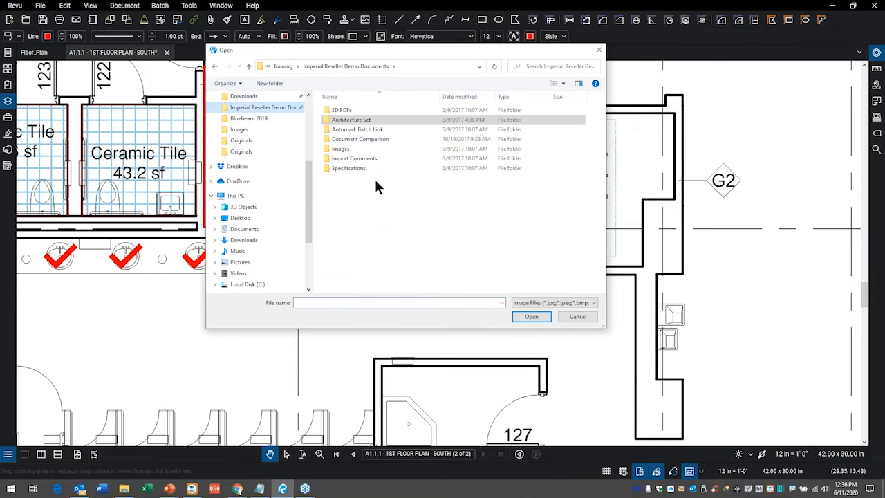
pyautogui.click(342, 151)
pyautogui.doubleClick(344, 155)
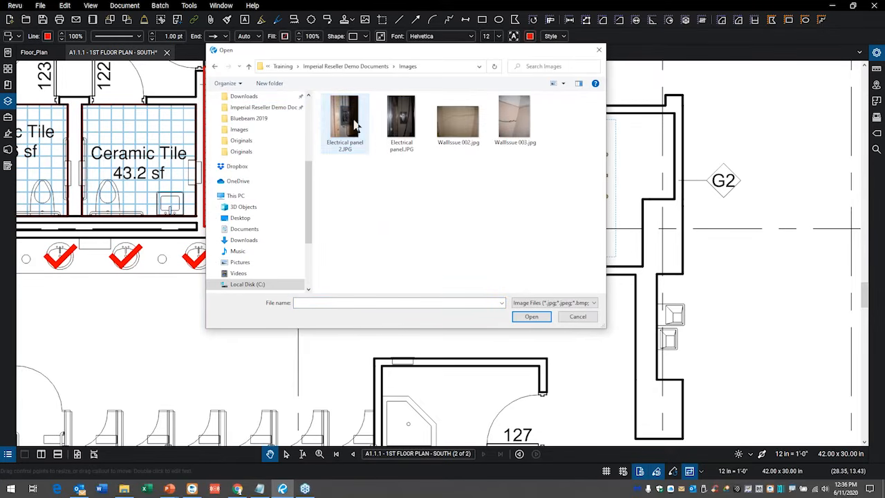
pyautogui.click(356, 124)
pyautogui.click(536, 319)
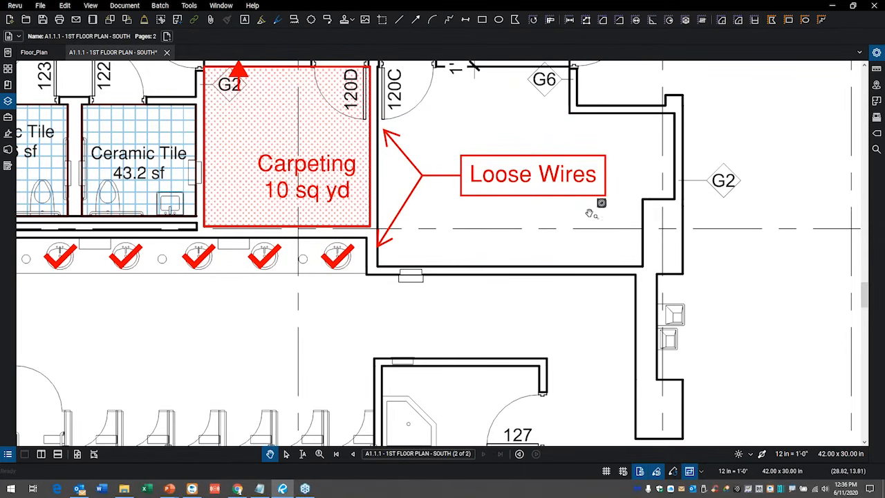
# View the Electrical panel 2 capture attached to the Loose Wires callout and delete it.
pyautogui.moveTo(603, 182)
pyautogui.mouseDown()
pyautogui.moveTo(565, 242)
pyautogui.moveTo(597, 181)
pyautogui.moveTo(569, 205)
pyautogui.mouseUp()
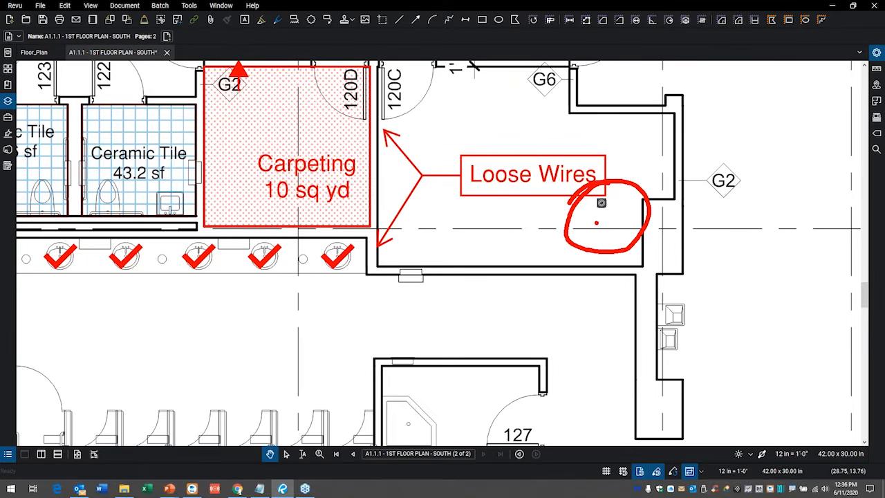
pyautogui.press('Escape')
pyautogui.click(602, 205)
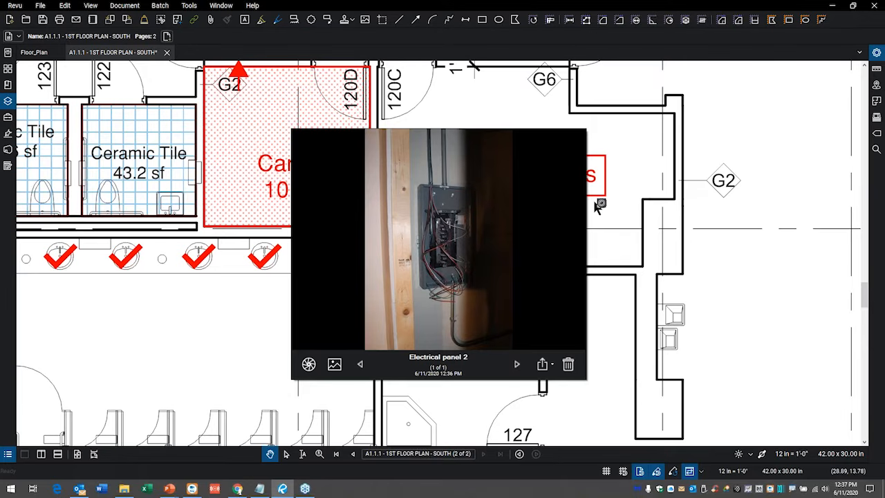
pyautogui.click(569, 364)
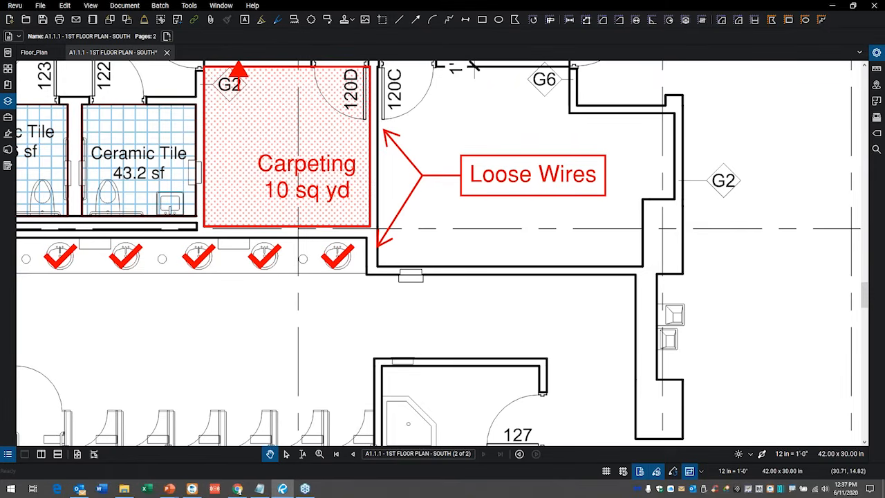
pyautogui.scroll(-3, 634, 278)
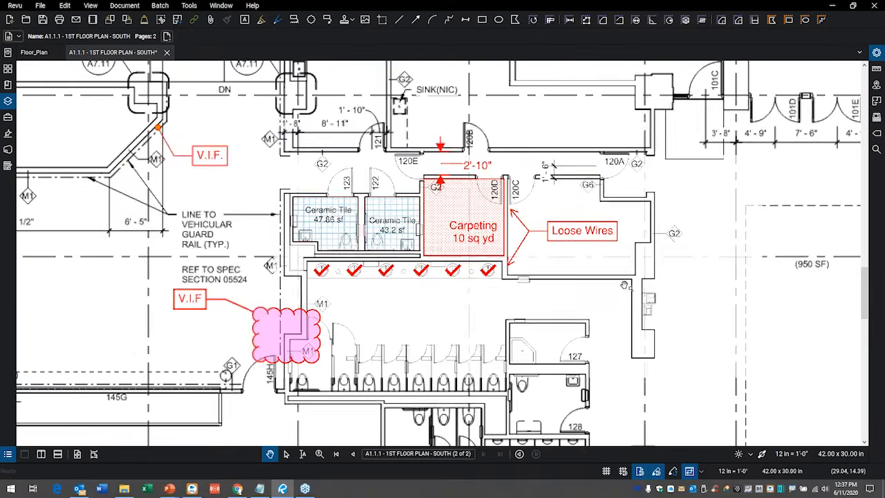
# Open Architecture Set Batch Stamp.pdf from the File Access list and go to the title block on its first page.
pyautogui.click(8, 69)
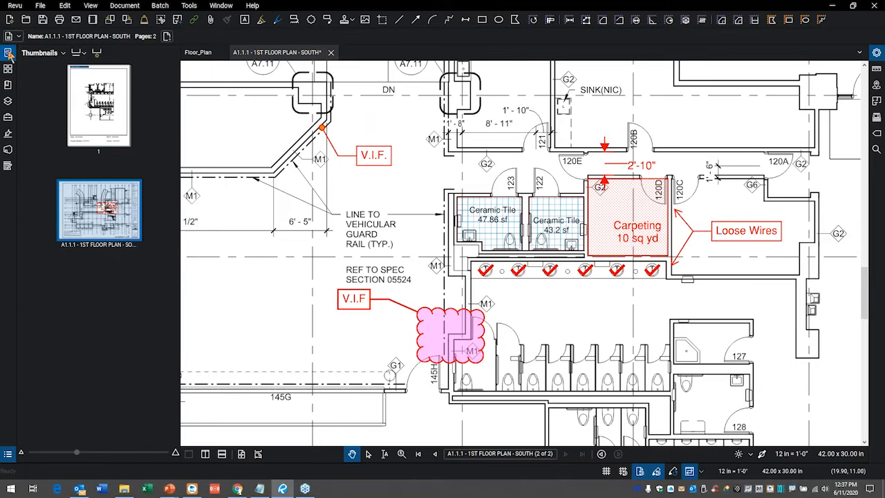
pyautogui.click(7, 53)
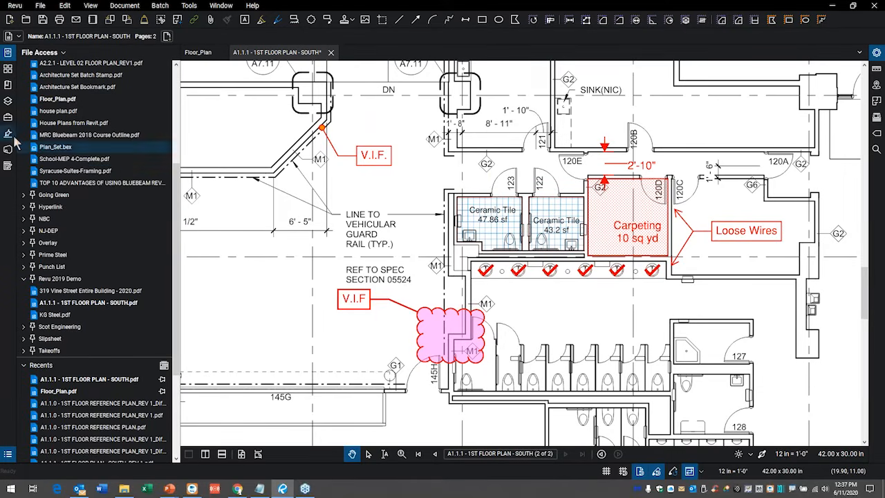
pyautogui.click(70, 77)
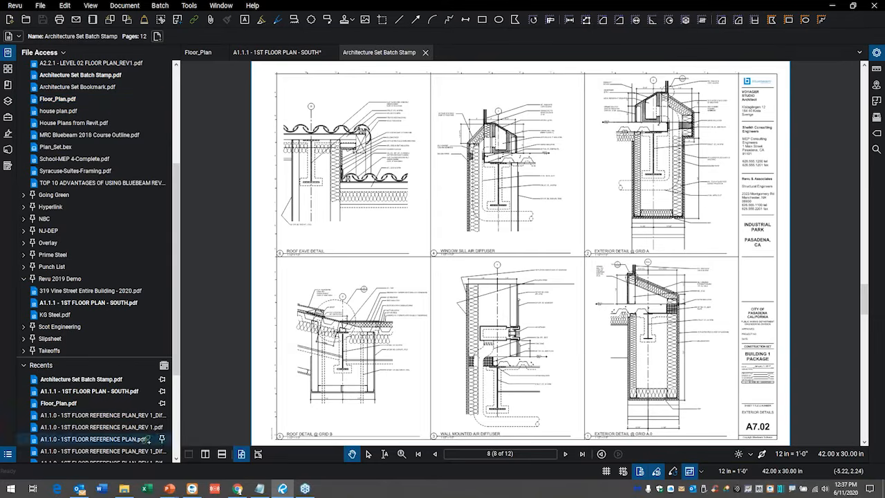
pyautogui.click(418, 454)
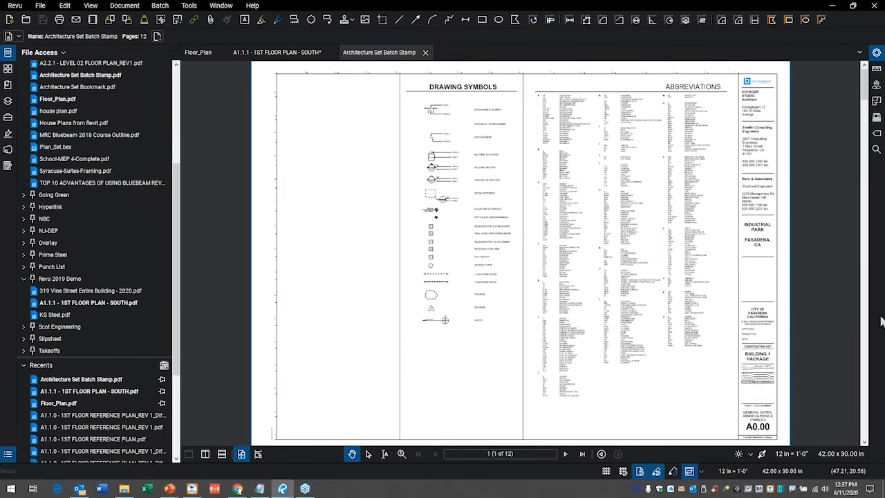
pyautogui.scroll(2, 804, 302)
pyautogui.scroll(2, 760, 316)
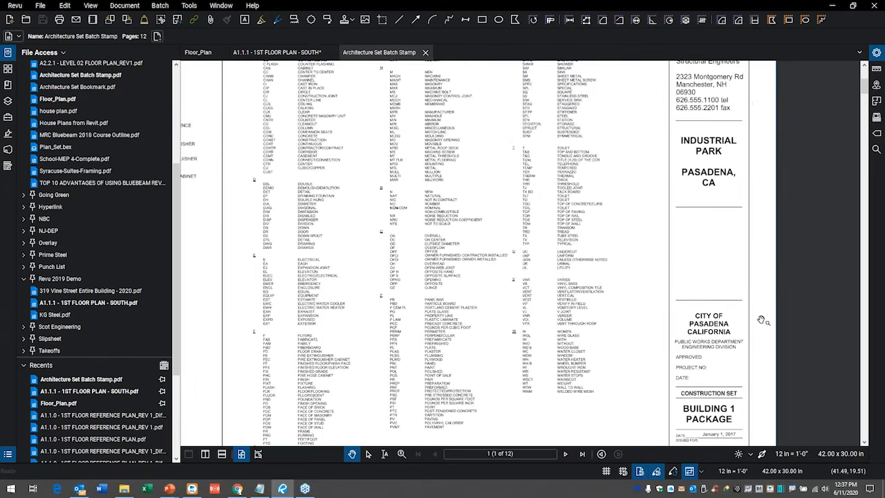
pyautogui.scroll(2, 555, 134)
# Look through the page thumbnails of the architecture set and the available batch commands, including Apply Stamp.
pyautogui.click(7, 68)
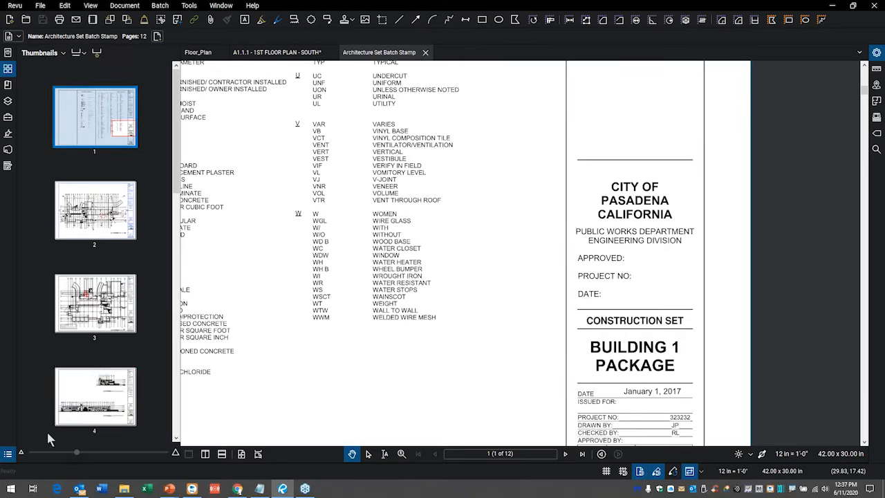
pyautogui.scroll(-10, 87, 372)
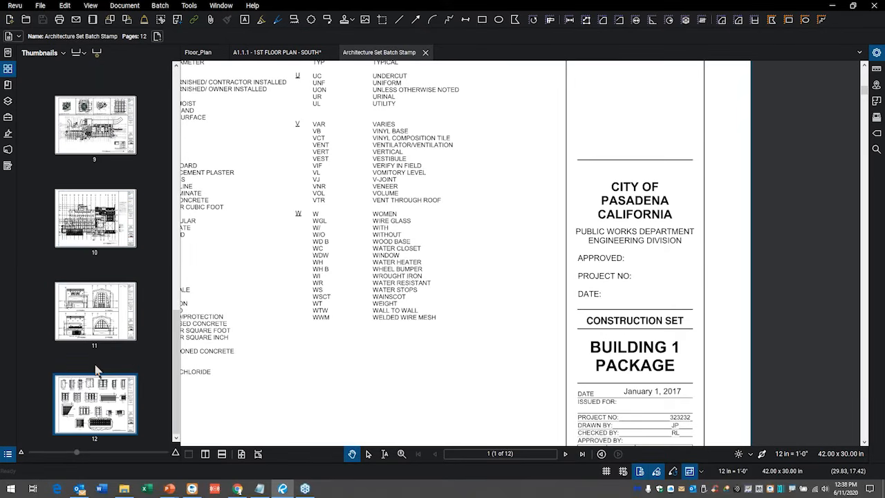
pyautogui.scroll(10, 96, 370)
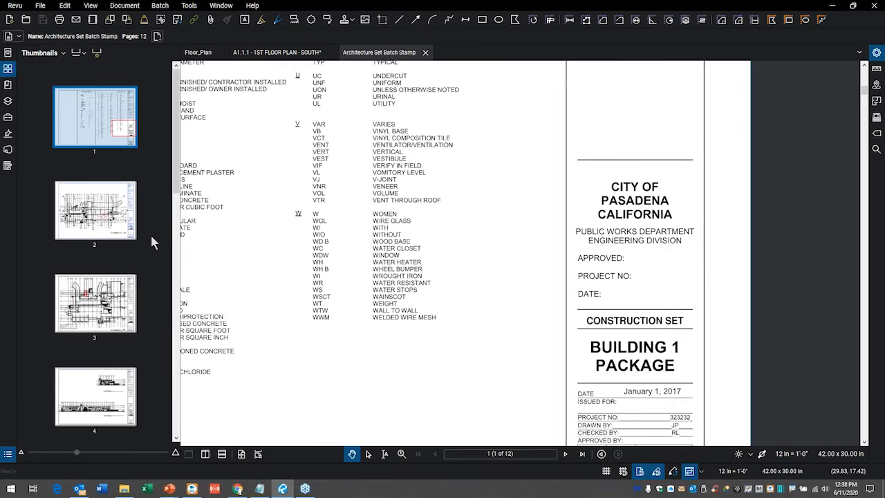
pyautogui.click(159, 6)
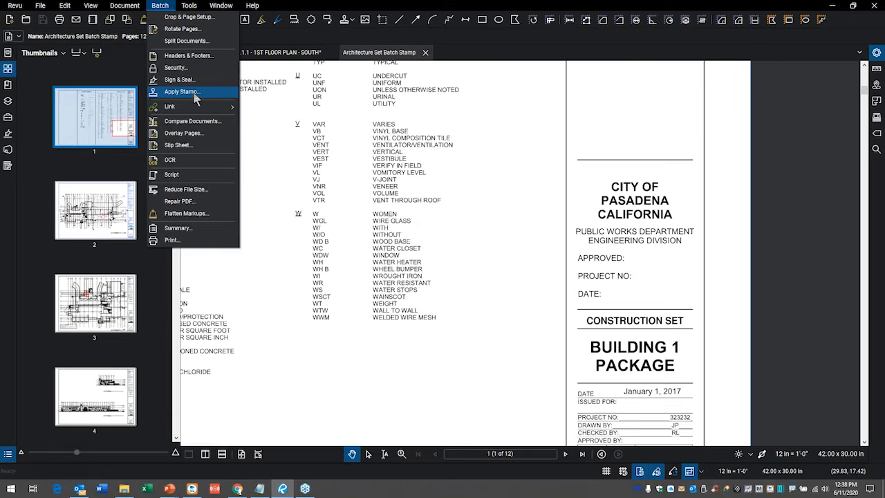
pyautogui.click(147, 132)
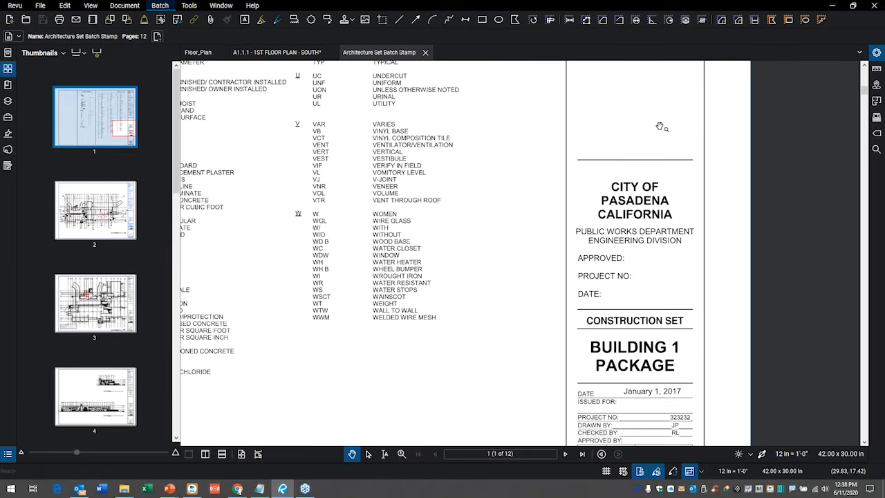
# Place the Reviewed.pdf stamp on page 1 above CITY OF PASADENA and shrink it to fit within the title block borders.
pyautogui.scroll(1, 662, 126)
pyautogui.scroll(1, 662, 126)
pyautogui.moveTo(661, 126); pyautogui.dragTo(573, 198)
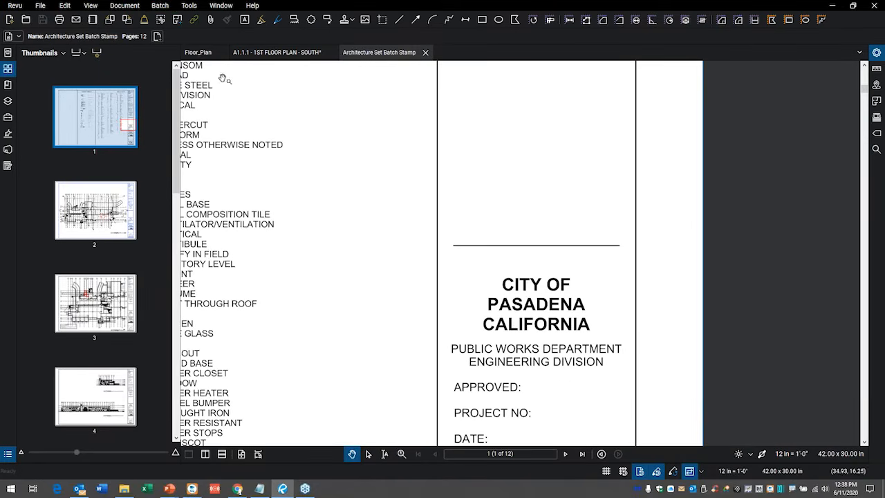
pyautogui.click(8, 75)
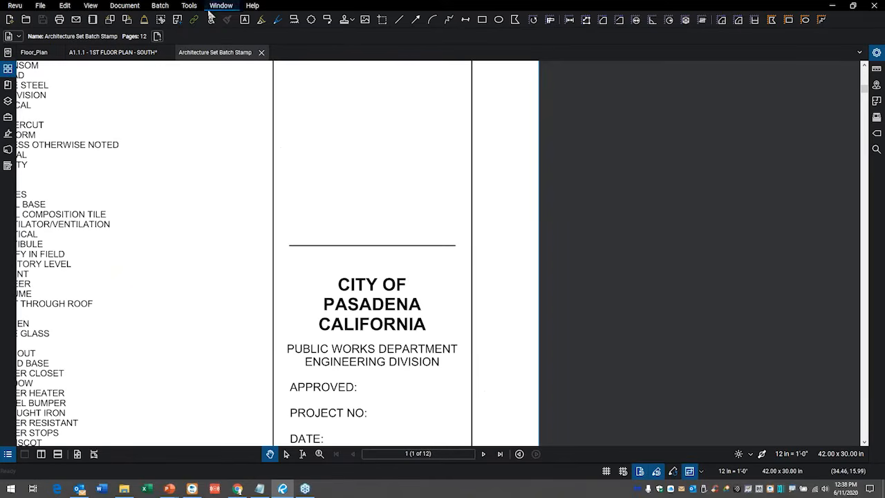
pyautogui.click(190, 6)
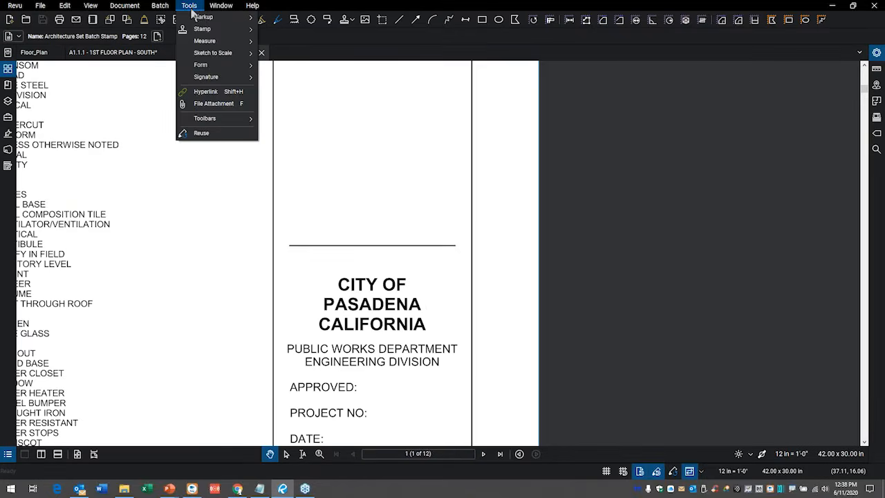
pyautogui.moveTo(208, 33)
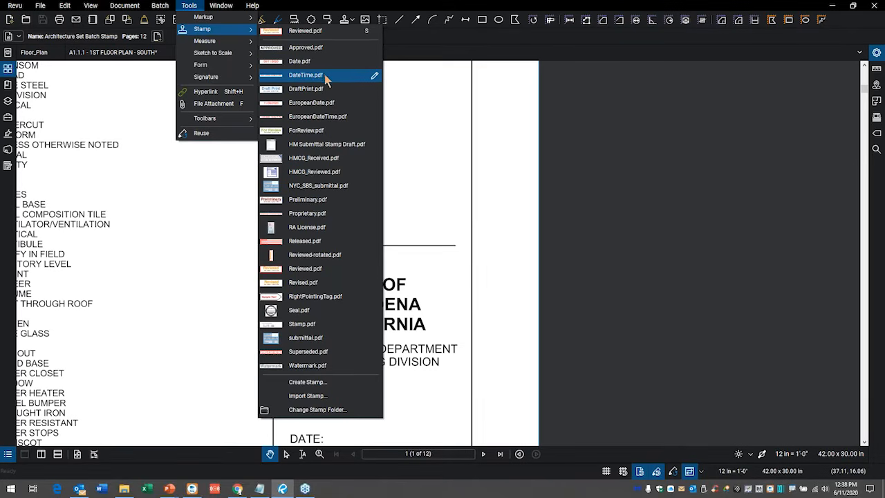
pyautogui.click(309, 271)
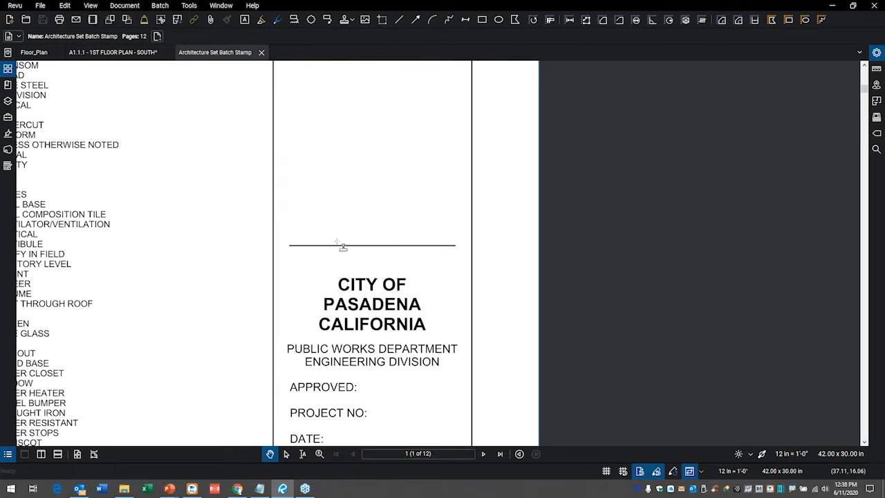
pyautogui.click(371, 206)
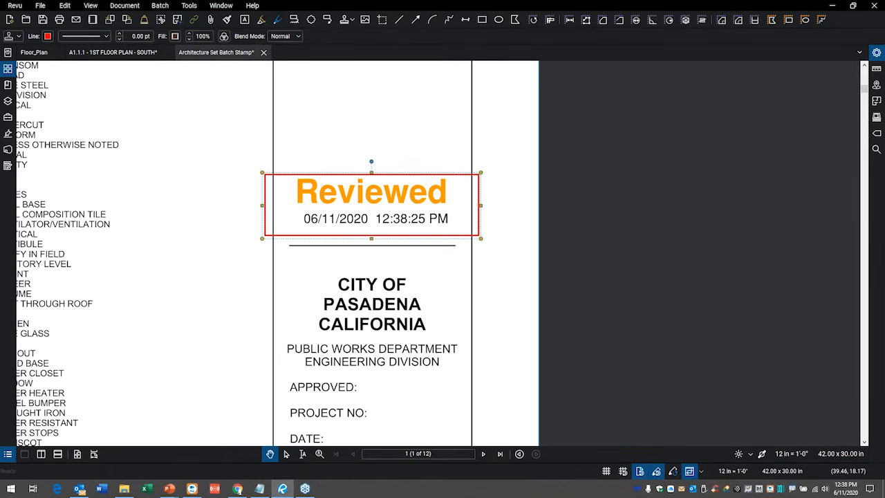
pyautogui.moveTo(263, 176); pyautogui.dragTo(293, 183)
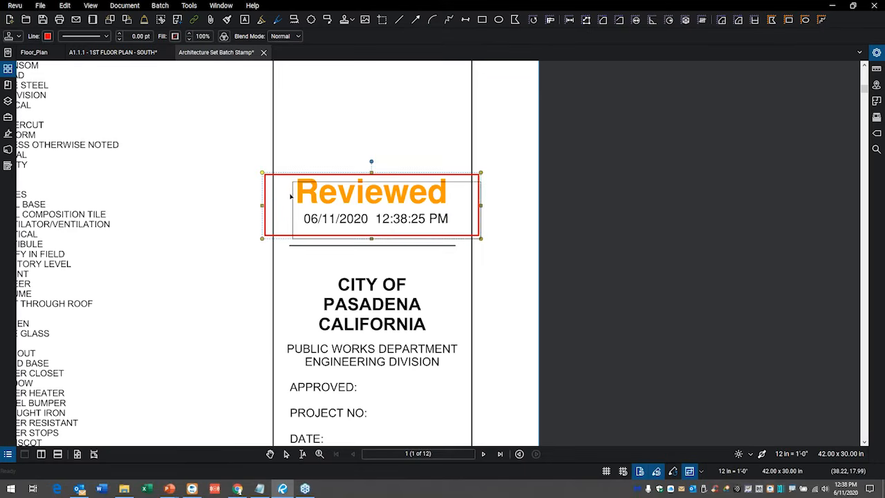
pyautogui.moveTo(482, 240); pyautogui.dragTo(451, 229)
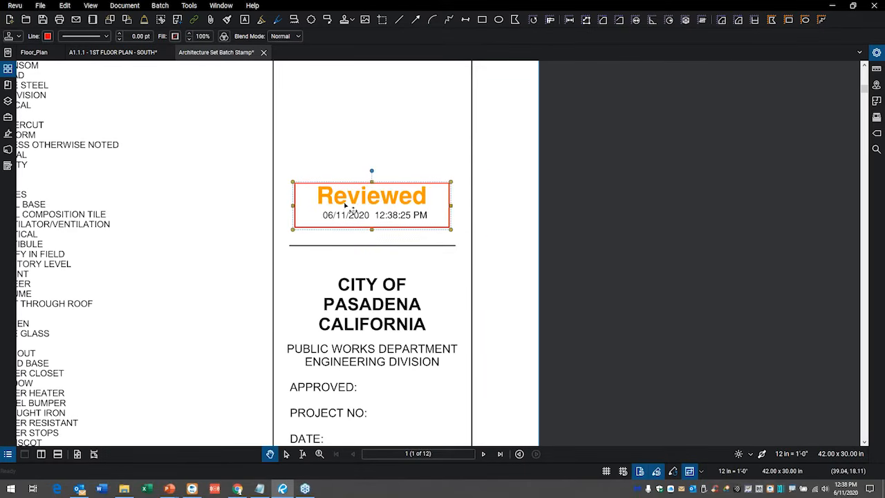
# Check the same title block area on the following pages and return to page 1.
pyautogui.doubleClick(483, 454)
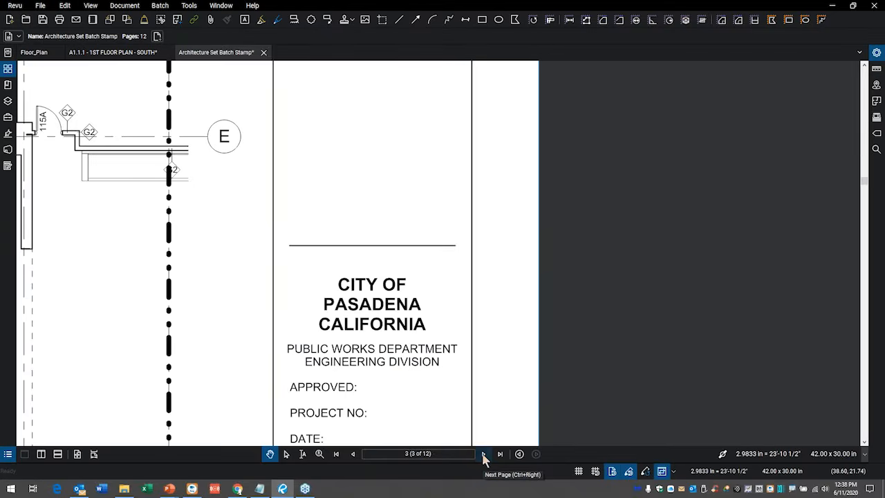
pyautogui.doubleClick(483, 456)
pyautogui.click(354, 456)
pyautogui.doubleClick(354, 455)
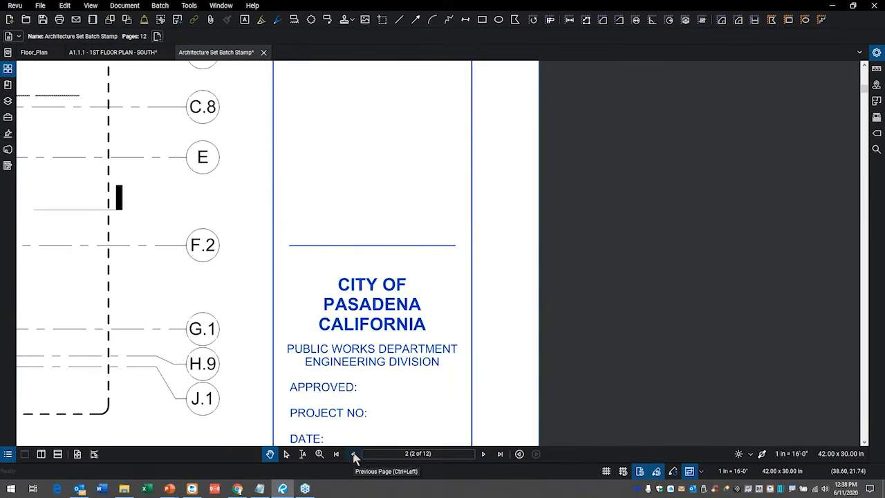
pyautogui.click(354, 456)
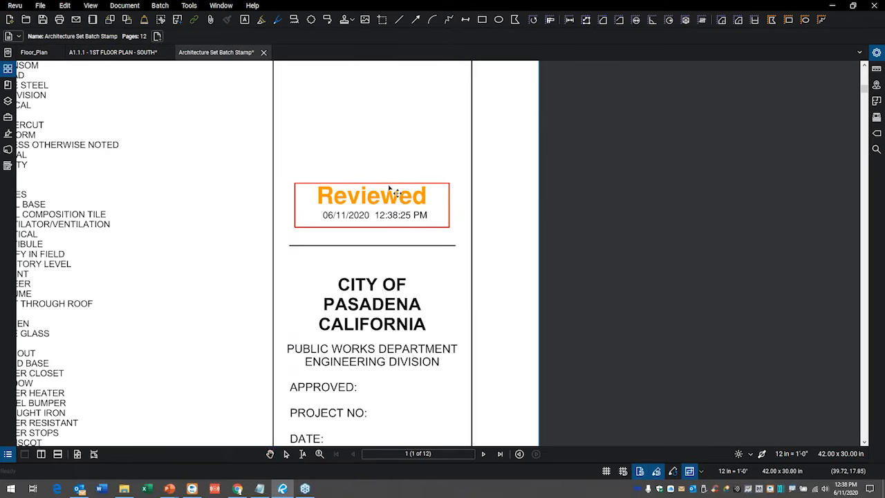
# Apply the Reviewed stamp on page 1 to all pages of the document.
pyautogui.click(395, 193)
pyautogui.rightClick(389, 186)
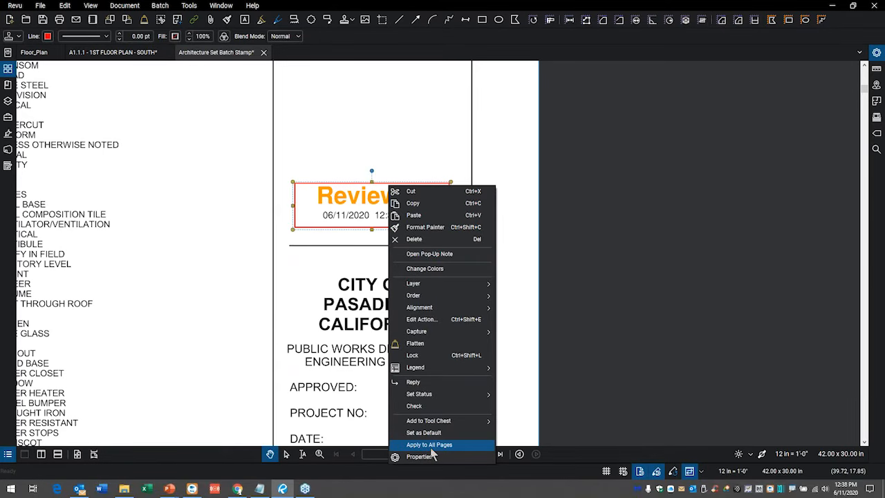
pyautogui.click(385, 237)
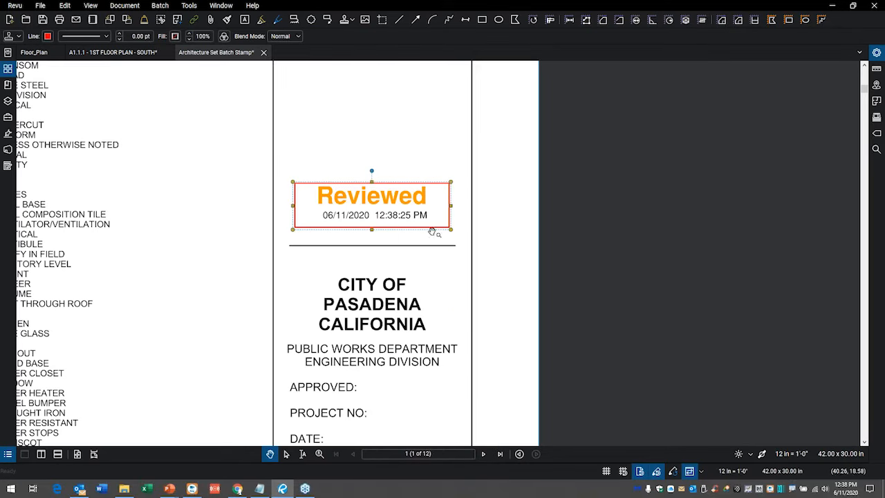
pyautogui.moveTo(497, 167); pyautogui.dragTo(500, 87)
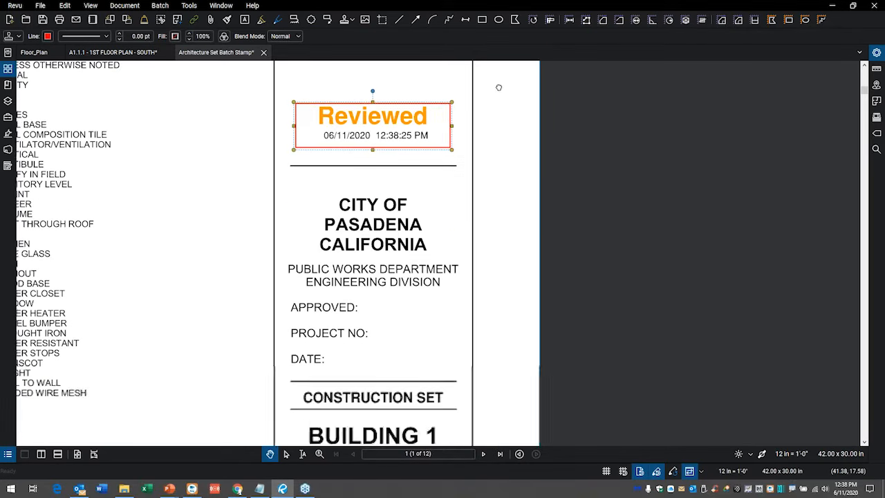
pyautogui.rightClick(388, 111)
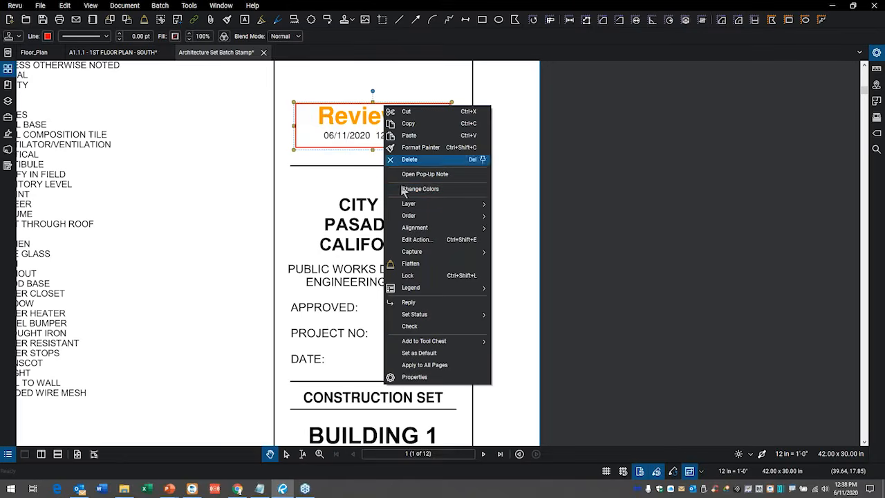
pyautogui.click(425, 366)
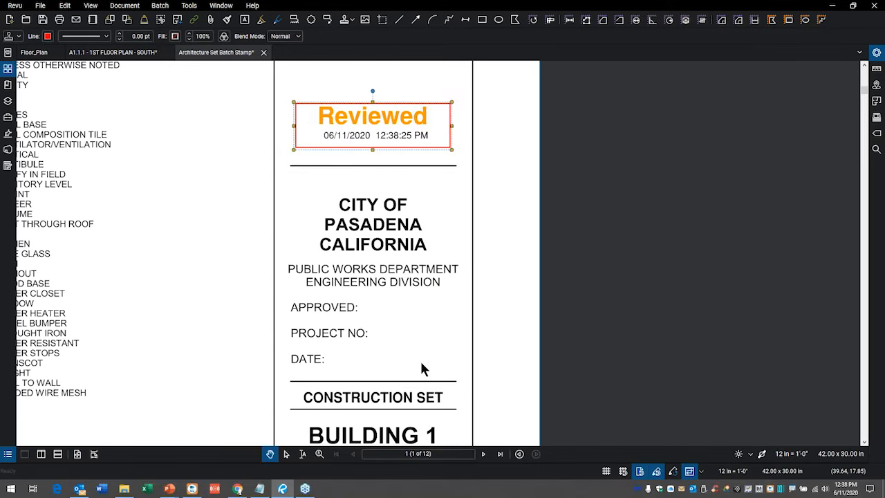
# Check the title block stamps on pages 2 through 6 and close the Architecture Set Batch Stamp document.
pyautogui.click(483, 455)
pyautogui.click(484, 454)
pyautogui.click(483, 454)
pyautogui.click(484, 454)
pyautogui.click(483, 454)
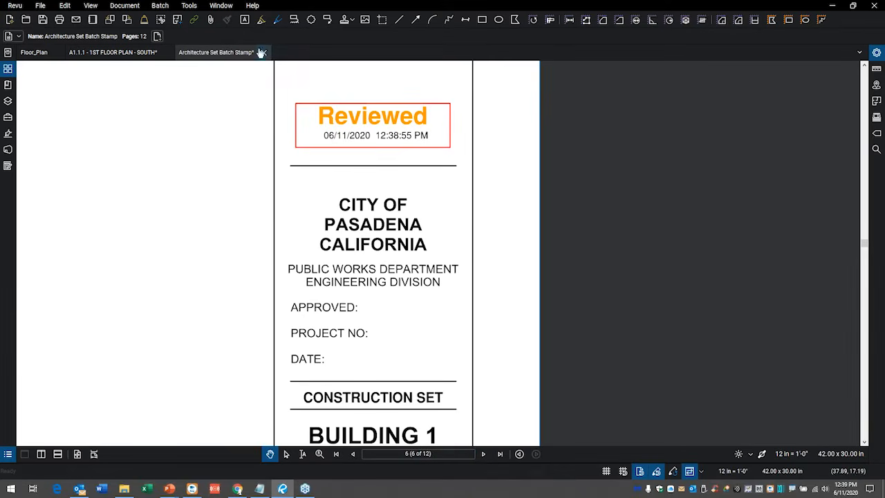
pyautogui.click(264, 53)
pyautogui.click(507, 289)
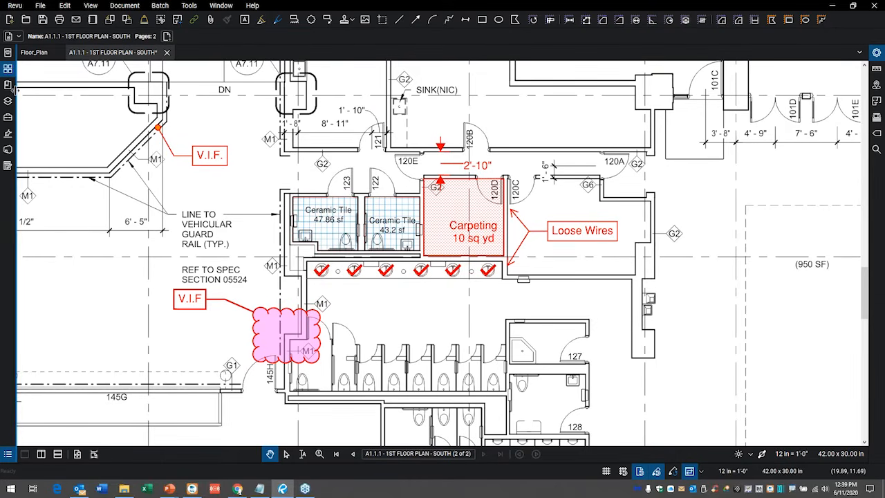
# Open the Tool Chest and bring up the Manage Tool Sets dialog, moving it clear of the callouts.
pyautogui.click(8, 117)
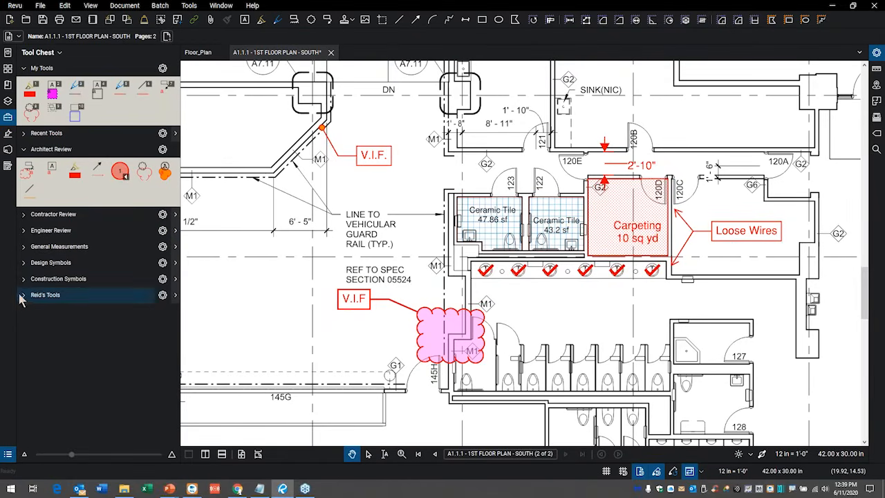
pyautogui.click(61, 54)
pyautogui.click(69, 160)
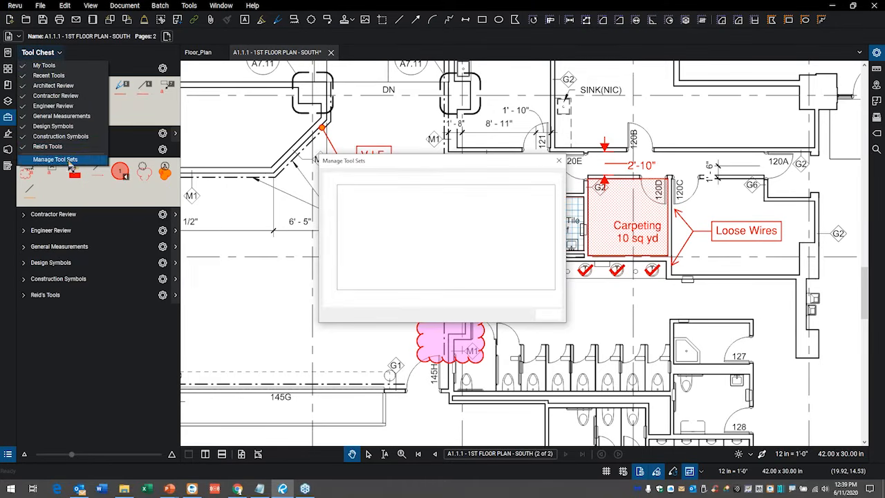
pyautogui.moveTo(438, 156); pyautogui.dragTo(484, 111)
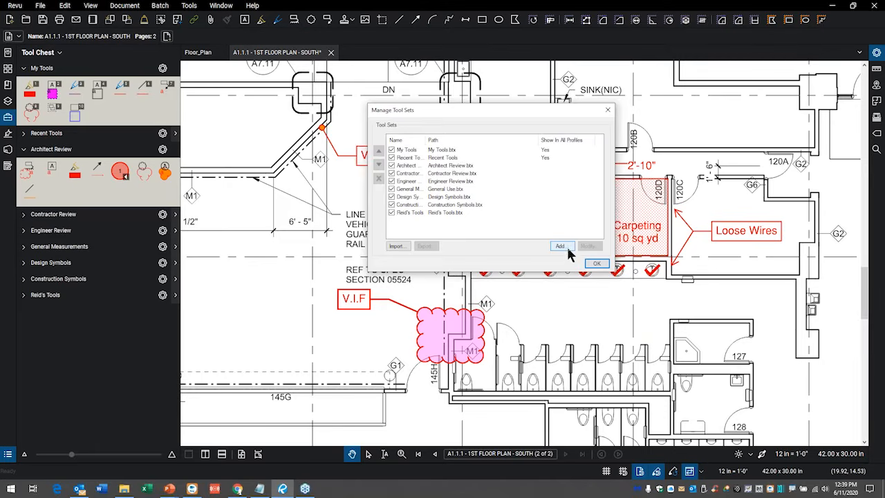
pyautogui.click(561, 247)
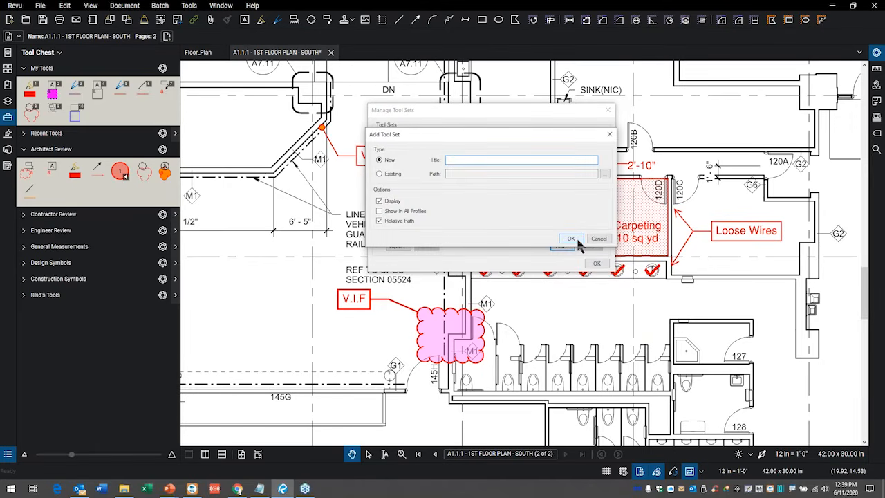
pyautogui.click(577, 239)
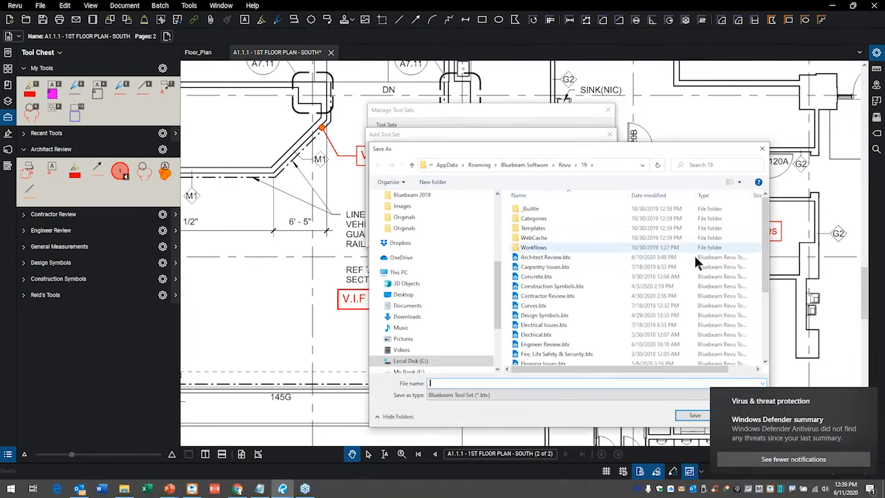
pyautogui.click(764, 150)
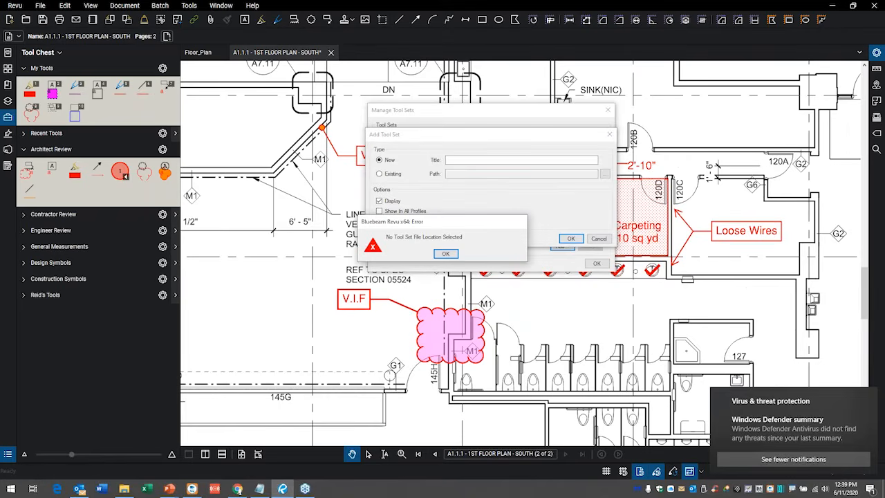
pyautogui.click(870, 399)
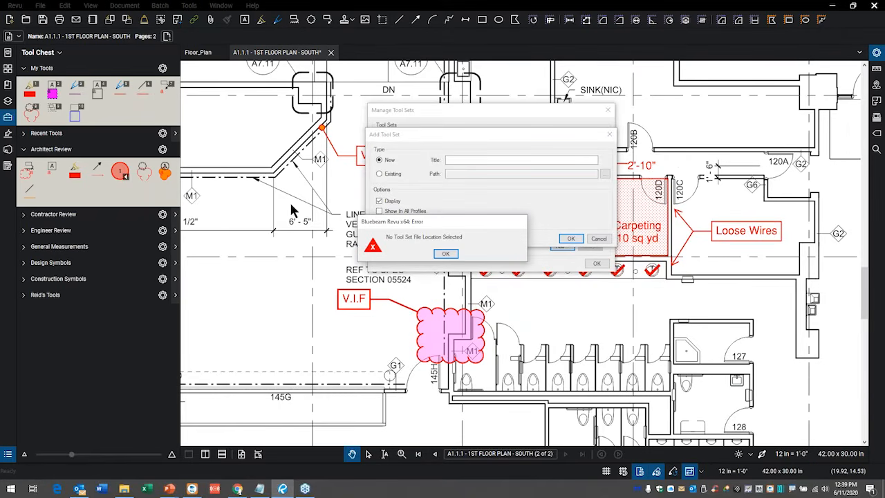
pyautogui.click(446, 254)
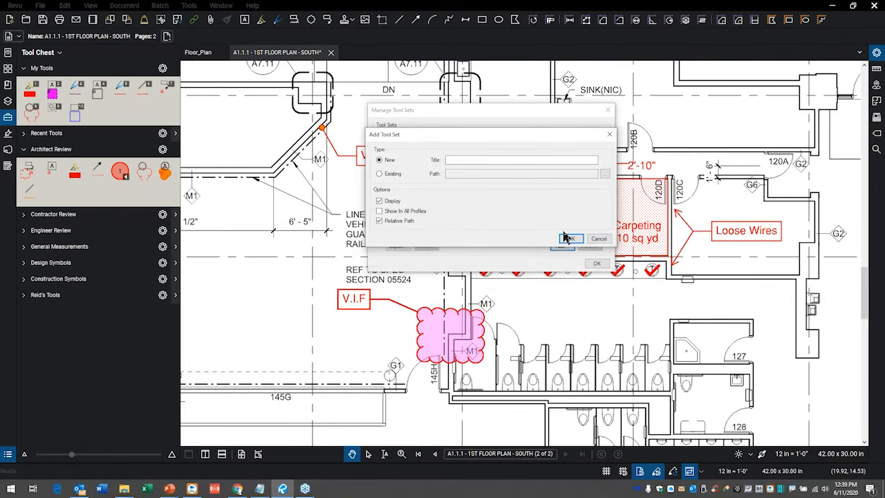
pyautogui.click(598, 239)
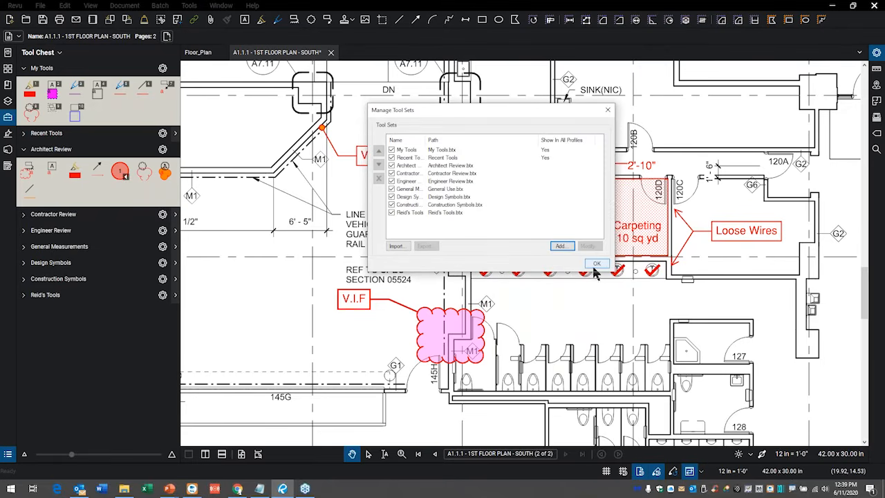
pyautogui.click(607, 110)
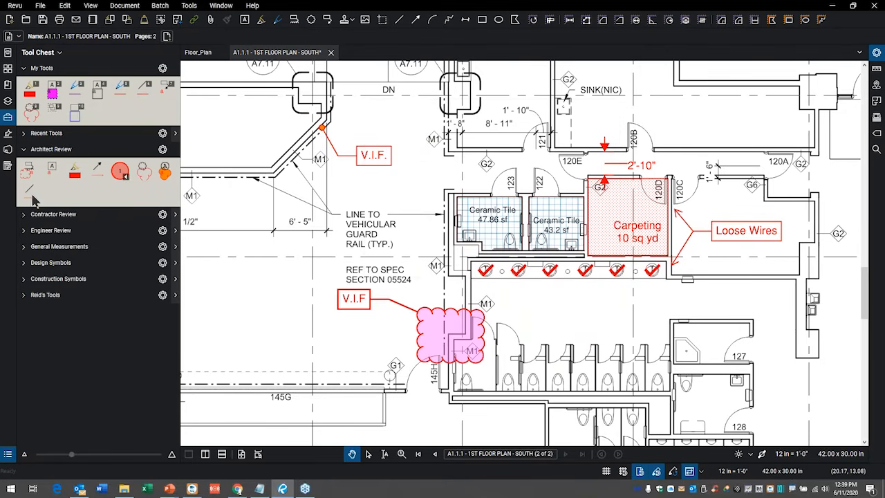
# Expand the personal tool set at the end of the Tool Chest and add the Loose Wires callout to it.
pyautogui.click(23, 296)
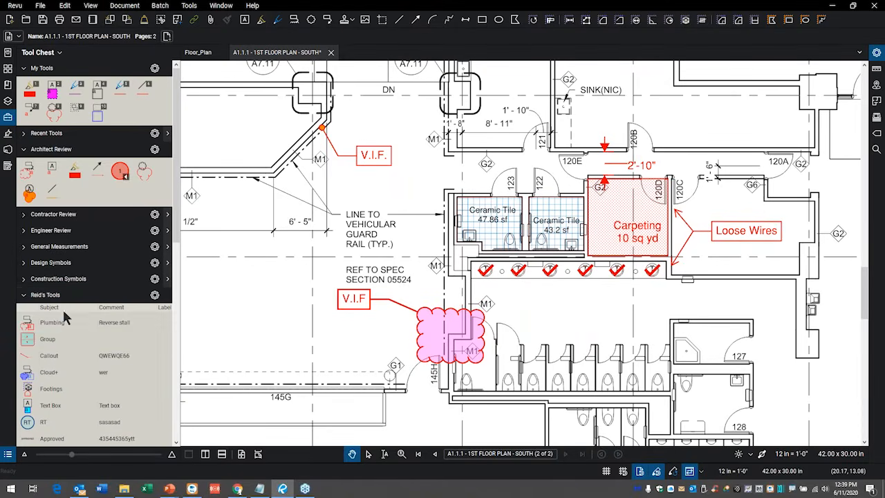
pyautogui.scroll(-5, 88, 355)
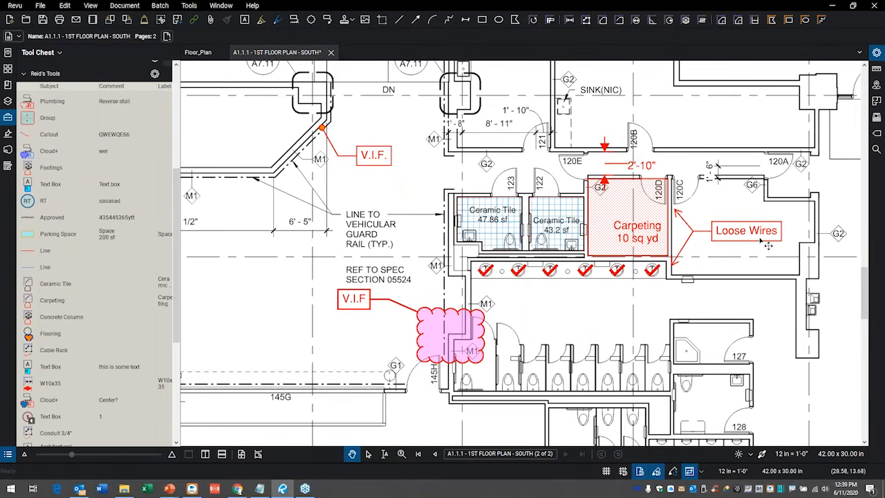
pyautogui.scroll(1, 771, 244)
pyautogui.scroll(3, 771, 244)
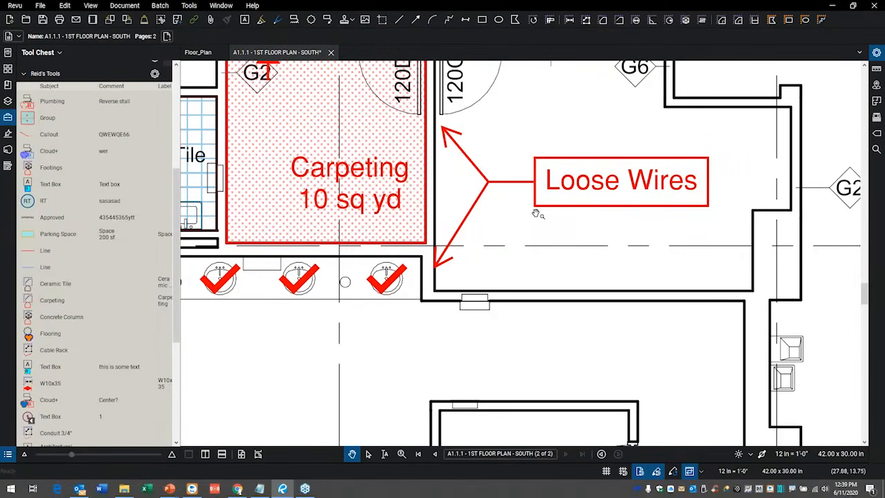
pyautogui.moveTo(534, 219); pyautogui.dragTo(499, 165)
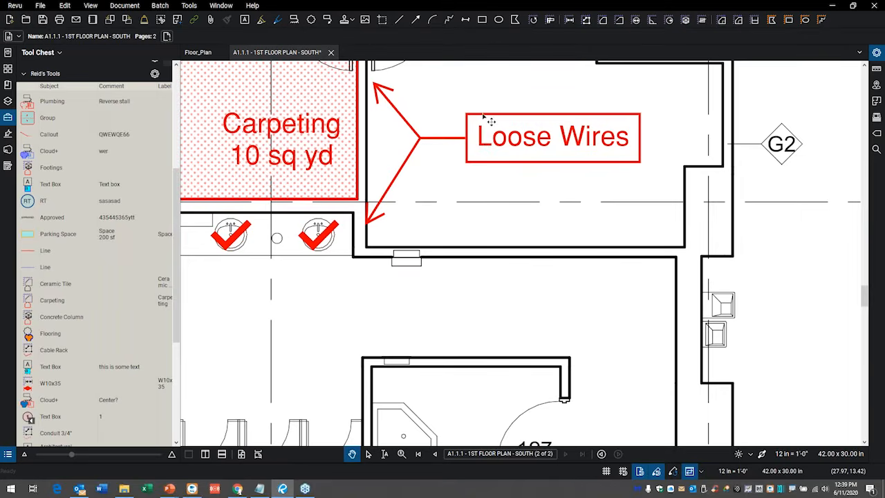
pyautogui.rightClick(483, 114)
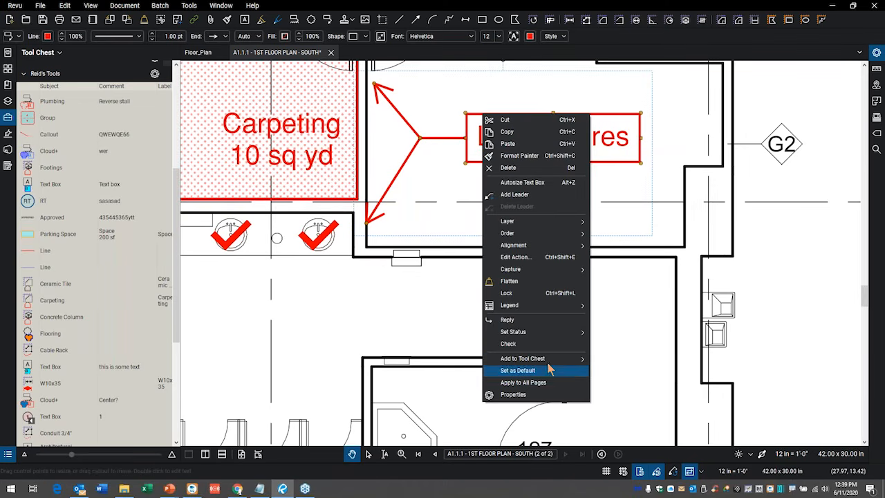
pyautogui.moveTo(550, 362)
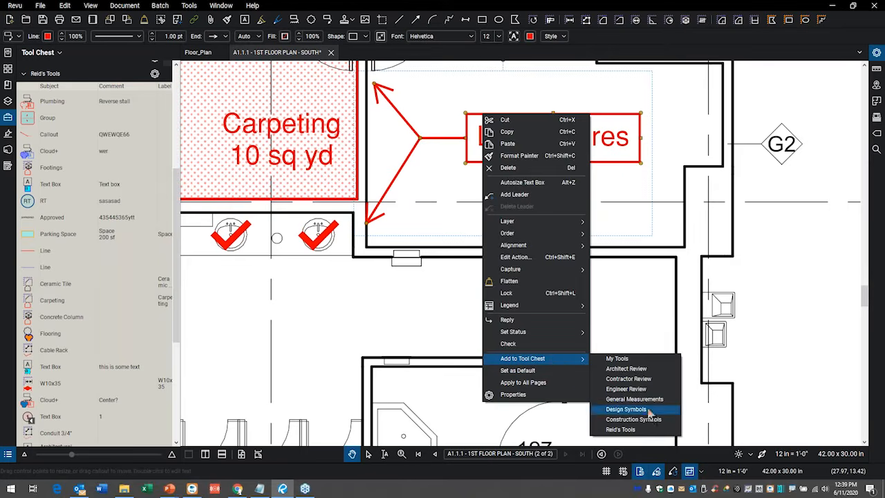
pyautogui.click(620, 429)
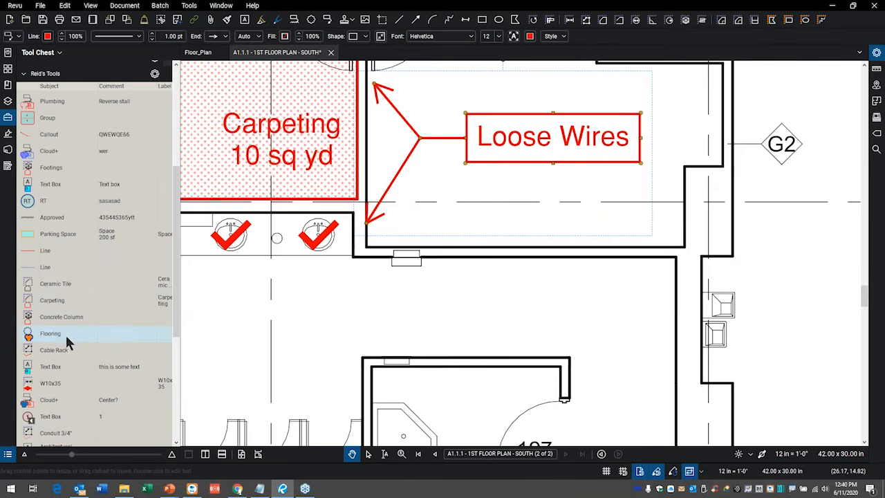
# Place a copy of the saved Loose Wires callout from the personal tool set beside door 127.
pyautogui.scroll(-5, 66, 334)
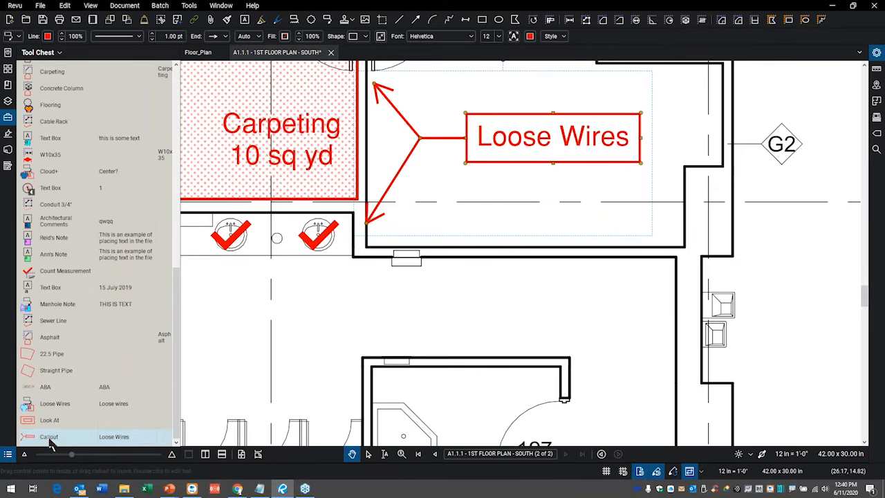
pyautogui.click(56, 437)
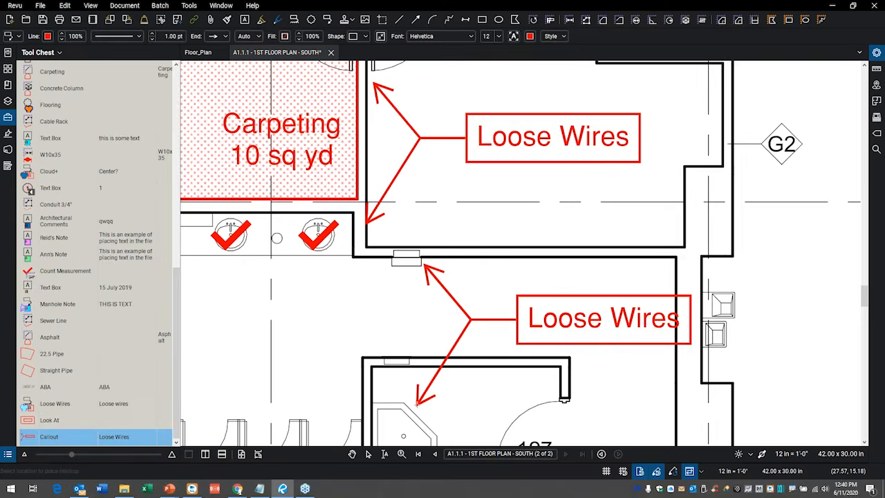
pyautogui.scroll(-2, 420, 405)
pyautogui.moveTo(423, 403)
pyautogui.mouseDown()
pyautogui.moveTo(378, 332)
pyautogui.moveTo(339, 305)
pyautogui.mouseUp()
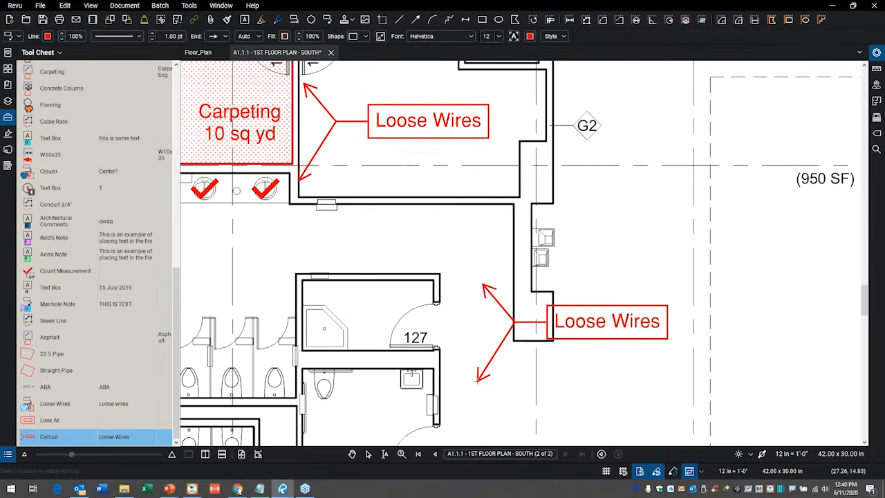
pyautogui.click(448, 386)
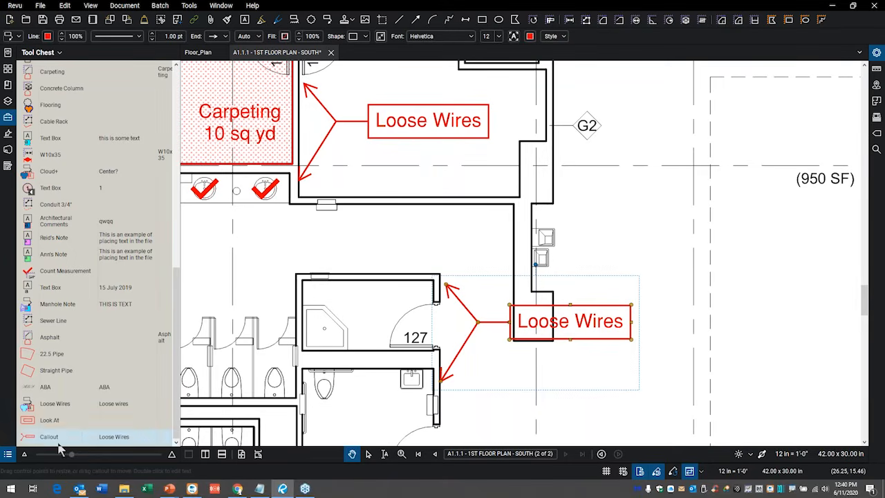
# Display the personal tool set in Symbol view and return it to Detail view.
pyautogui.scroll(5, 126, 184)
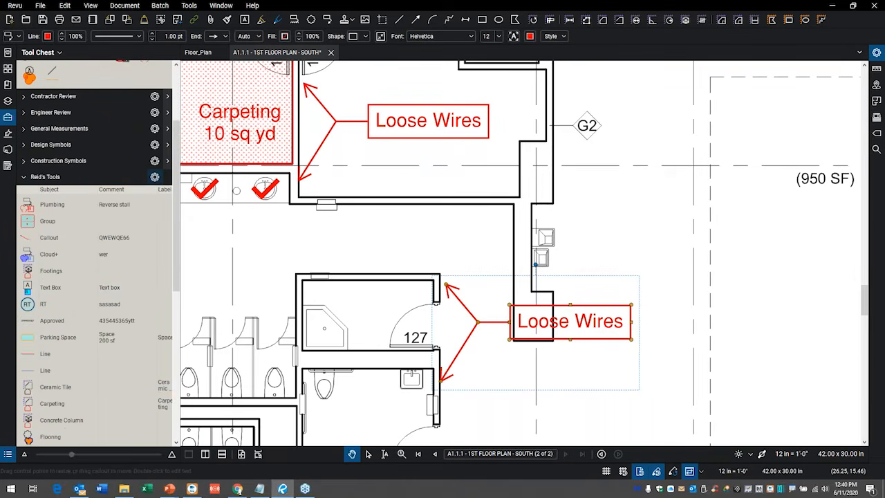
pyautogui.click(155, 177)
pyautogui.click(178, 197)
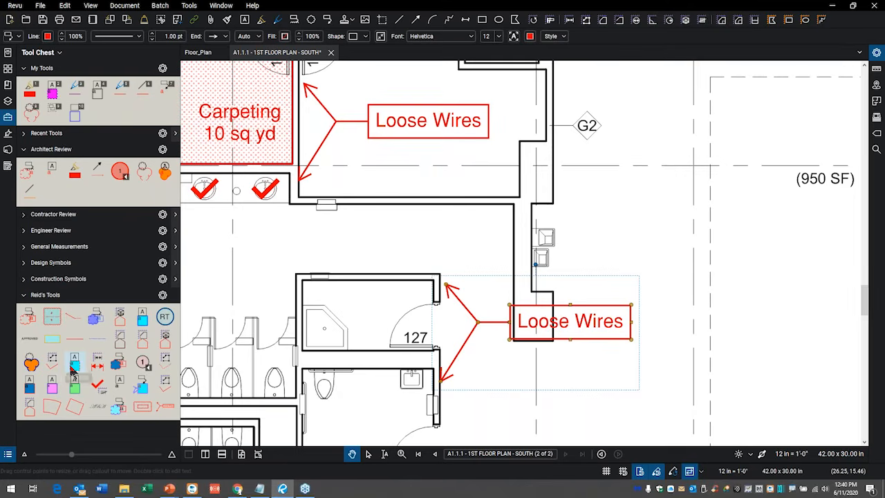
pyautogui.click(163, 296)
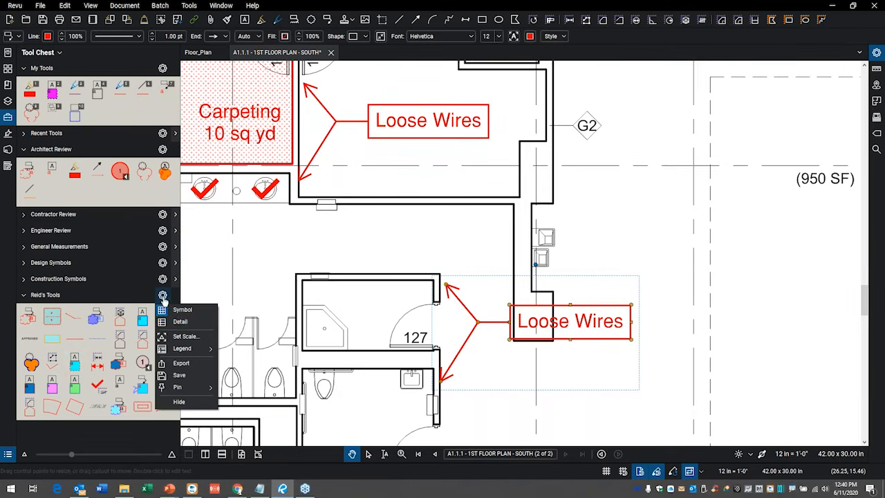
pyautogui.click(188, 328)
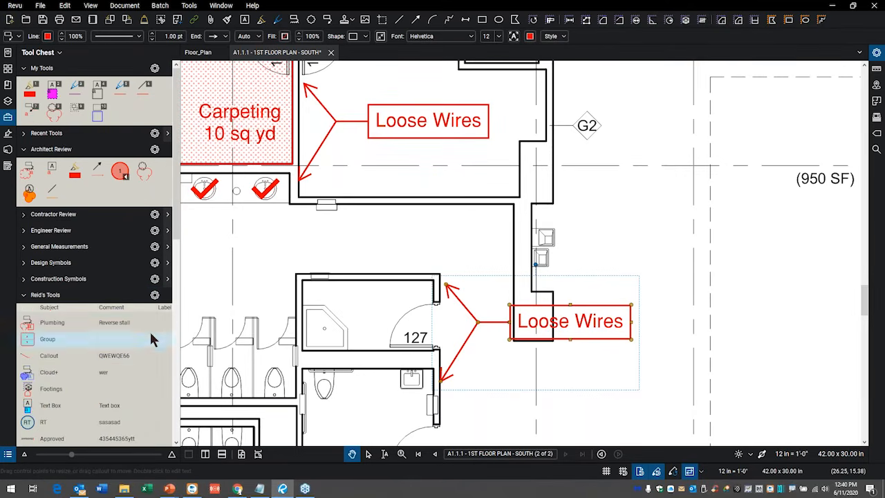
# Widen the Tool Chest and slightly enlarge its tool symbols.
pyautogui.moveTo(181, 311); pyautogui.dragTo(214, 312)
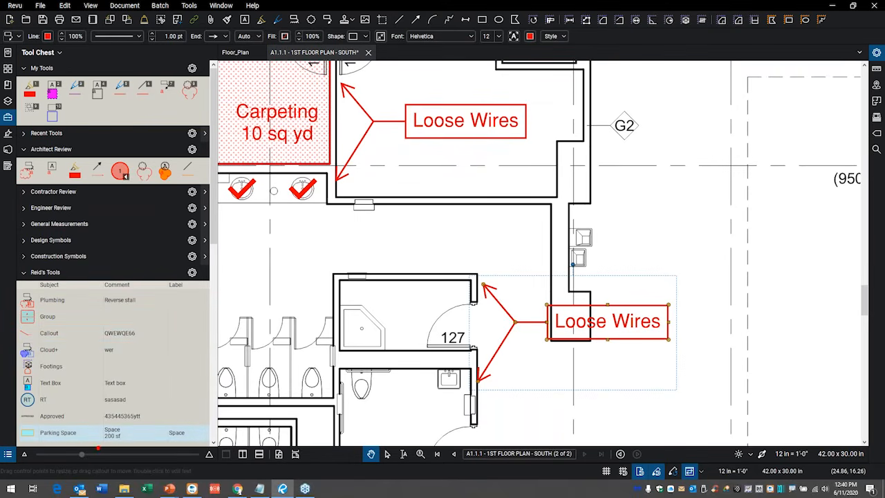
pyautogui.moveTo(90, 443)
pyautogui.mouseDown()
pyautogui.moveTo(9, 451)
pyautogui.moveTo(269, 460)
pyautogui.moveTo(99, 430)
pyautogui.moveTo(101, 450)
pyautogui.moveTo(117, 451)
pyautogui.moveTo(83, 450)
pyautogui.moveTo(91, 454)
pyautogui.mouseUp()
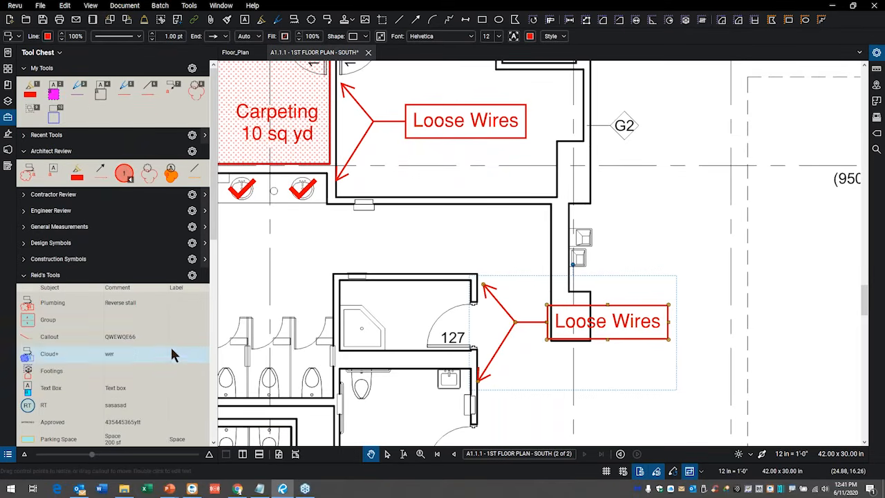
# Switch the saved Loose Wires callout in the personal tool set to properties mode, reusing only its formatting.
pyautogui.scroll(-5, 173, 339)
pyautogui.scroll(-3, 172, 350)
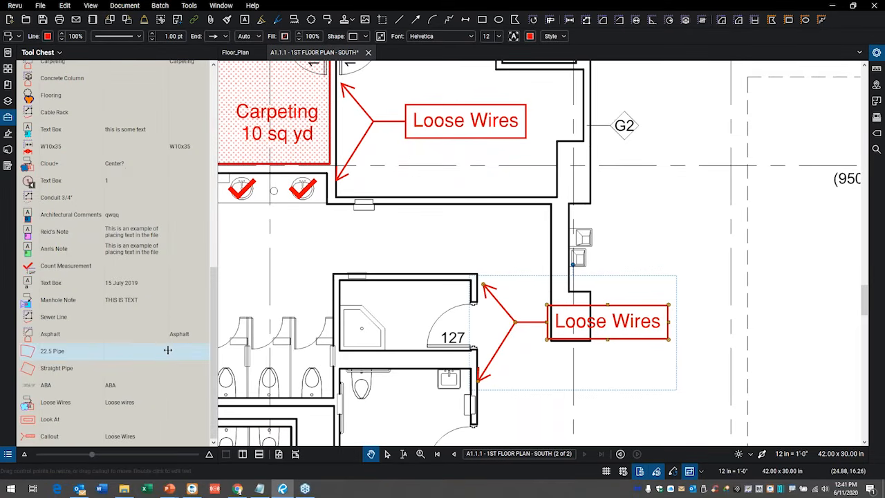
pyautogui.click(25, 438)
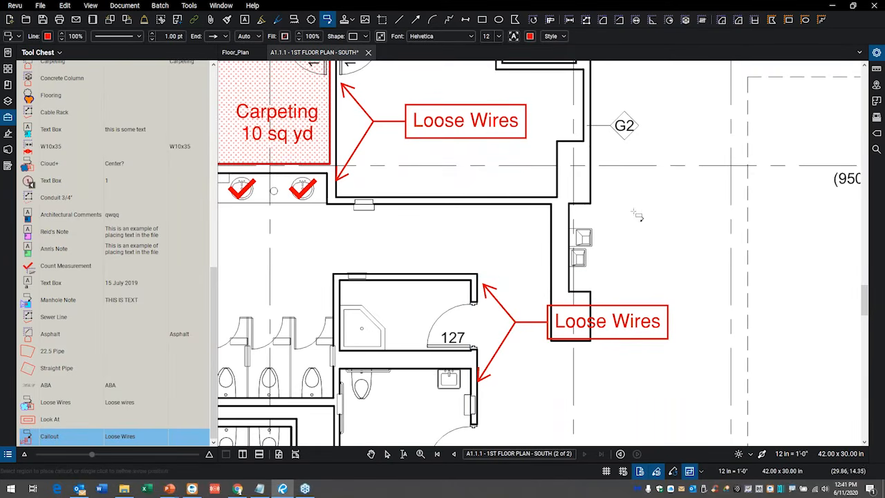
# Draw a callout reading "ewerewr" pointing at the wall corner below marker G2 and autosize its text box.
pyautogui.click(596, 179)
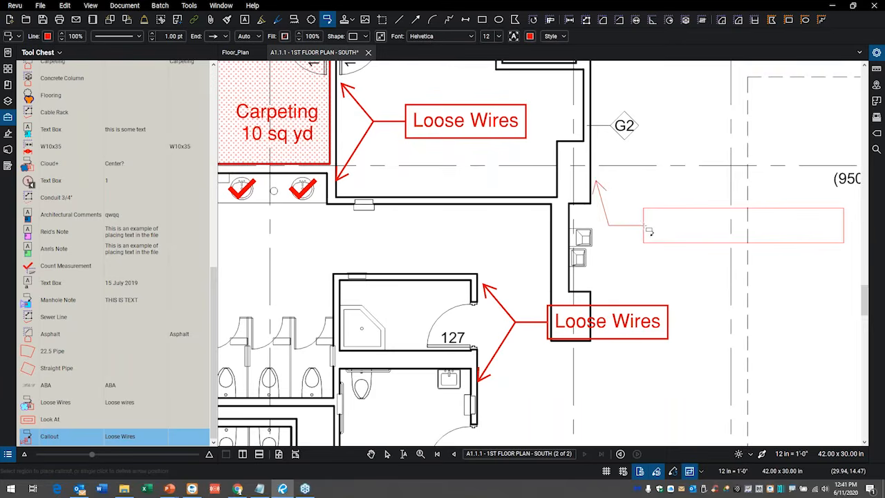
pyautogui.click(657, 224)
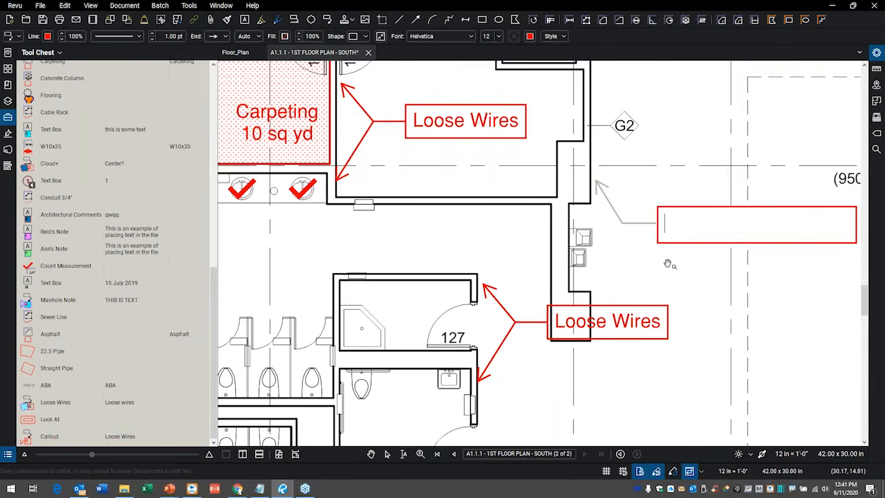
pyautogui.write('ewerewr')
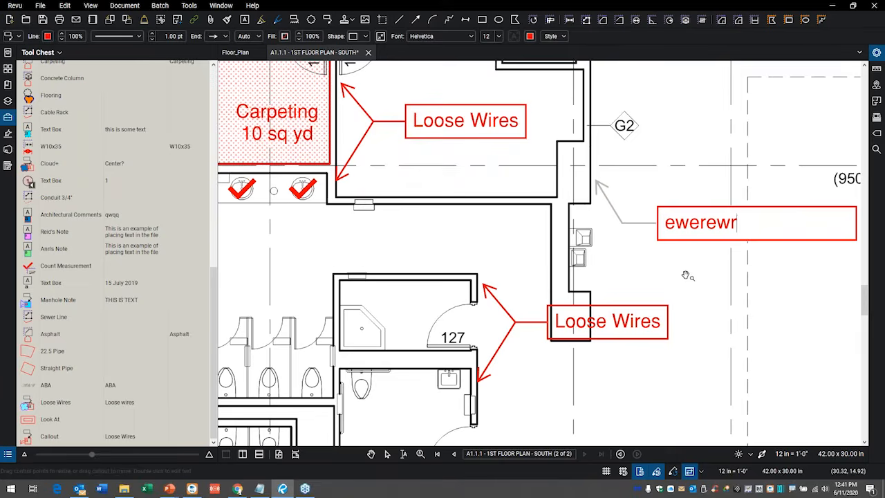
pyautogui.click(686, 276)
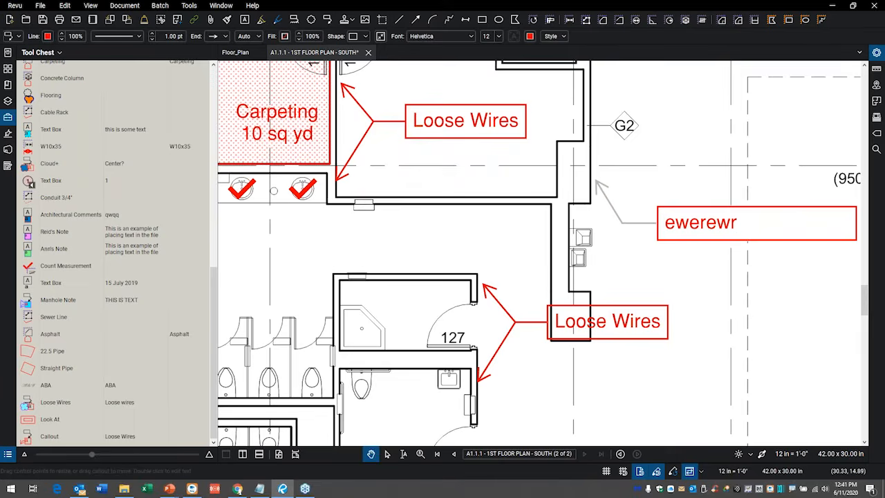
pyautogui.click(716, 239)
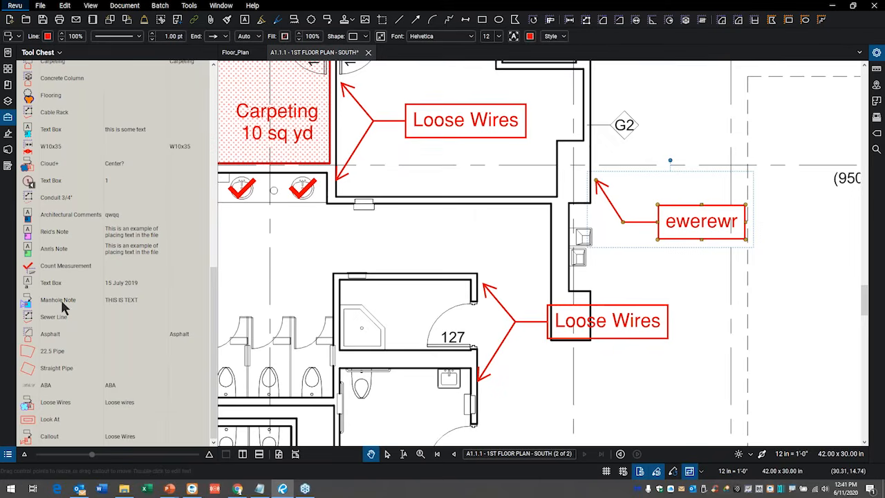
# Switch the saved Loose Wires callout in the personal tool set back to drawing mode without placing a copy.
pyautogui.click(28, 440)
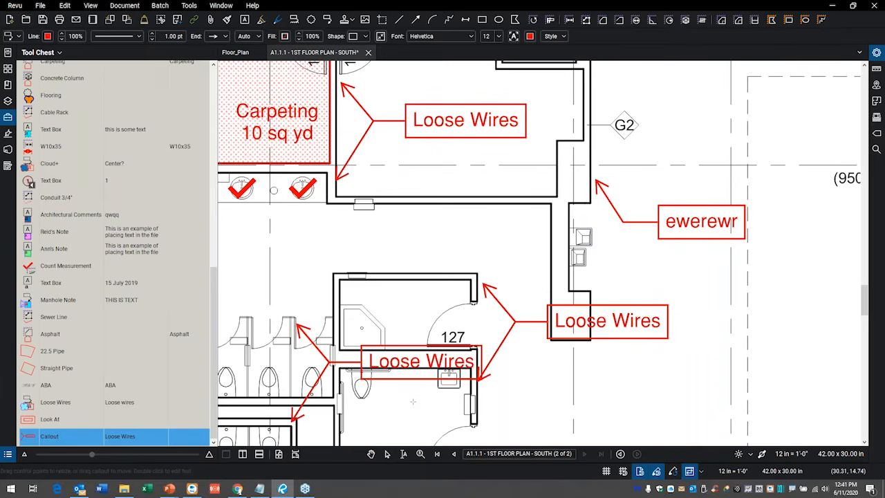
pyautogui.press('Escape')
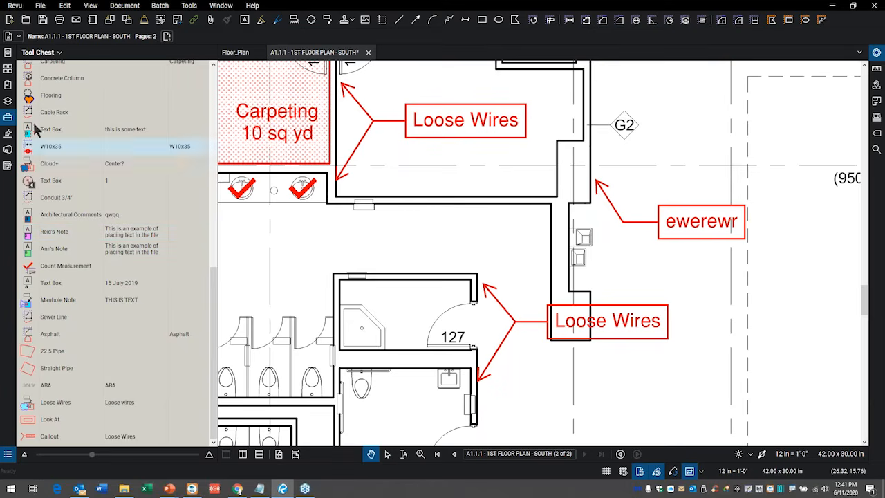
# Open the tool set manager, check which sets show in all profiles, and review the personal tool set's modification settings.
pyautogui.click(60, 53)
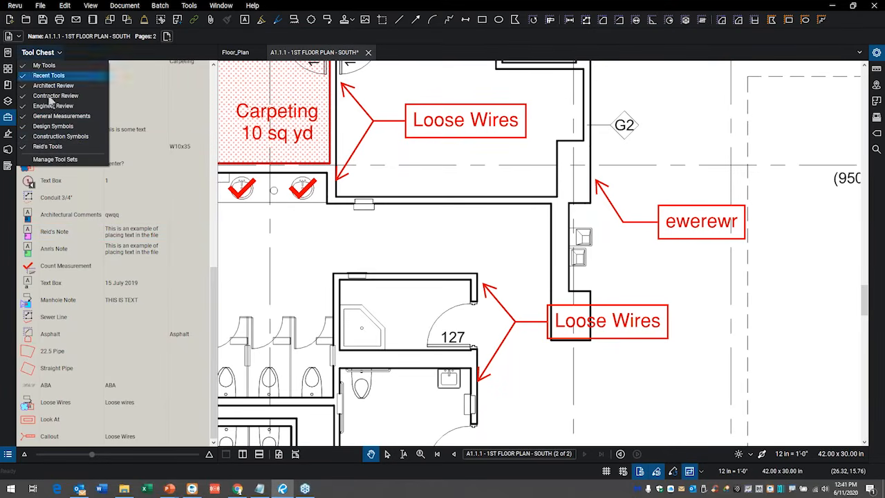
pyautogui.click(52, 160)
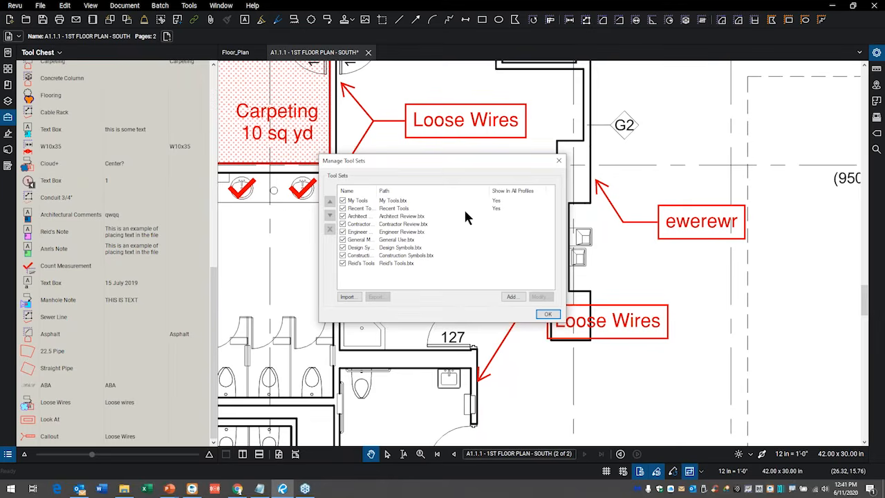
pyautogui.moveTo(445, 166); pyautogui.dragTo(512, 152)
pyautogui.click(437, 250)
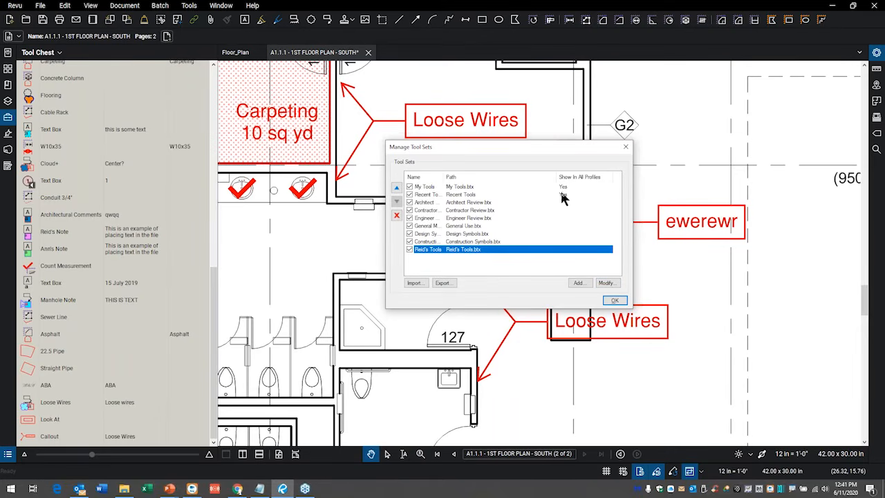
pyautogui.moveTo(596, 164)
pyautogui.mouseDown()
pyautogui.moveTo(495, 155)
pyautogui.moveTo(592, 209)
pyautogui.moveTo(501, 142)
pyautogui.moveTo(431, 172)
pyautogui.mouseUp()
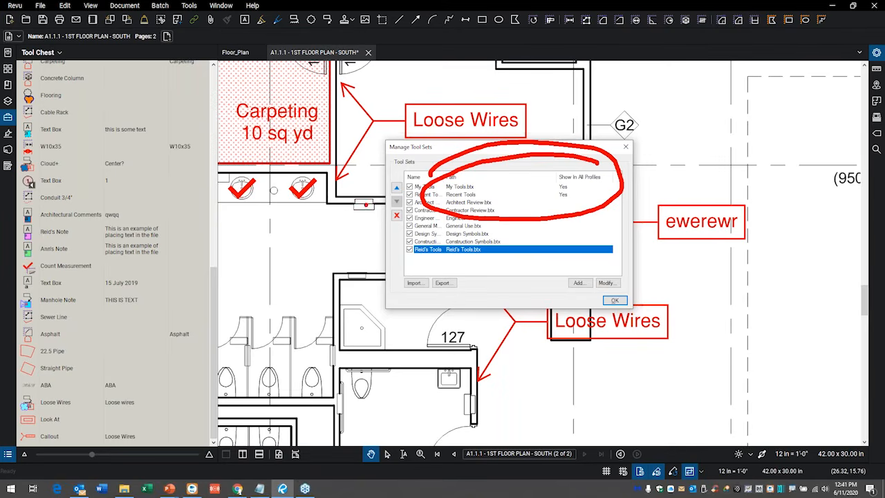
pyautogui.press('Escape')
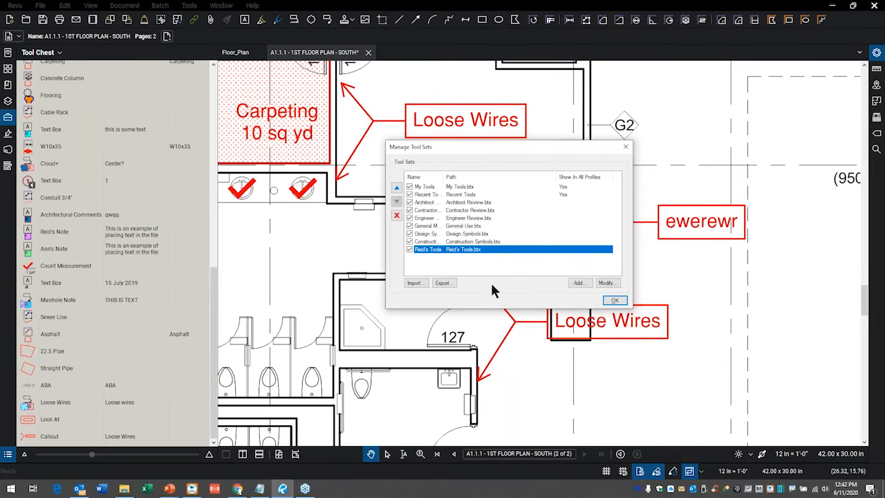
pyautogui.click(608, 283)
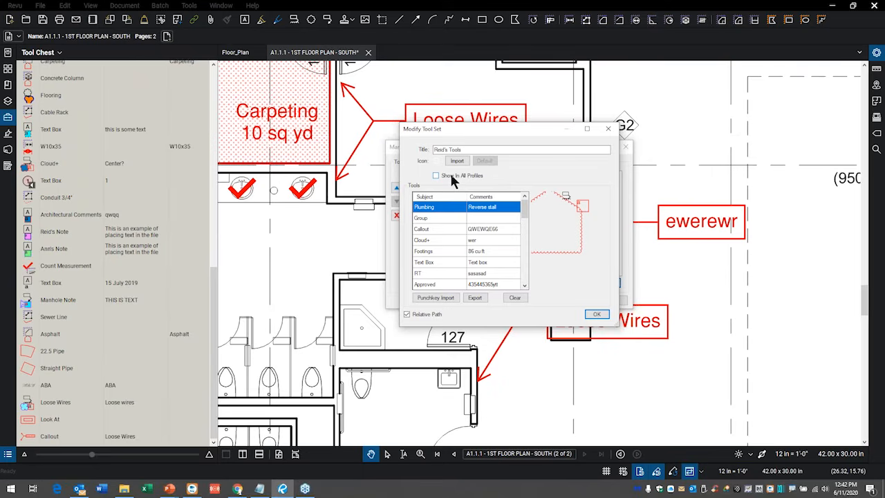
pyautogui.click(596, 315)
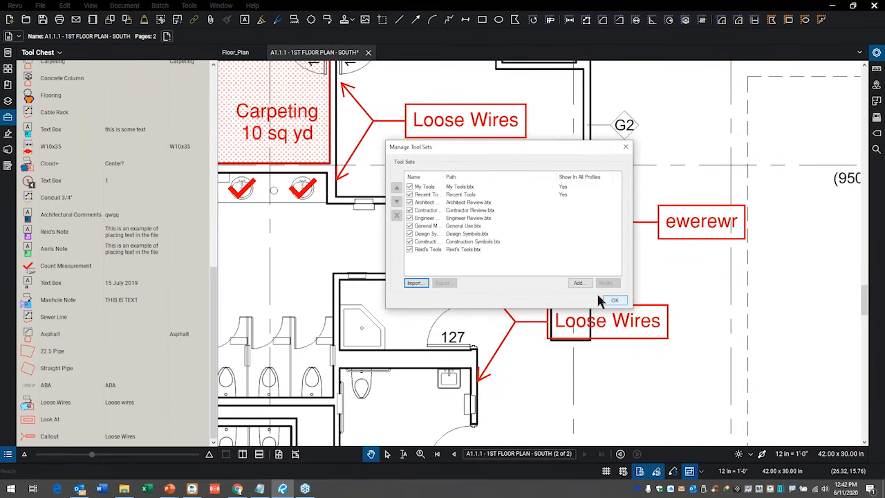
# Select the My Tools set in the manager, close the manager, and view the My Tools set in the Tool Chest.
pyautogui.click(436, 187)
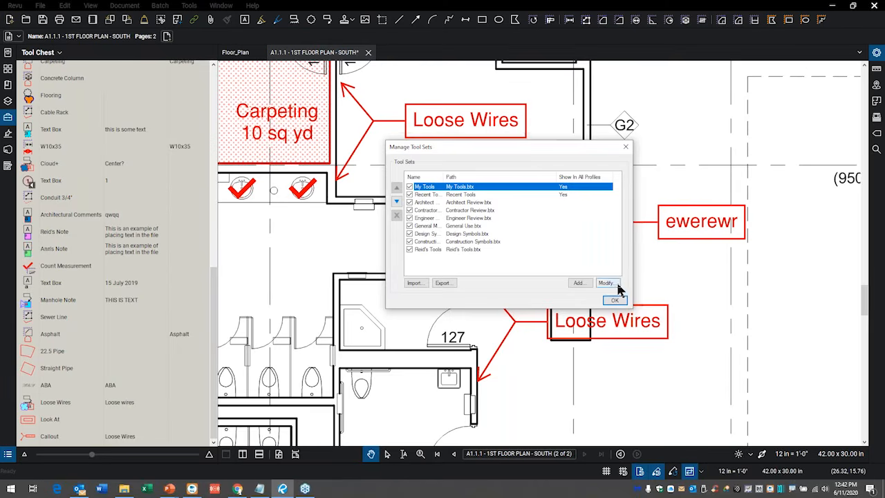
pyautogui.click(627, 148)
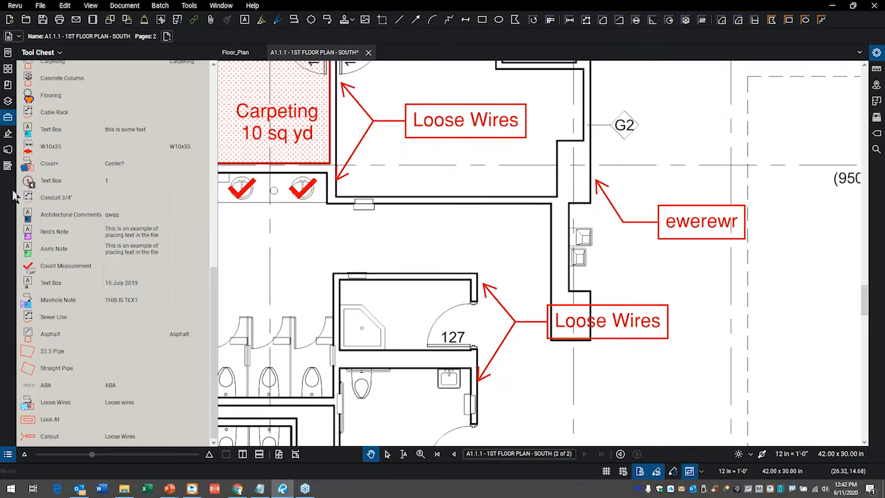
pyautogui.scroll(10, 63, 83)
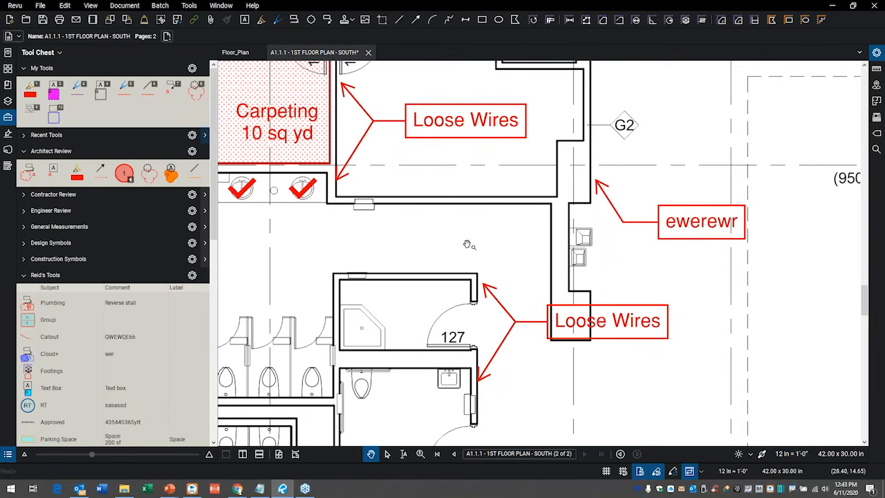
# Using the numbered My Tools markups, highlight a wavy path toward the "ewerewr" callout and draw a cloud around the lower Loose Wires callout.
pyautogui.moveTo(465, 235); pyautogui.dragTo(466, 236)
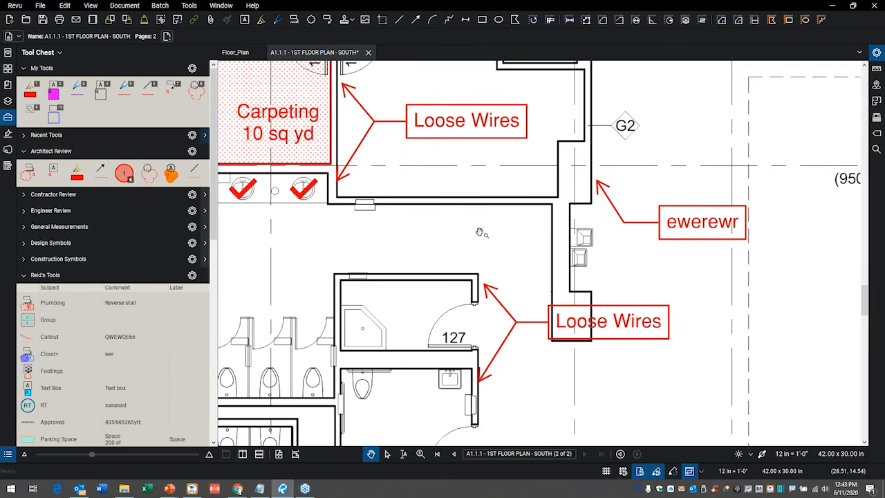
pyautogui.press('1')
pyautogui.click(445, 234)
pyautogui.moveTo(460, 235)
pyautogui.mouseDown()
pyautogui.moveTo(646, 206)
pyautogui.moveTo(712, 215)
pyautogui.mouseUp()
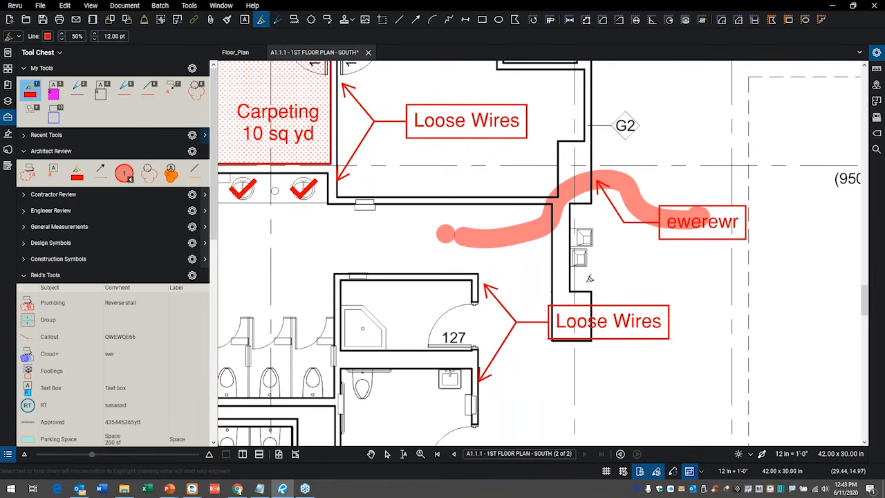
pyautogui.press('8')
pyautogui.moveTo(527, 278); pyautogui.dragTo(669, 374)
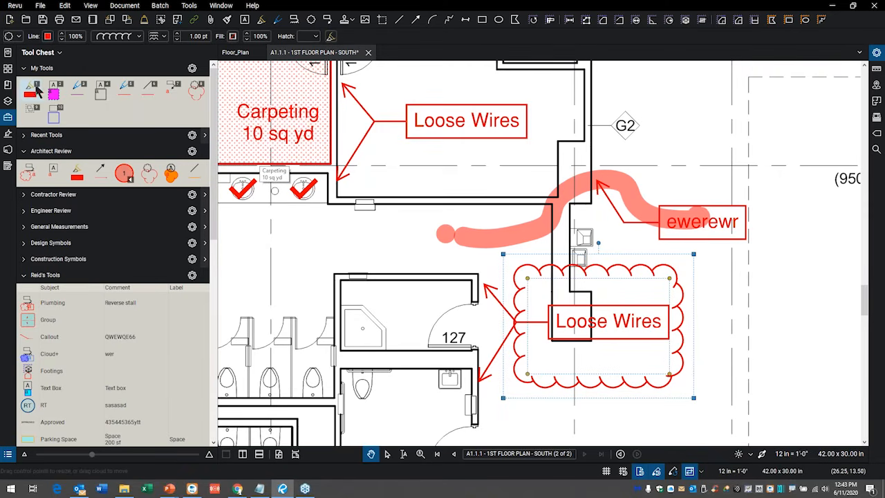
# Move the cloud tool to the first position in the My Tools set.
pyautogui.click(195, 90)
pyautogui.moveTo(125, 92); pyautogui.dragTo(30, 91)
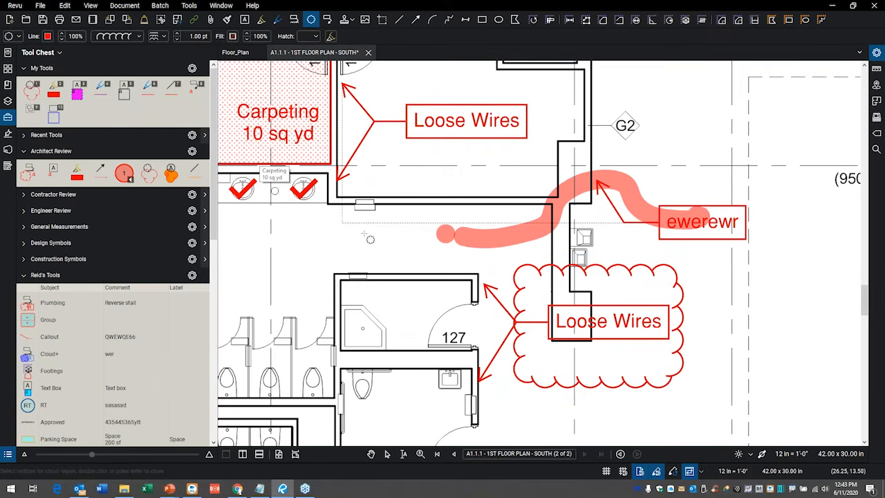
# Using the renumbered My Tools, draw a cloud above the toilet stalls and highlight a diagonal path across room 127.
pyautogui.scroll(-2, 370, 239)
pyautogui.scroll(-3, 415, 208)
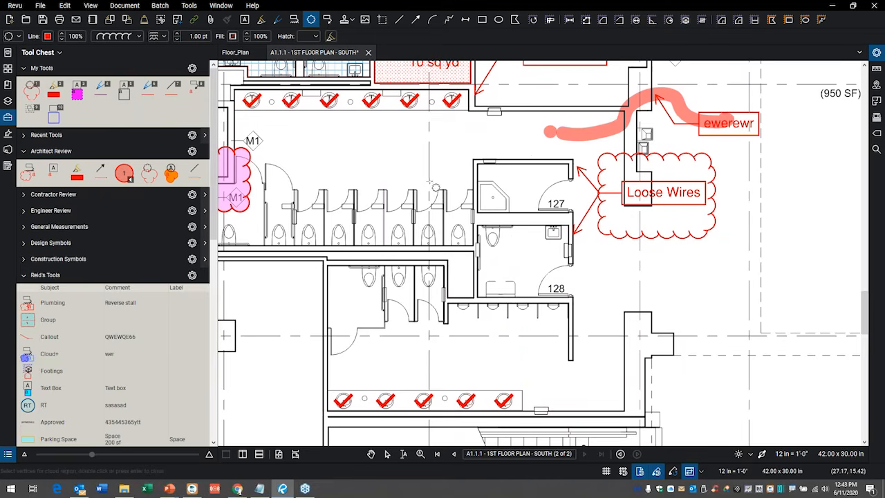
pyautogui.press('1')
pyautogui.moveTo(348, 136); pyautogui.dragTo(437, 199)
pyautogui.press('2')
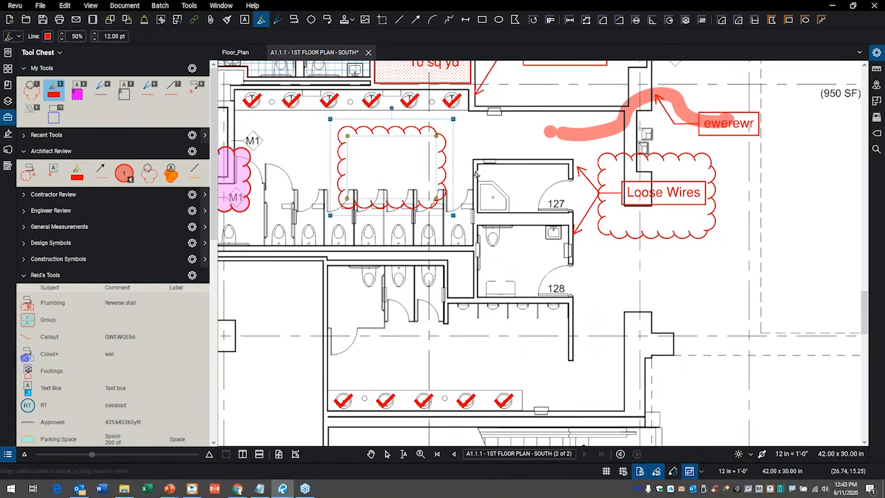
pyautogui.moveTo(491, 125)
pyautogui.mouseDown()
pyautogui.moveTo(560, 173)
pyautogui.moveTo(602, 238)
pyautogui.moveTo(625, 249)
pyautogui.mouseUp()
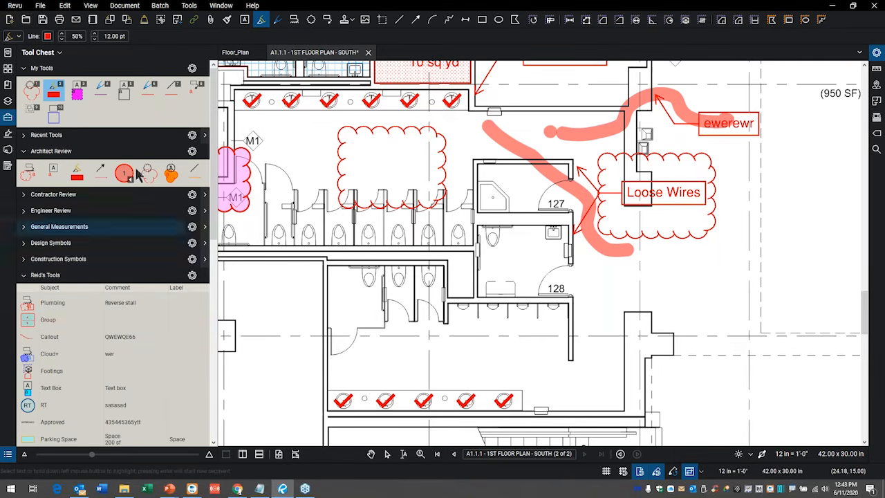
# Copy the RT markup from the personal tool set into My Tools and hide the Tool Chest.
pyautogui.moveTo(45, 408); pyautogui.dragTo(77, 113)
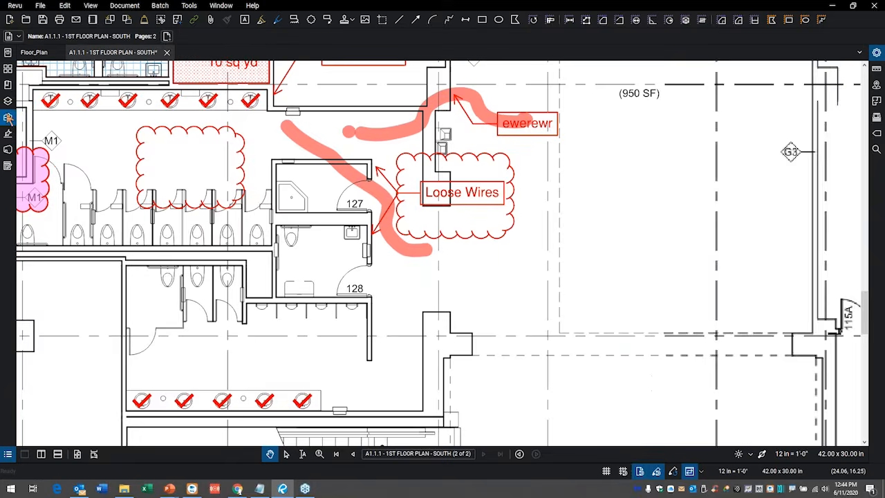
pyautogui.click(9, 117)
pyautogui.scroll(-3, 415, 214)
pyautogui.moveTo(400, 331)
pyautogui.mouseDown()
pyautogui.moveTo(502, 189)
pyautogui.moveTo(561, 247)
pyautogui.mouseUp()
pyautogui.scroll(2, 445, 225)
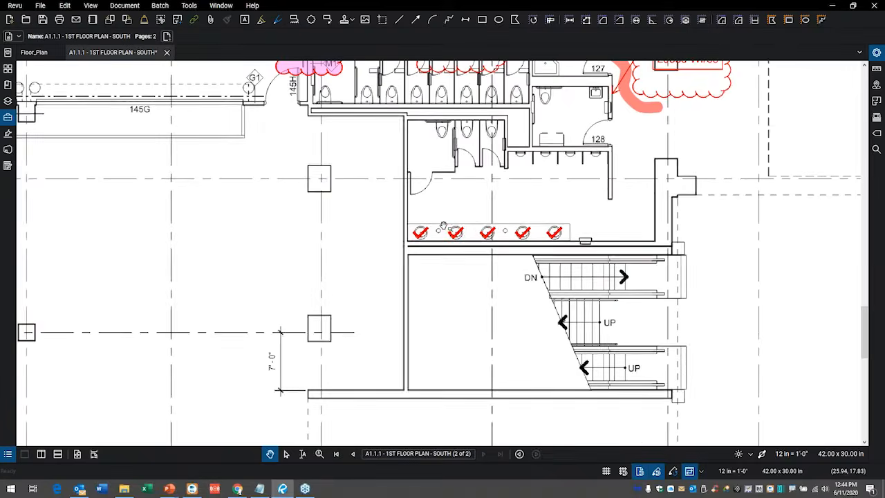
pyautogui.moveTo(458, 233)
pyautogui.mouseDown()
pyautogui.moveTo(460, 256)
pyautogui.moveTo(487, 250)
pyautogui.moveTo(475, 266)
pyautogui.mouseUp()
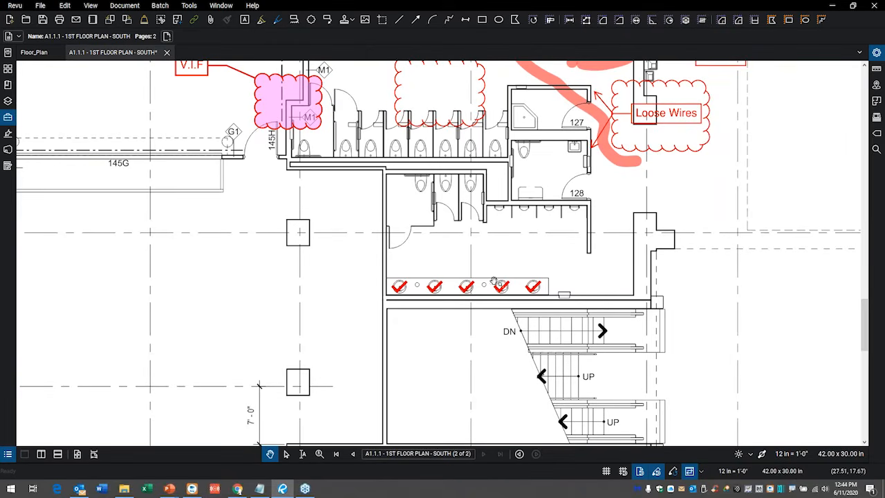
# Delete the diagonal highlight across room 127 and the cloud around the lower Loose Wires callout.
pyautogui.click(627, 166)
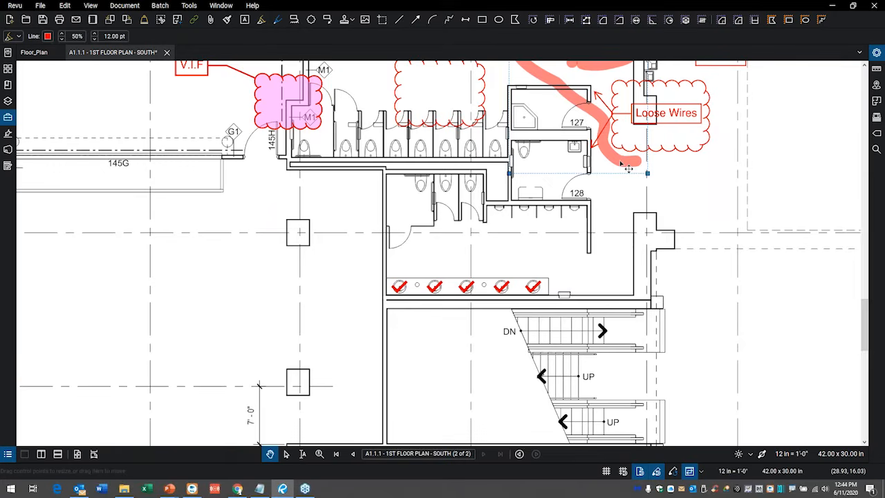
pyautogui.press('Delete')
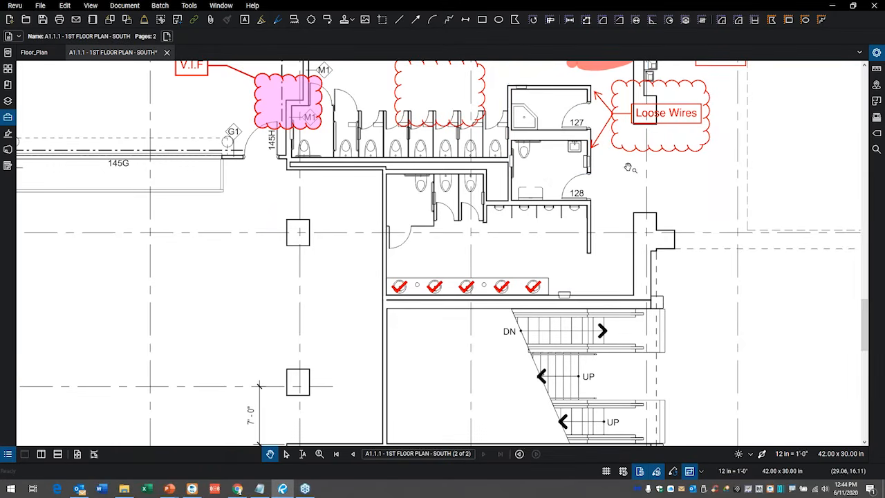
pyautogui.click(697, 156)
pyautogui.press('Delete')
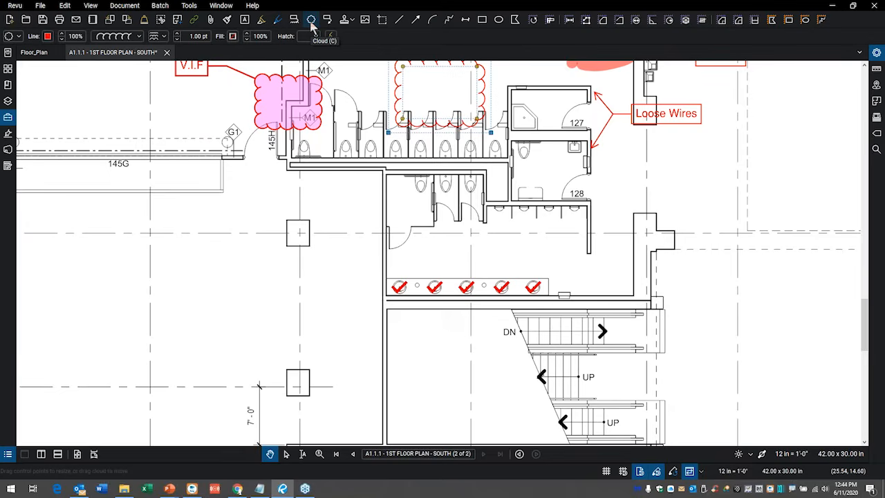
# Draw a large cloud around the restroom block below room 128 and a narrow cloud inside it above the row of sinks.
pyautogui.press('c')
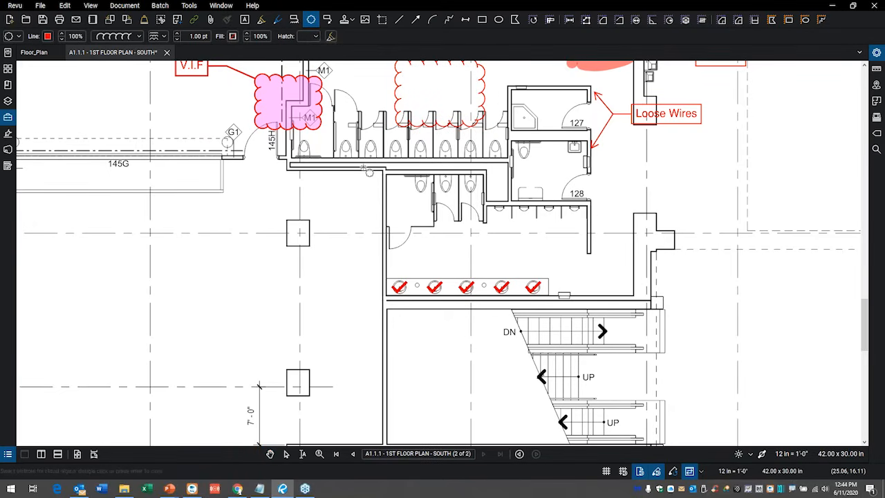
pyautogui.moveTo(363, 167); pyautogui.dragTo(657, 317)
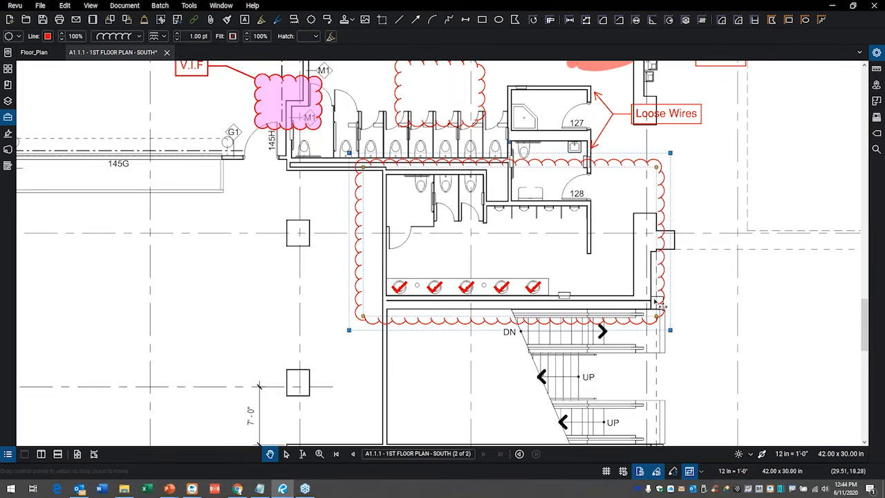
pyautogui.click(311, 19)
pyautogui.moveTo(393, 224); pyautogui.dragTo(612, 263)
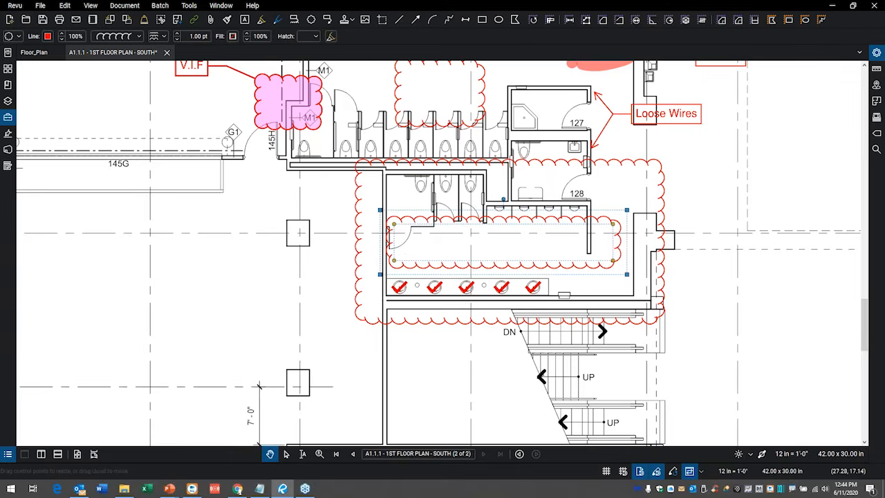
# Invert the arcs of the narrow inner cloud in its properties and hide the properties.
pyautogui.click(876, 54)
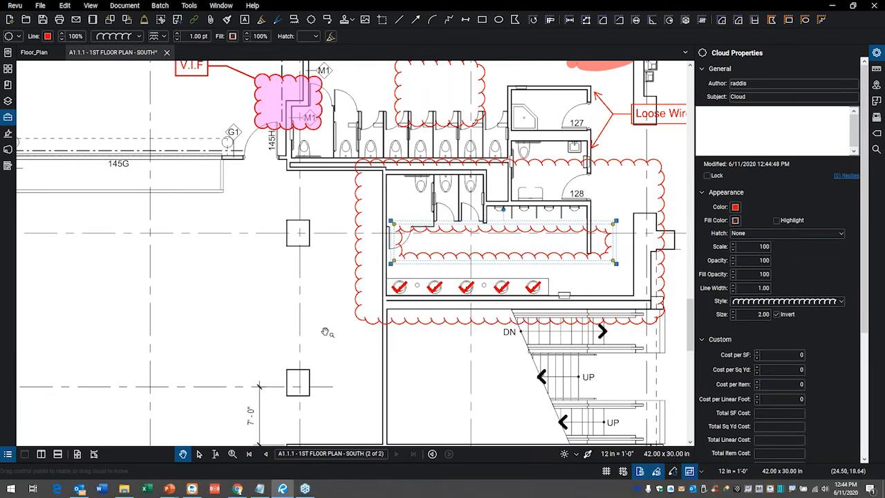
pyautogui.click(283, 291)
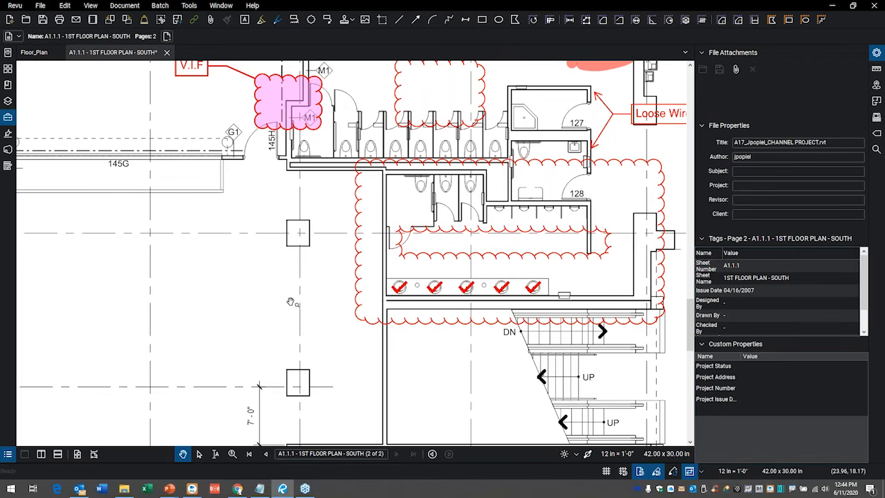
pyautogui.click(876, 54)
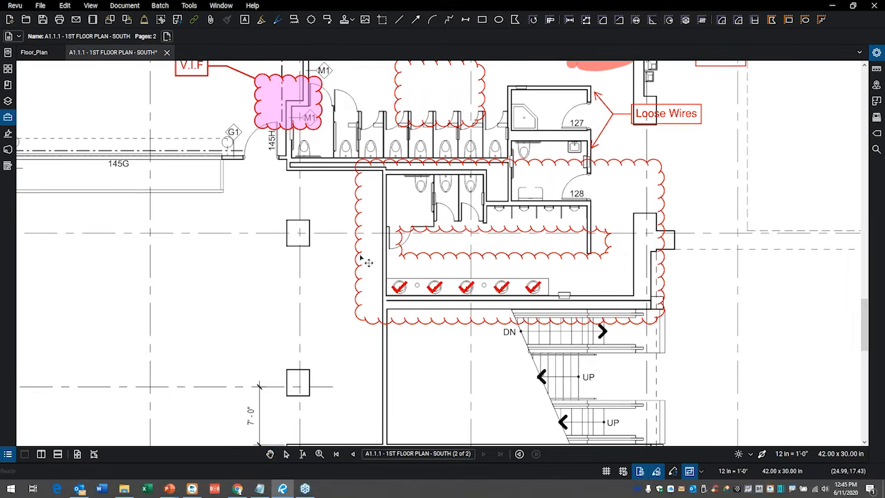
# Fill the large outer cloud with blue at 40% fill opacity.
pyautogui.click(365, 259)
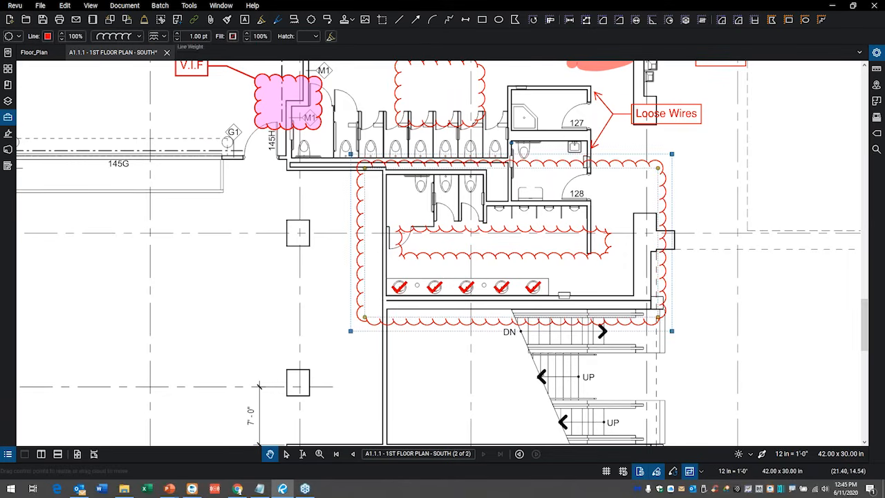
pyautogui.click(233, 36)
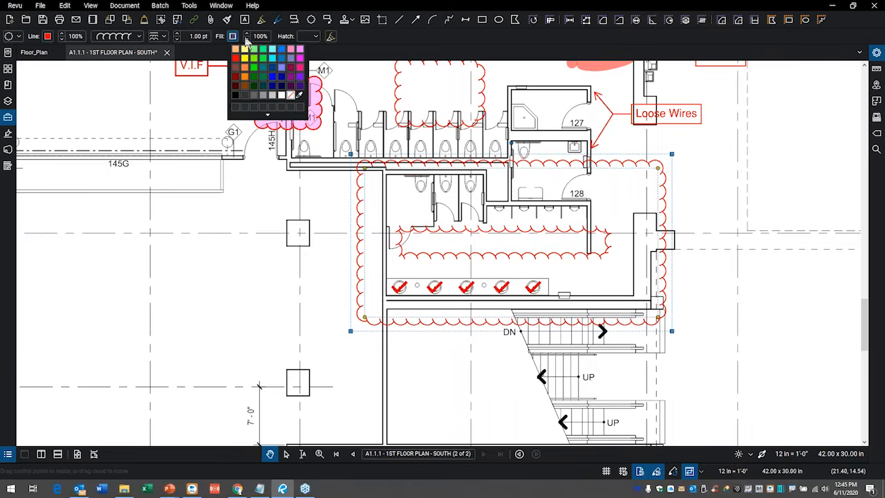
pyautogui.click(283, 52)
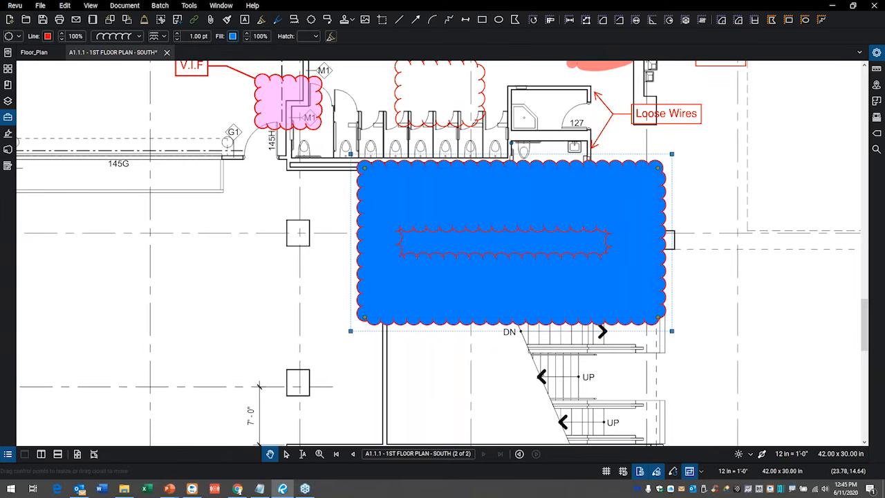
pyautogui.click(247, 39)
pyautogui.click(247, 39)
pyautogui.click(247, 39)
pyautogui.click(247, 39)
pyautogui.click(247, 39)
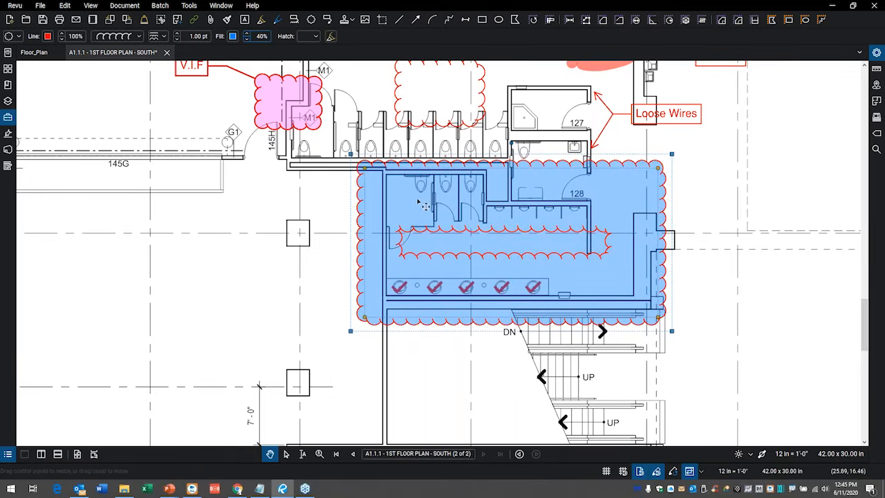
# Fill the narrow inner cloud with white at 80% fill opacity.
pyautogui.click(421, 258)
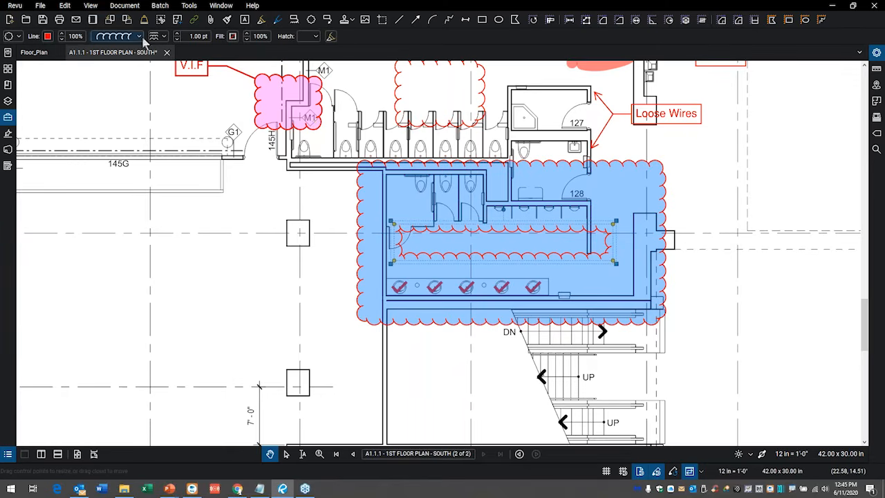
pyautogui.click(233, 36)
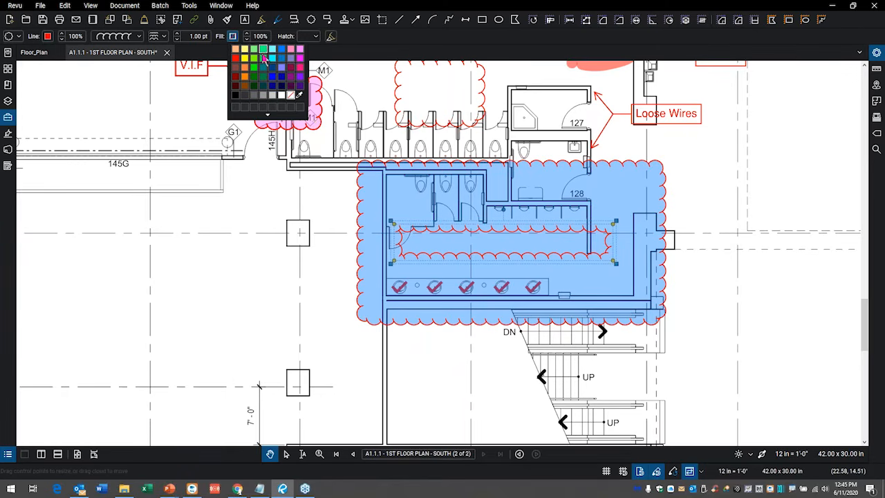
pyautogui.click(283, 97)
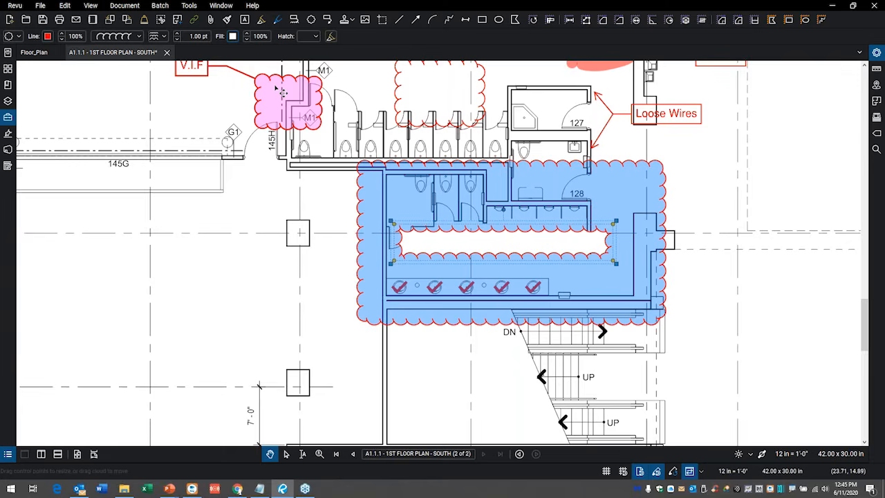
pyautogui.click(246, 39)
pyautogui.click(243, 303)
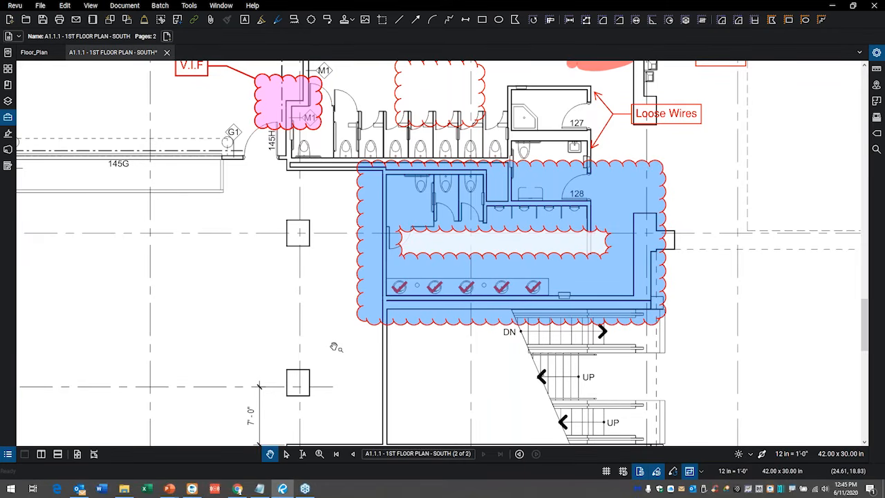
# Select the blue outer cloud and the white inner cloud together and group them.
pyautogui.press('v')
pyautogui.moveTo(325, 350); pyautogui.dragTo(704, 157)
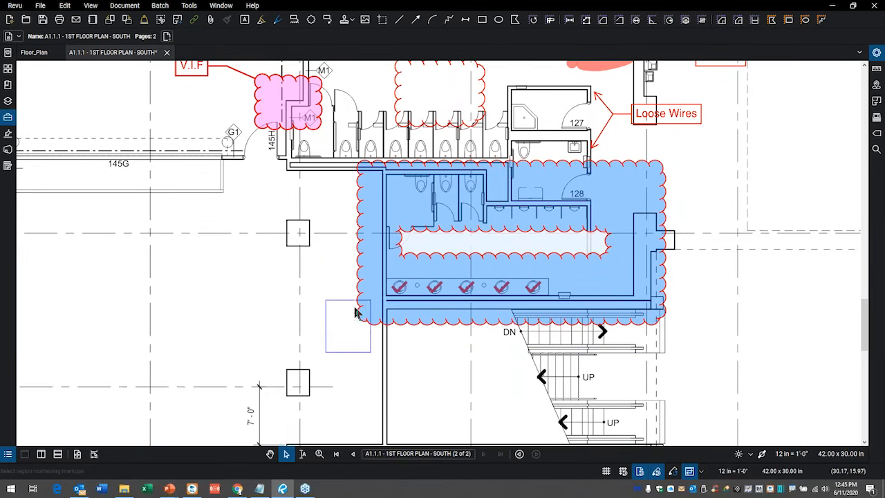
pyautogui.click(422, 263)
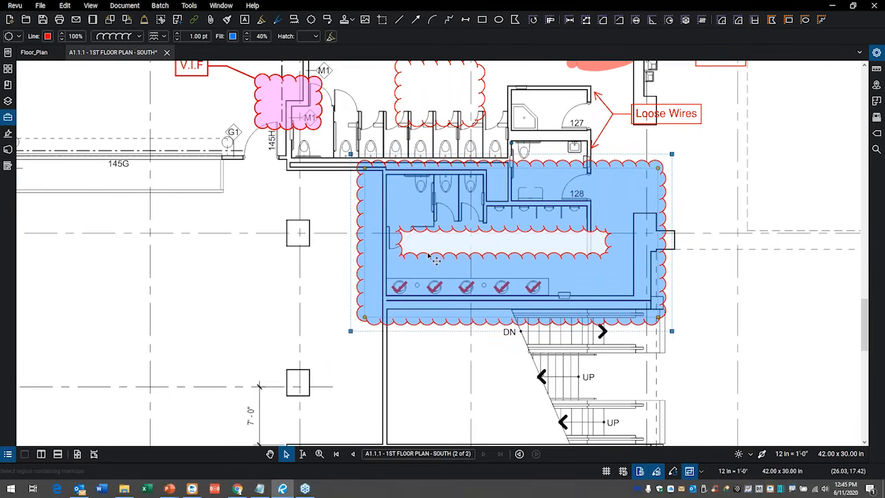
pyautogui.keyDown('shift'); pyautogui.click(435, 260); pyautogui.keyUp('shift')
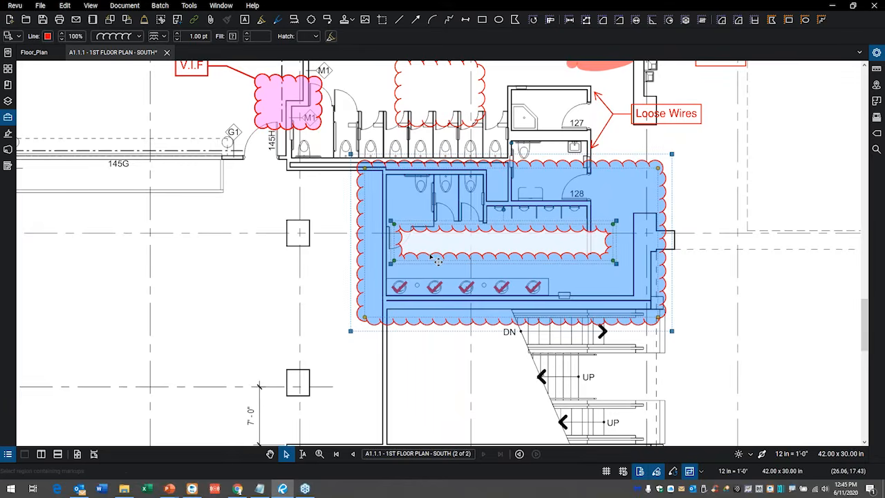
pyautogui.rightClick(437, 261)
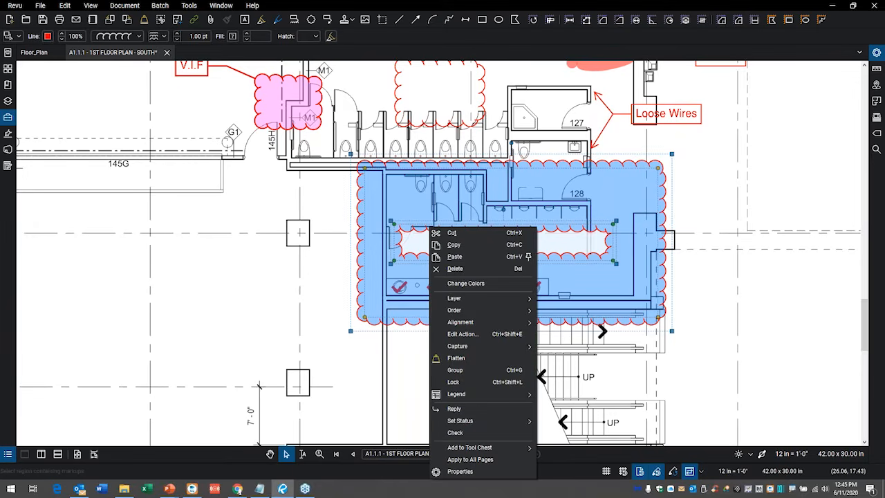
pyautogui.click(461, 371)
# Move the grouped clouds across the floor plan to cover the area around rooms 134 and 136.
pyautogui.scroll(1, 460, 369)
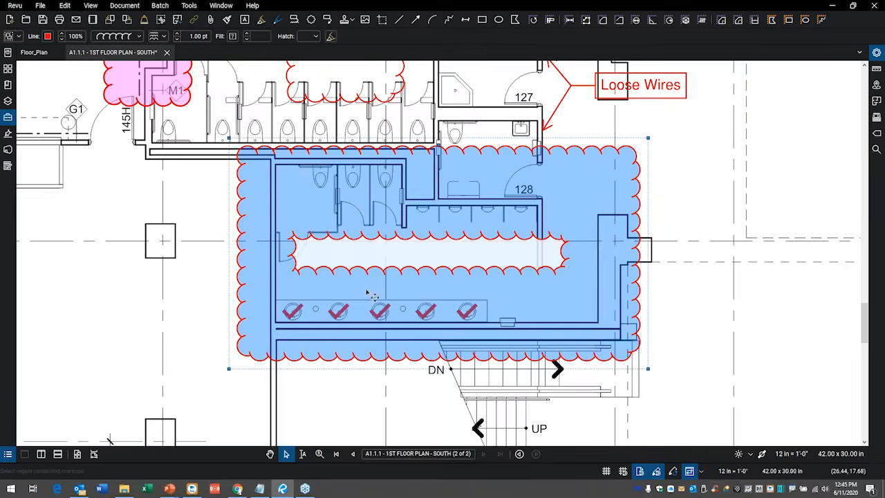
pyautogui.scroll(-2, 538, 309)
pyautogui.click(539, 309)
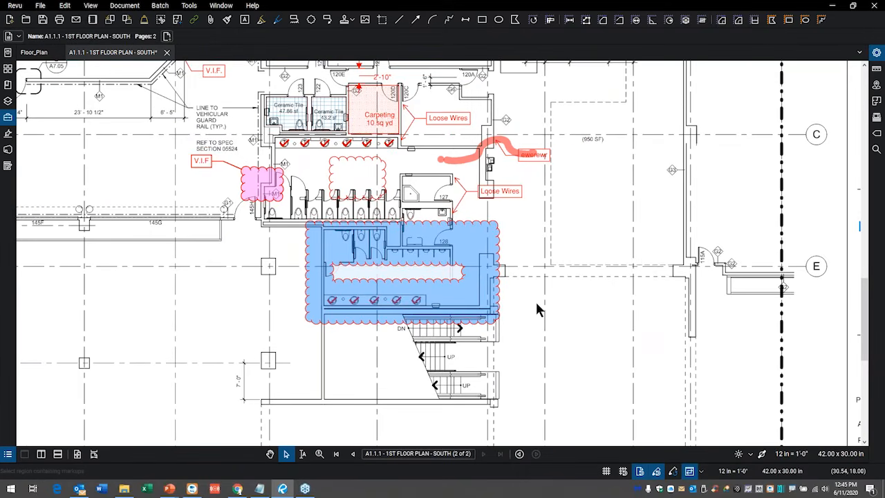
pyautogui.click(501, 250)
pyautogui.moveTo(504, 251); pyautogui.dragTo(267, 224)
pyautogui.scroll(-1, 249, 290)
pyautogui.moveTo(238, 302); pyautogui.dragTo(497, 279)
pyautogui.moveTo(419, 265); pyautogui.dragTo(132, 303)
pyautogui.scroll(5, 117, 284)
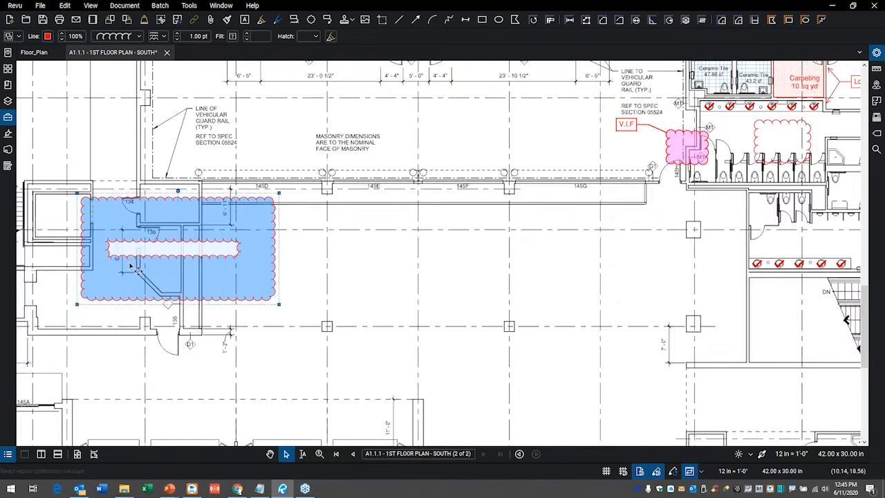
# Move the white inner cloud within the group up over room 136 and stretch its lower-right corner downward.
pyautogui.moveTo(155, 251); pyautogui.dragTo(304, 249)
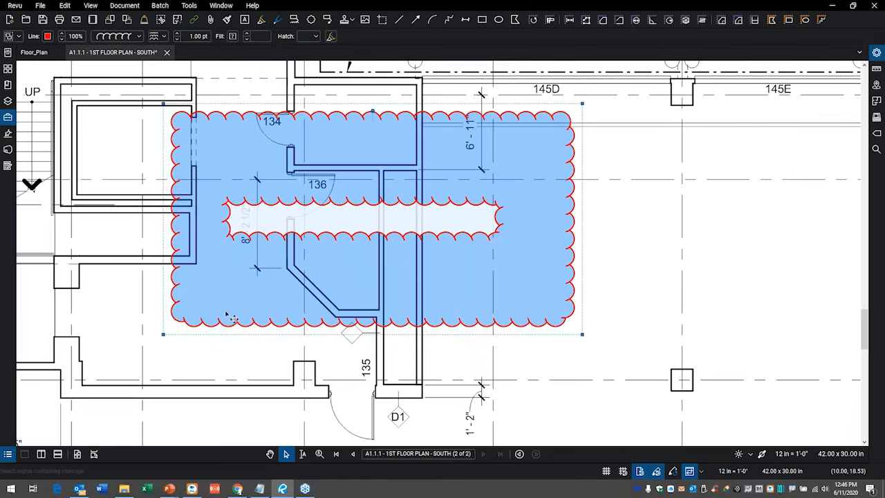
pyautogui.click(220, 341)
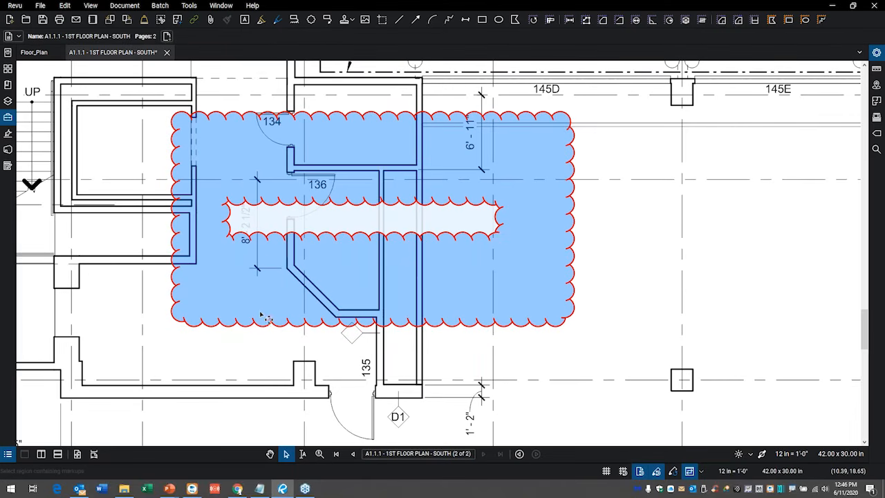
pyautogui.click(263, 238)
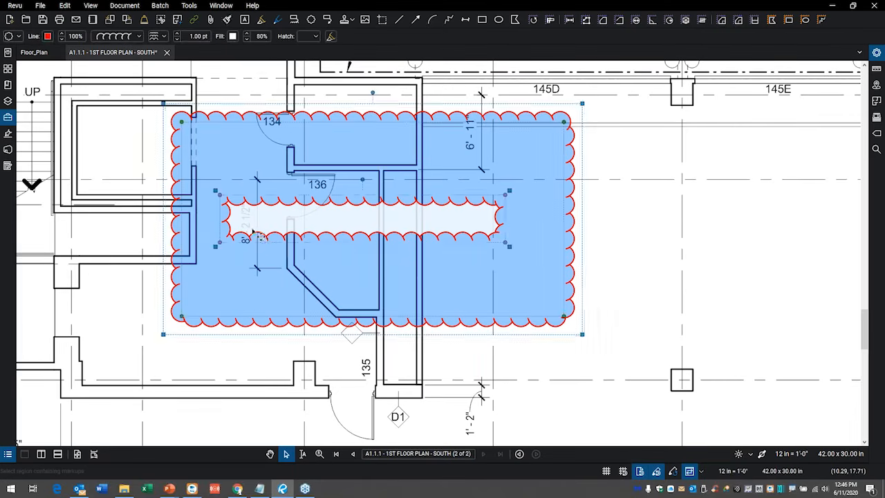
pyautogui.moveTo(363, 212); pyautogui.dragTo(379, 172)
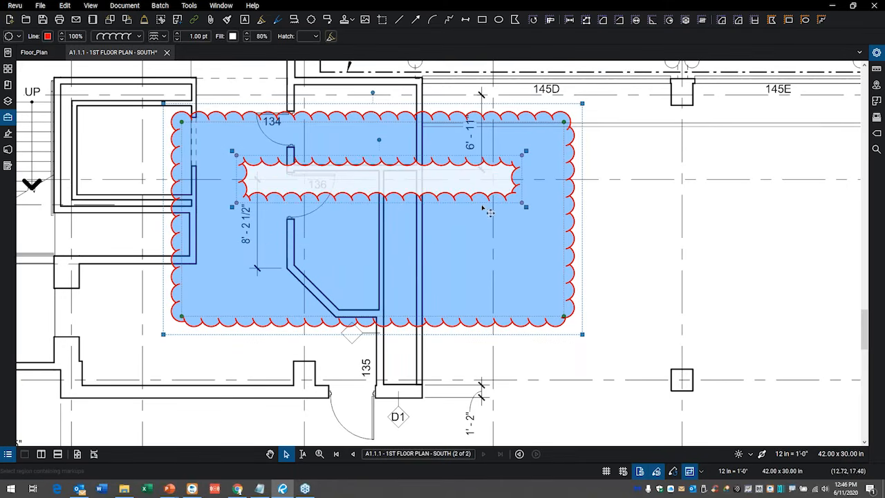
pyautogui.moveTo(524, 206); pyautogui.dragTo(533, 247)
pyautogui.click(234, 364)
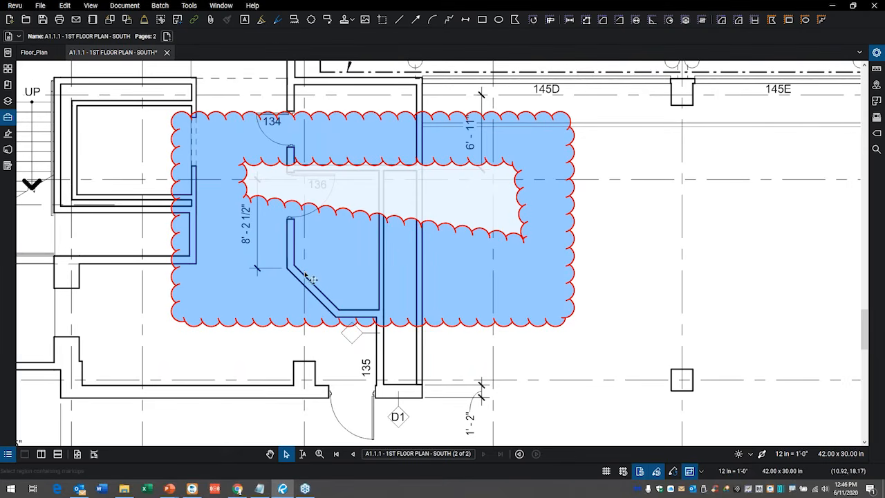
# Open the Tool Chest, add a text box reading 1 in the open area below the clouds, and autosize it.
pyautogui.moveTo(303, 279); pyautogui.dragTo(361, 229)
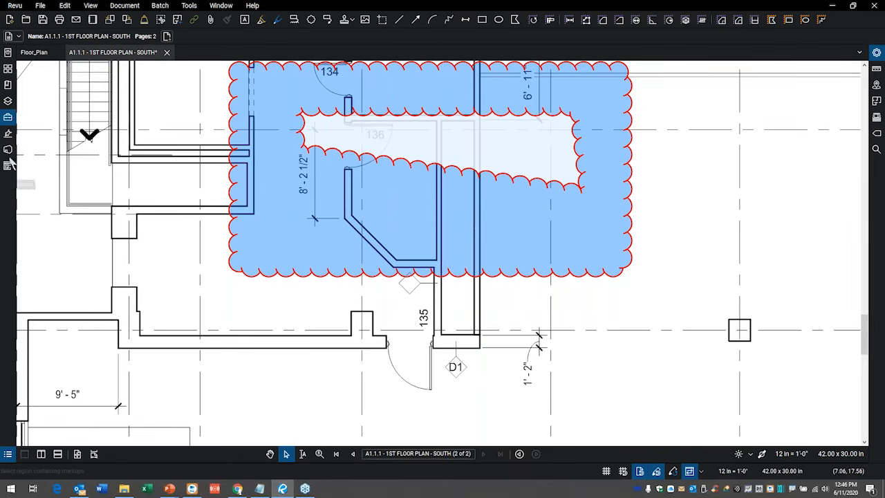
pyautogui.click(8, 117)
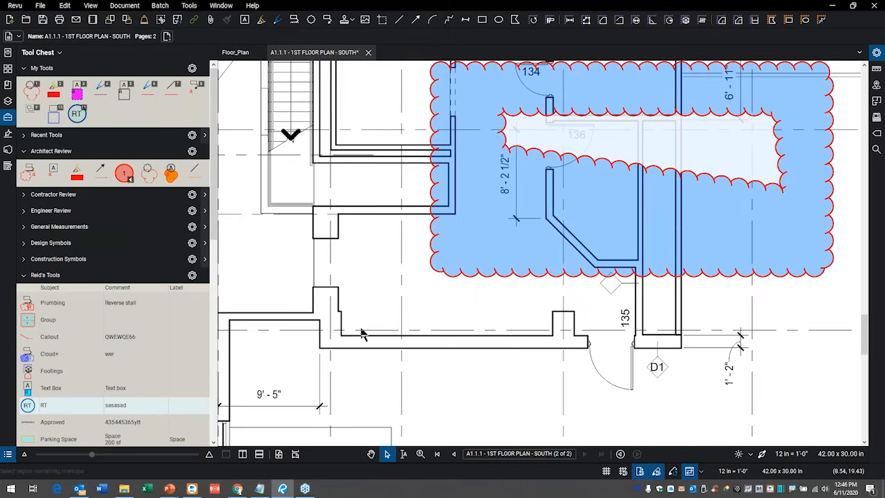
pyautogui.scroll(-5, 336, 336)
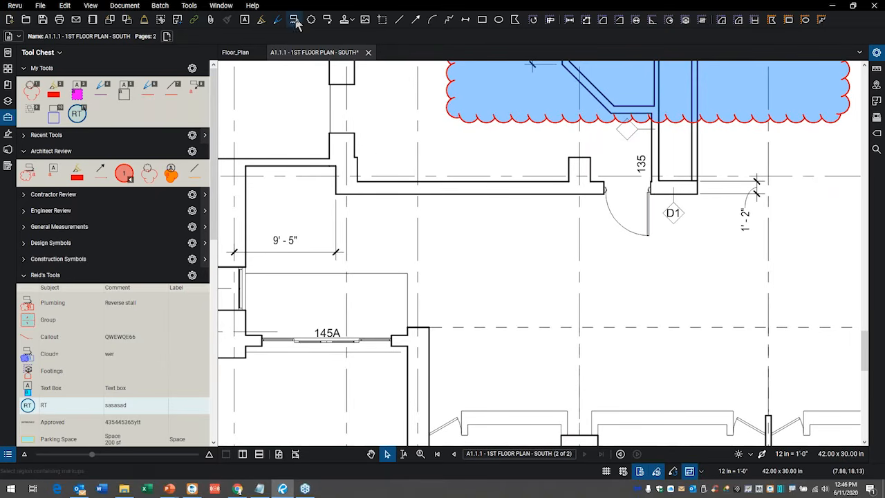
pyautogui.click(244, 19)
pyautogui.moveTo(460, 225); pyautogui.dragTo(483, 260)
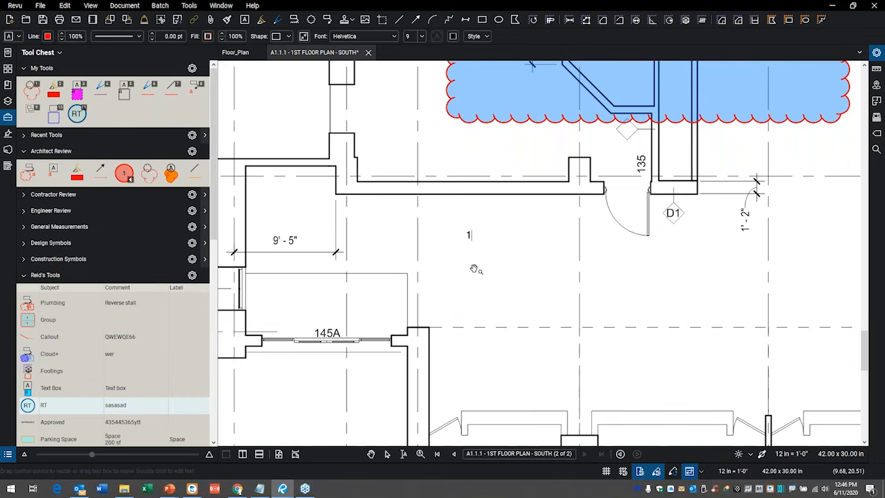
pyautogui.press('Escape')
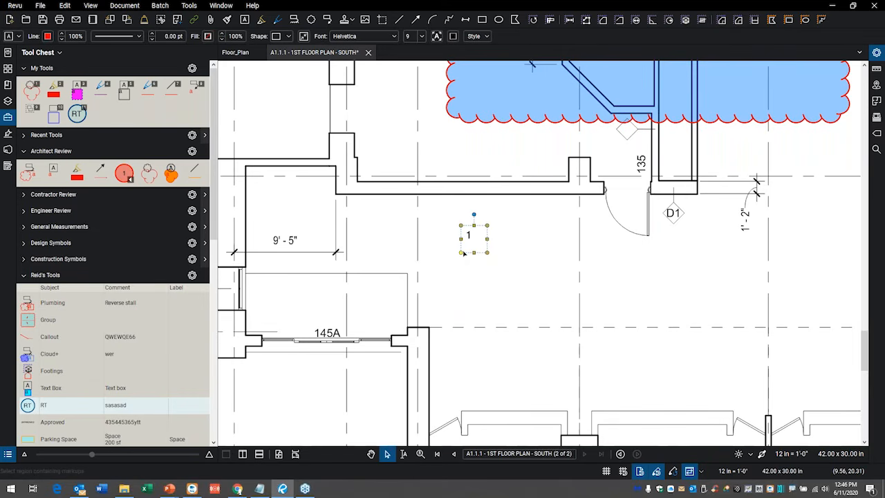
pyautogui.hotkey('alt', 'z')
# Change the text box to a circular shape with a 1.00 pt outline.
pyautogui.click(289, 36)
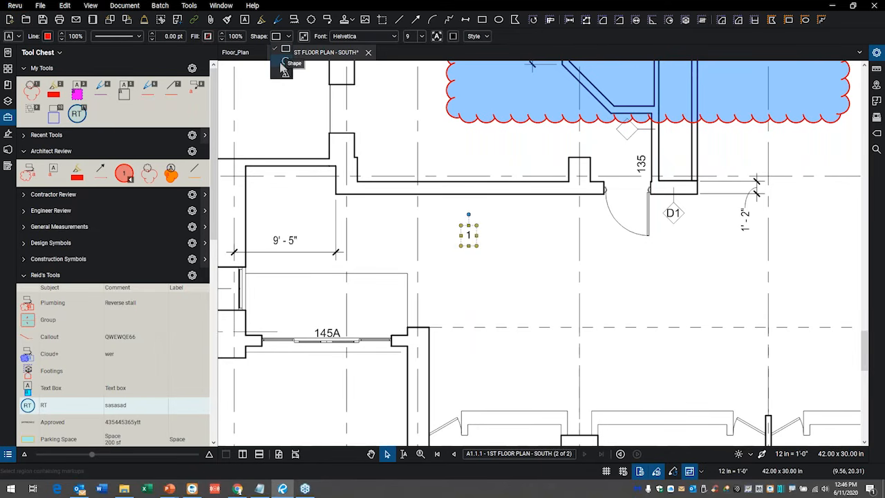
pyautogui.click(284, 63)
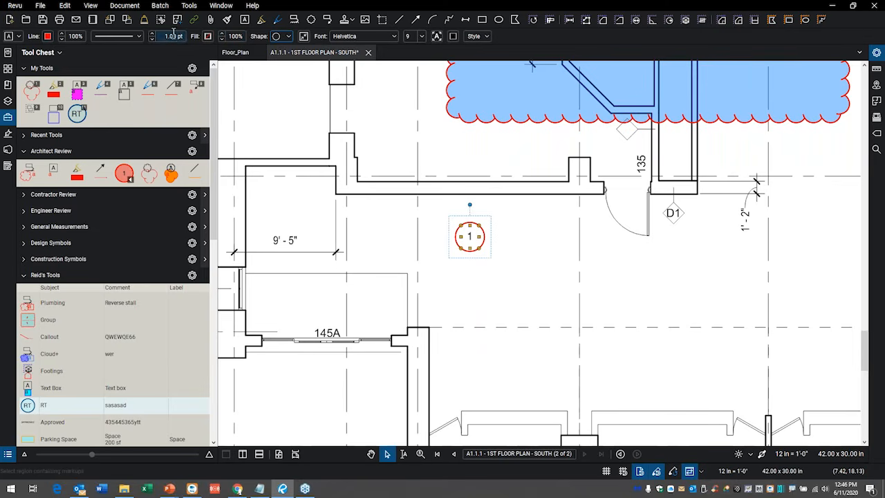
pyautogui.click(467, 277)
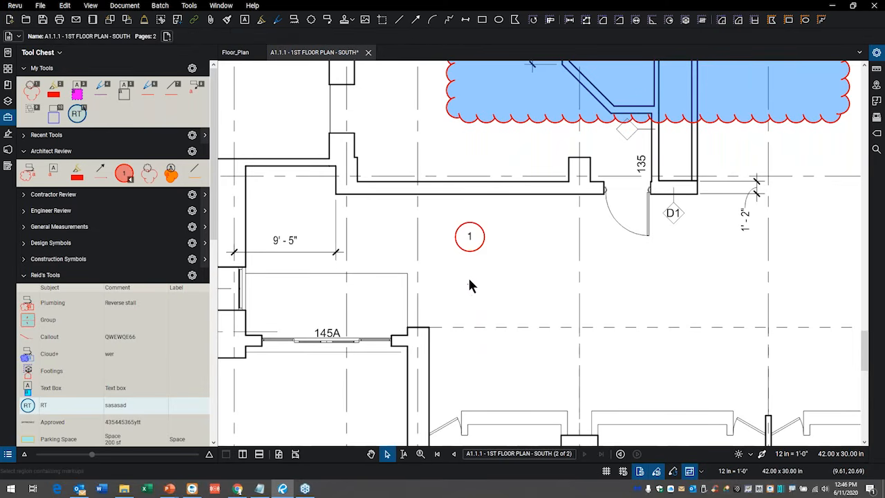
# Add the circled 1 text box to the custom tool set listed after Construction Symbols in the Tool Chest.
pyautogui.scroll(1, 467, 275)
pyautogui.scroll(2, 484, 233)
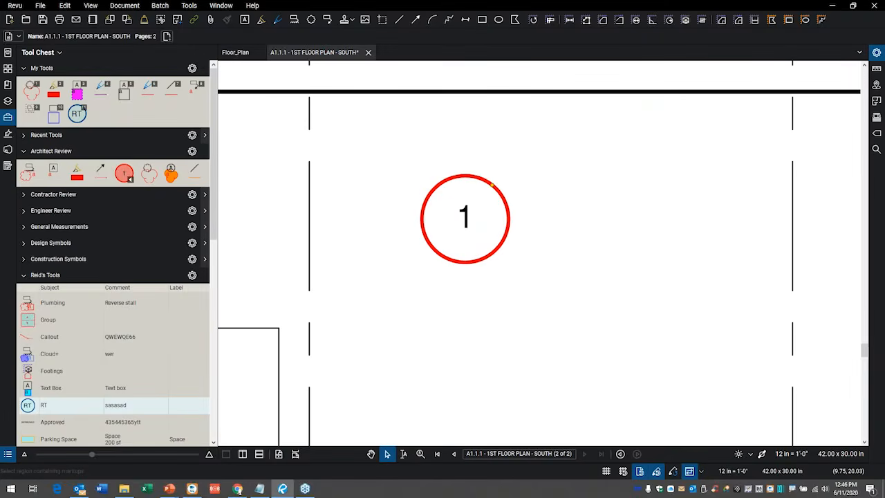
pyautogui.click(492, 185)
pyautogui.rightClick(495, 188)
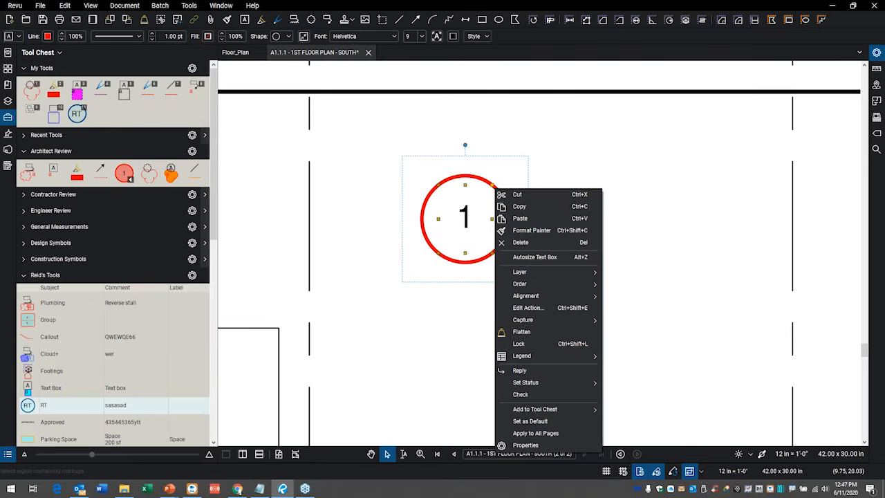
pyautogui.moveTo(530, 411)
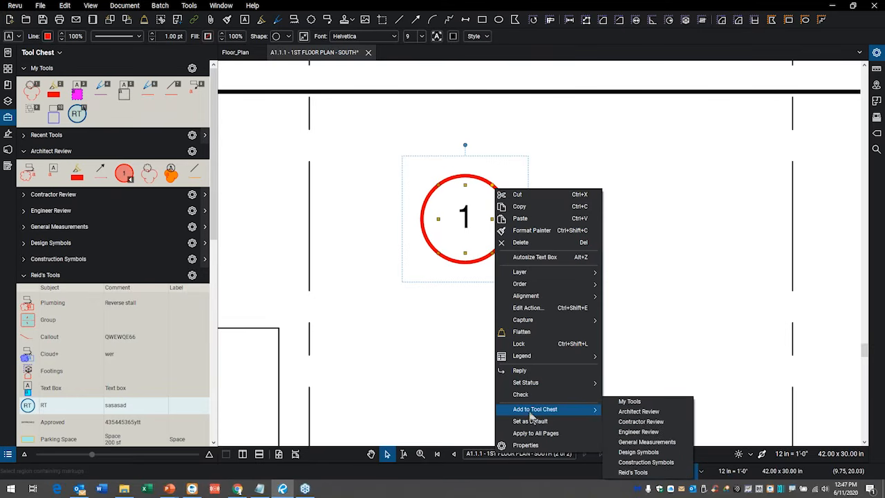
pyautogui.click(646, 474)
# Place two copies of the newly saved circled text box tool near the original on the plan.
pyautogui.scroll(-10, 21, 348)
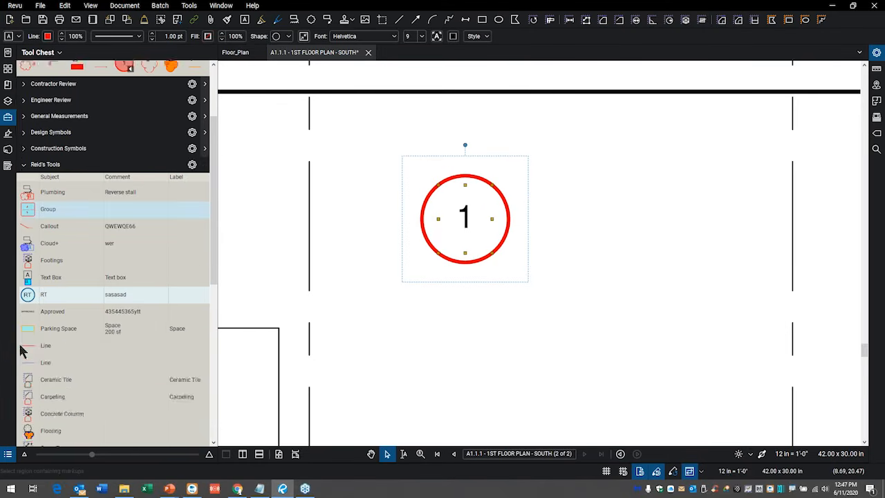
pyautogui.click(49, 435)
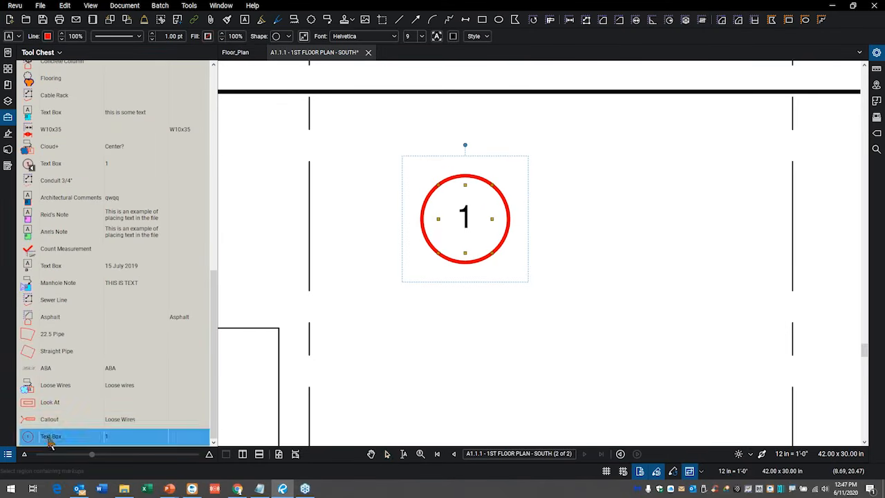
pyautogui.click(454, 326)
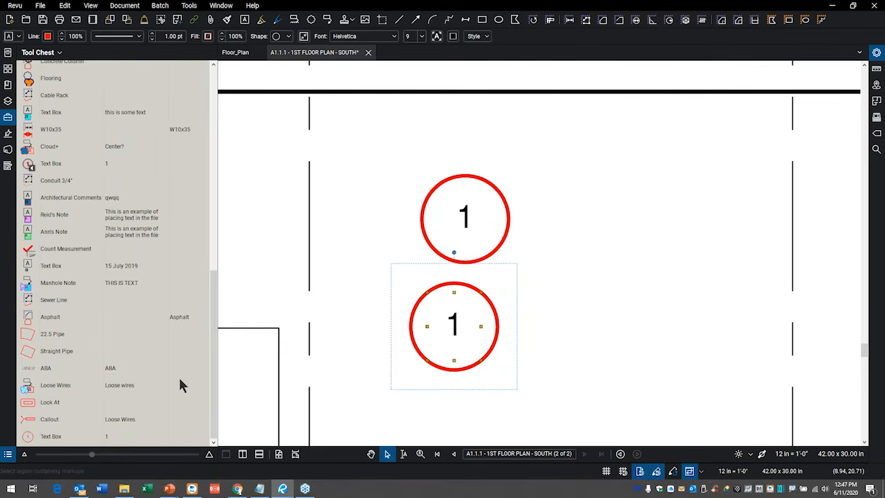
pyautogui.click(55, 437)
pyautogui.click(587, 192)
pyautogui.click(600, 239)
pyautogui.click(661, 174)
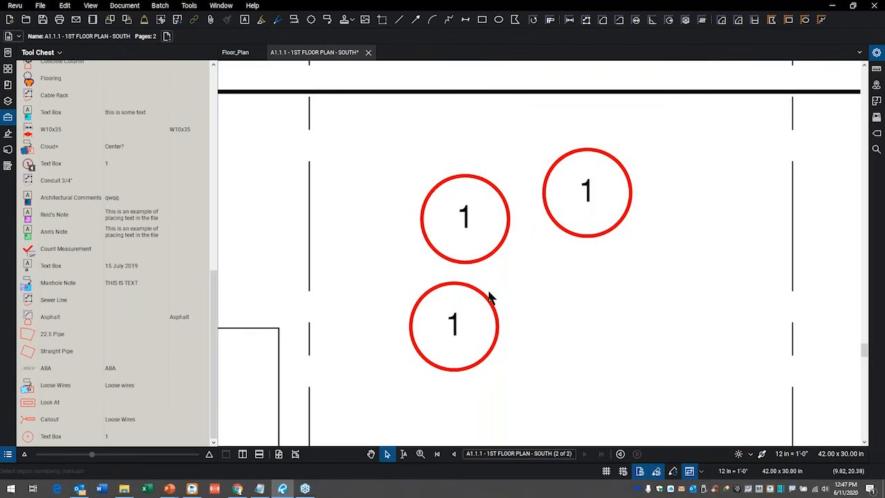
# Select all three circled text boxes on the plan and delete them.
pyautogui.moveTo(643, 186); pyautogui.dragTo(419, 354)
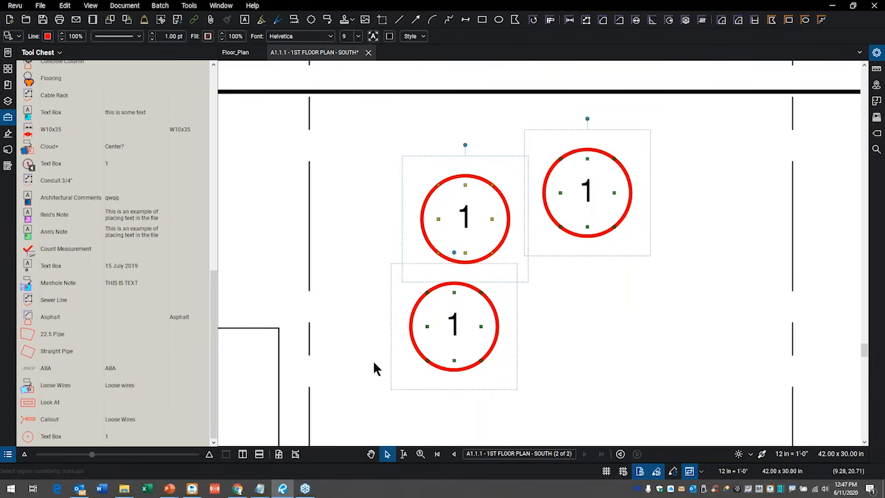
pyautogui.press('Delete')
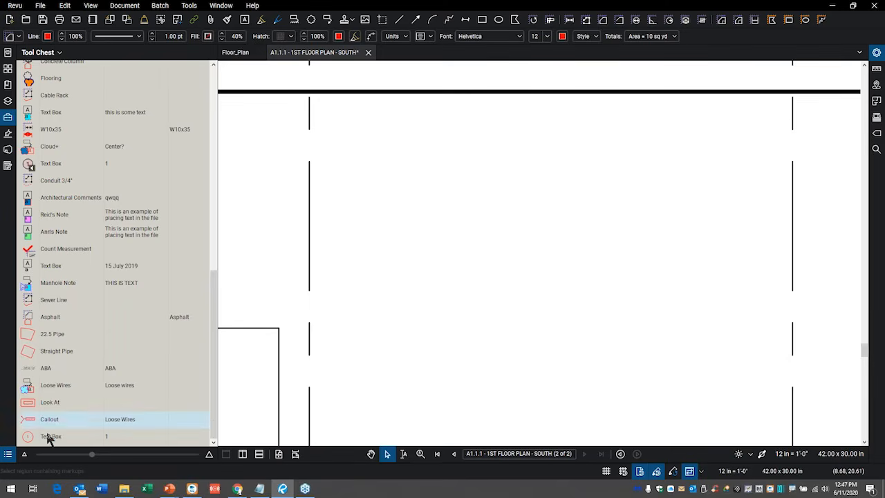
# Define a sequence for the saved circle tool: style 1, 2, 3, start 1, increment 1, reset per document, renumber when markups are deleted.
pyautogui.rightClick(55, 441)
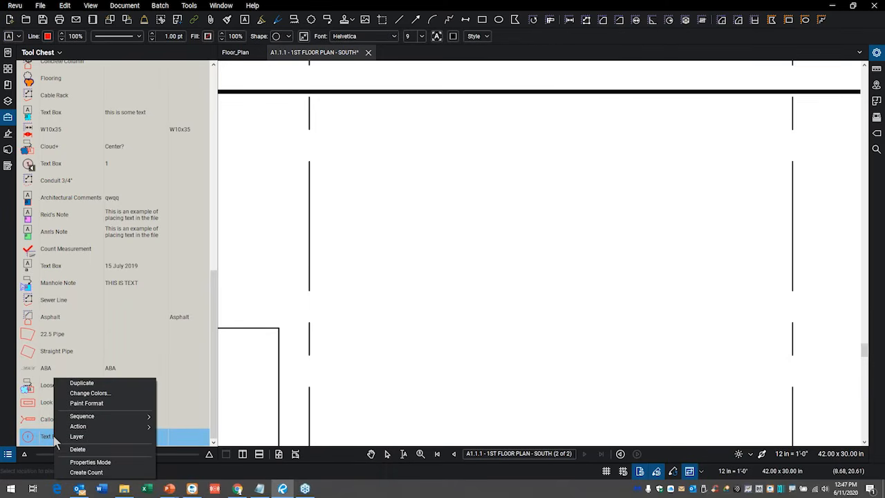
pyautogui.moveTo(94, 418)
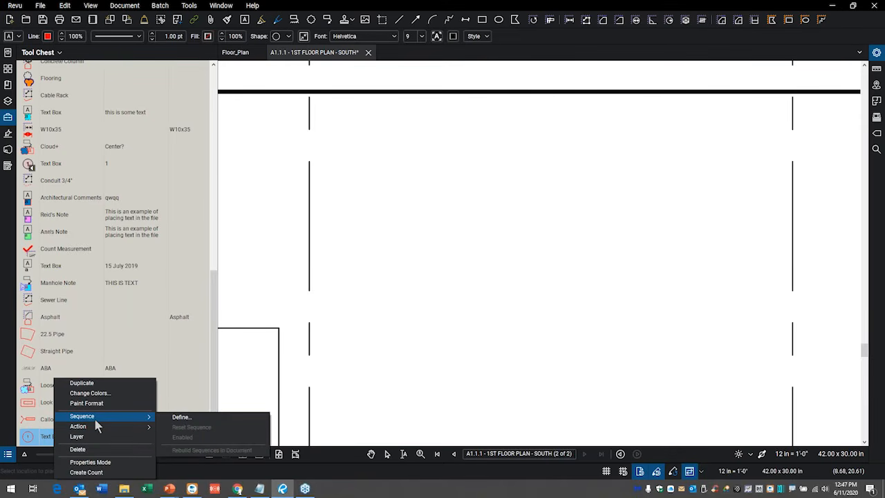
pyautogui.click(183, 419)
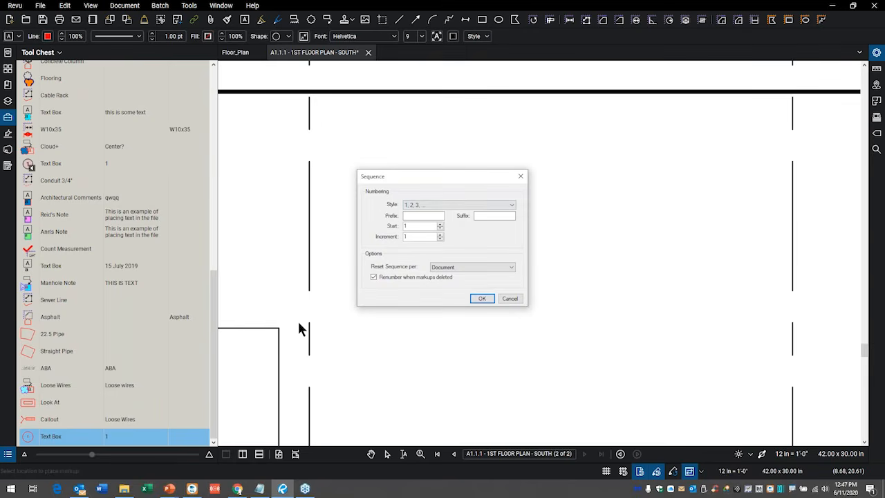
pyautogui.click(513, 205)
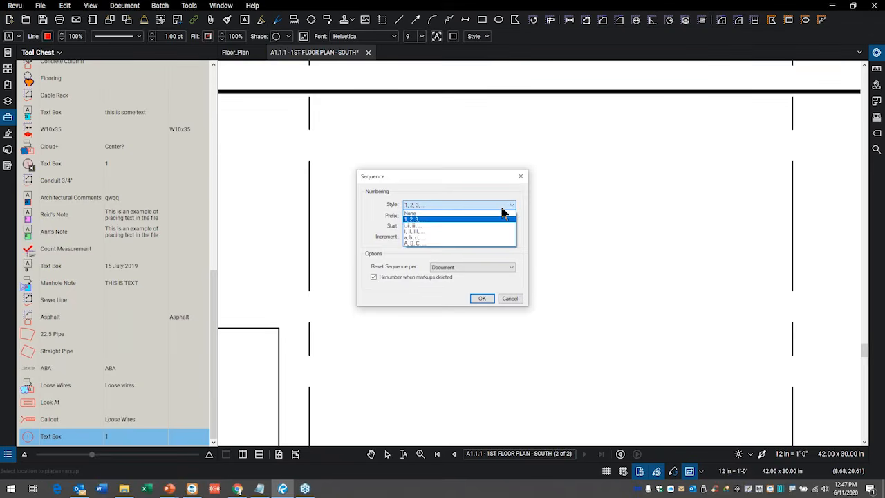
pyautogui.click(512, 205)
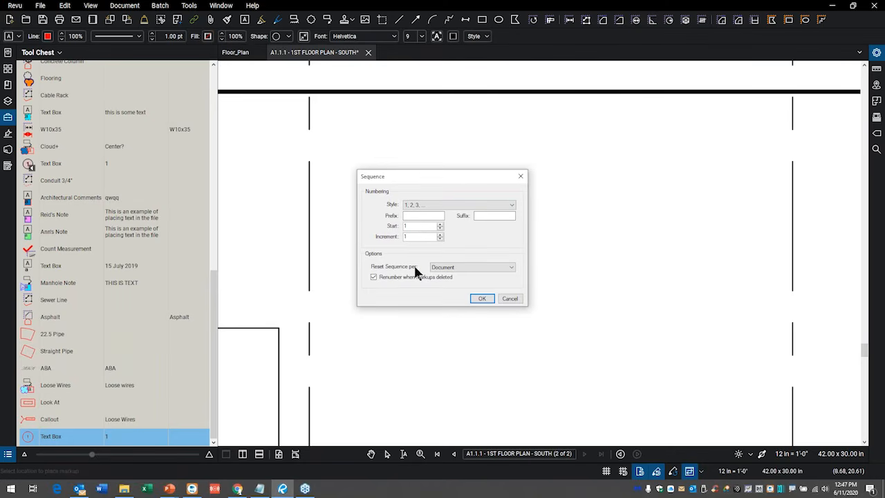
pyautogui.click(512, 267)
pyautogui.click(512, 268)
pyautogui.click(482, 299)
# Place four sequenced circles numbered 1 to 4, three in a row and the fourth beneath circle 2.
pyautogui.click(43, 440)
pyautogui.click(404, 203)
pyautogui.click(673, 197)
pyautogui.click(531, 333)
pyautogui.click(443, 404)
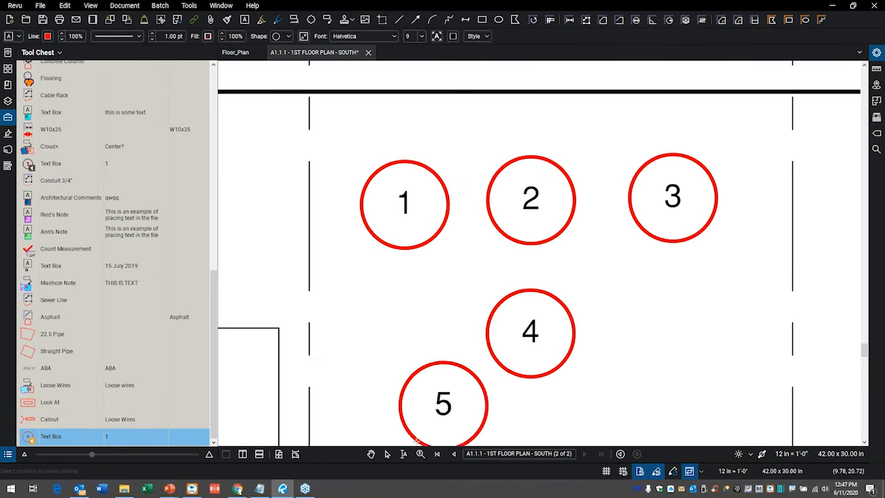
pyautogui.click(415, 408)
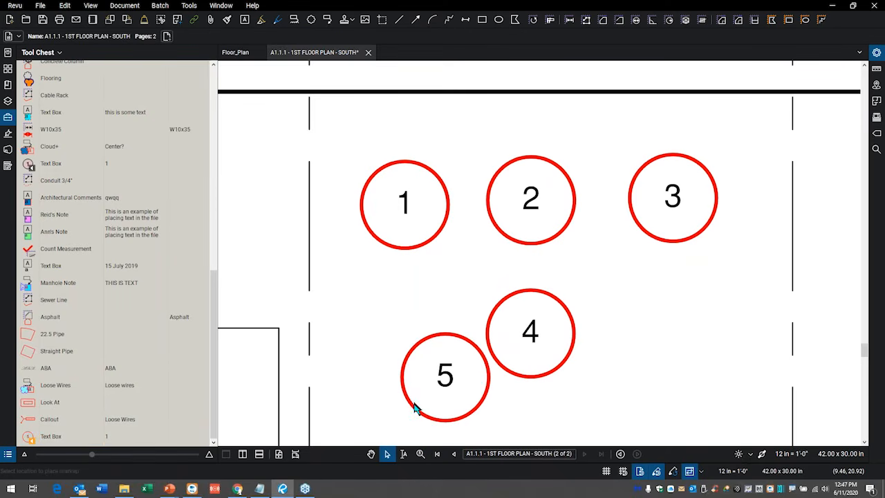
pyautogui.press('Escape')
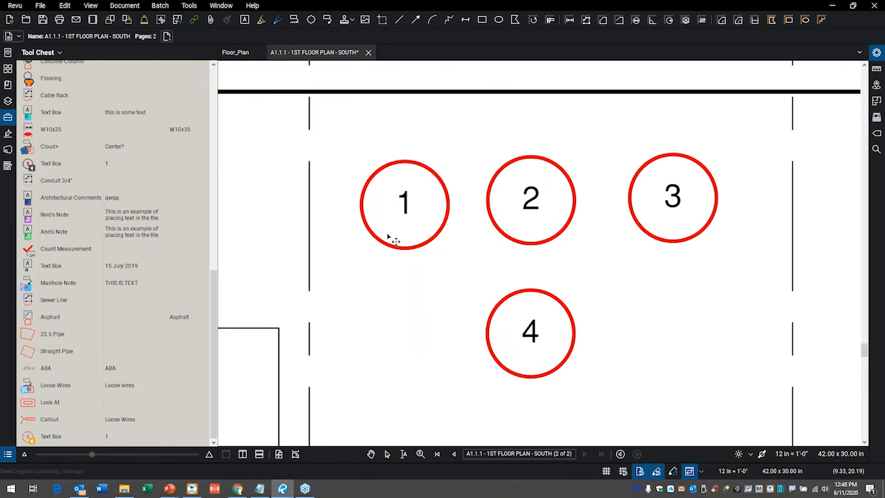
# Delete the circle numbered 1 from the sequence and hide the Tool Chest.
pyautogui.click(368, 239)
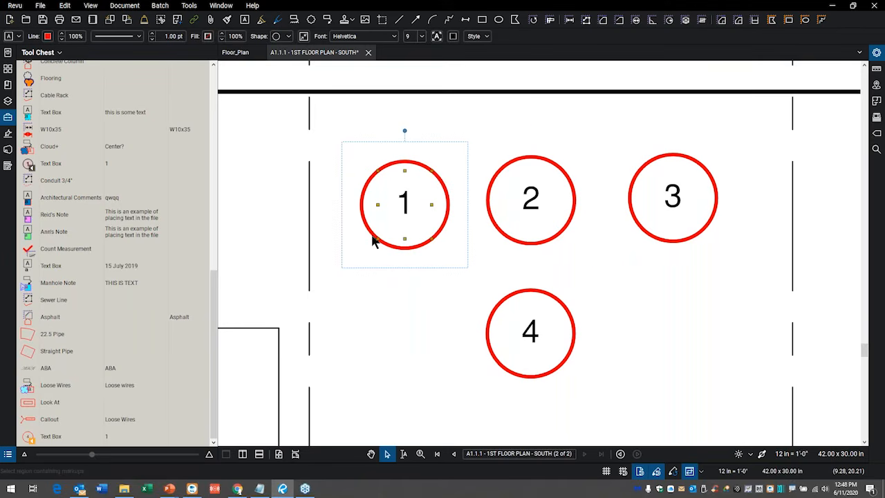
pyautogui.press('Delete')
pyautogui.click(385, 280)
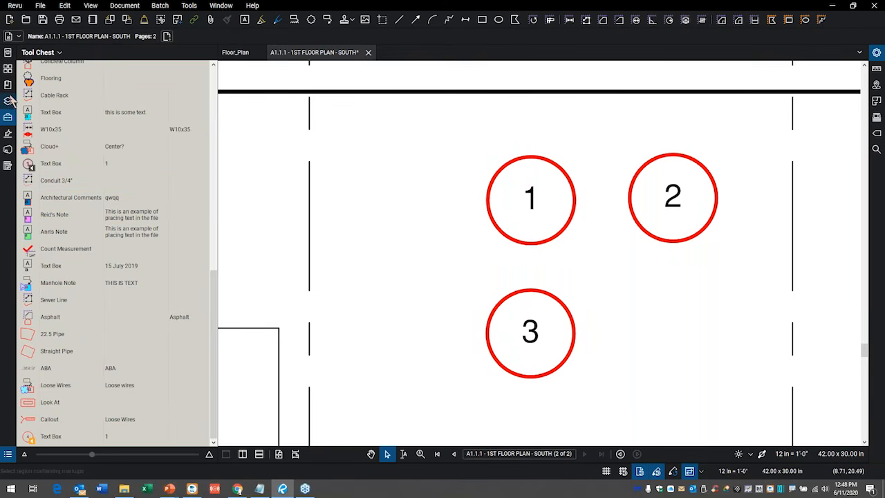
pyautogui.click(5, 119)
pyautogui.scroll(-4, 470, 280)
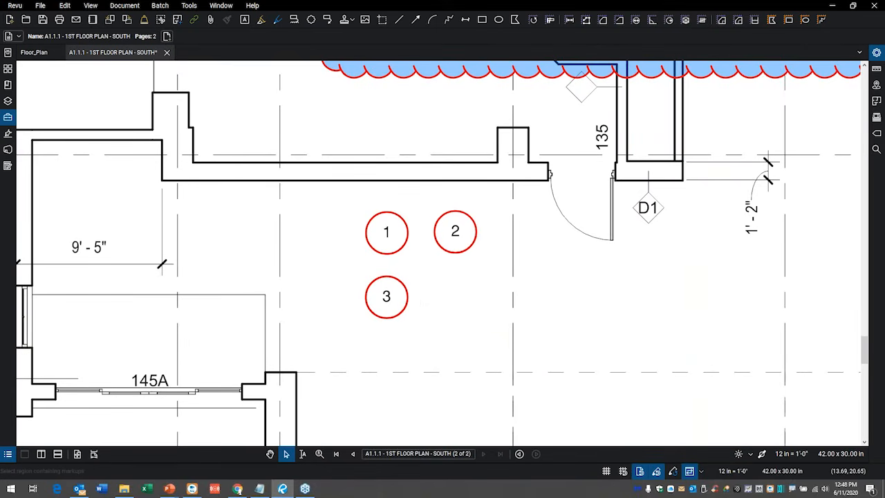
pyautogui.scroll(-6, 563, 287)
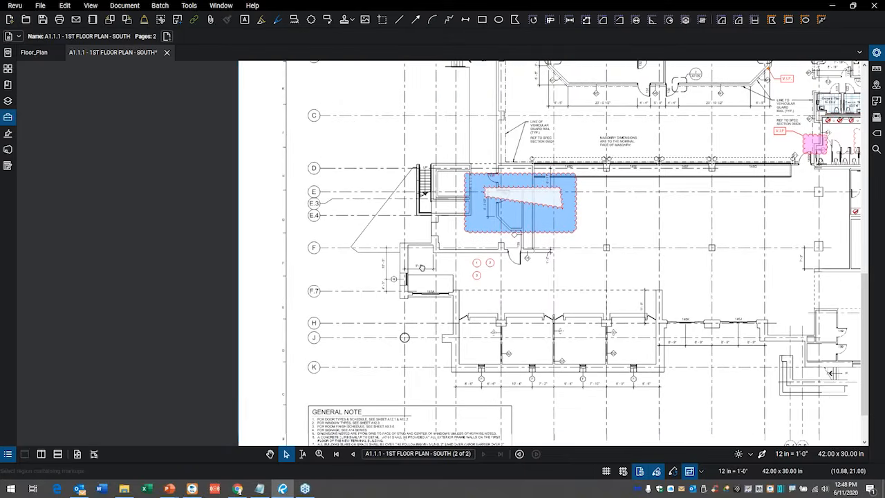
# Delete the red highlight stroke, its adjoining callout and the lower Loose Wires callout near rooms 127 and 128.
pyautogui.moveTo(422, 268); pyautogui.dragTo(276, 231)
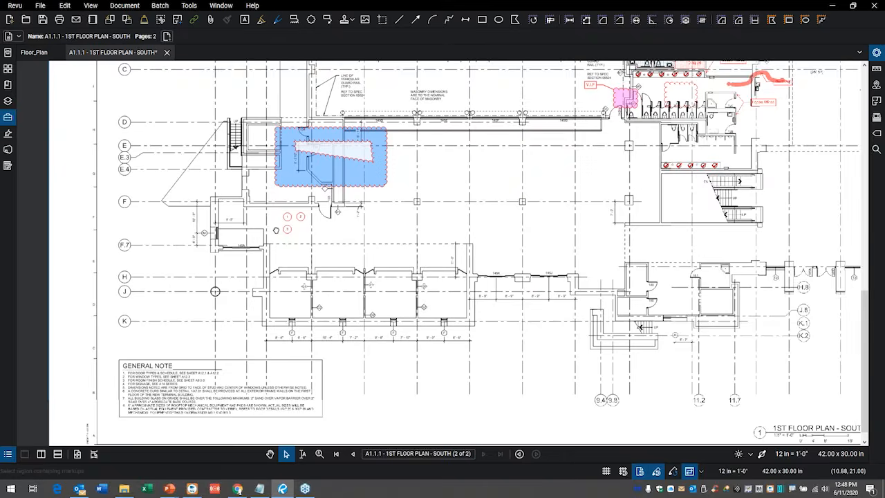
pyautogui.moveTo(619, 254); pyautogui.dragTo(453, 298)
pyautogui.moveTo(572, 166); pyautogui.dragTo(450, 253)
pyautogui.scroll(3, 450, 253)
pyautogui.moveTo(522, 178); pyautogui.dragTo(502, 235)
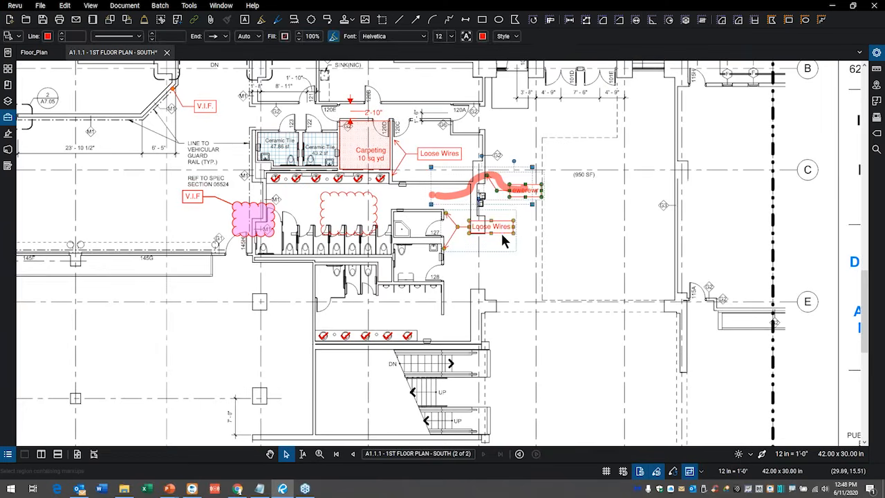
pyautogui.press('Delete')
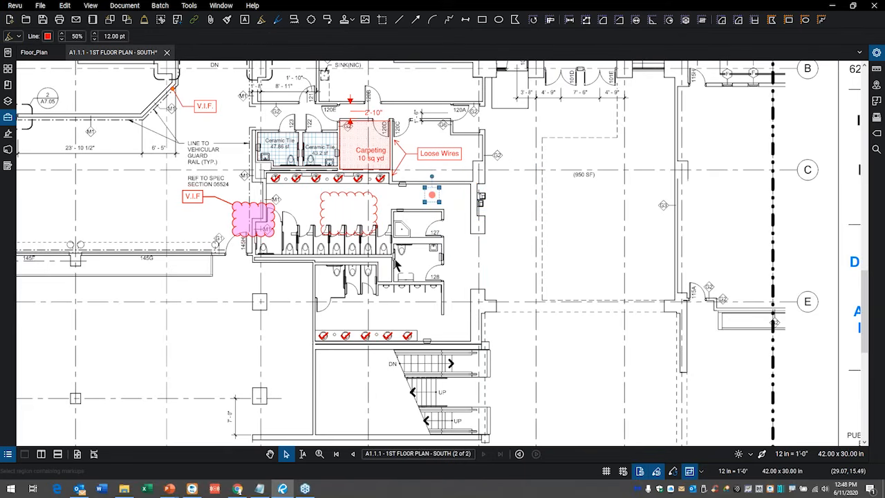
# Show the Markups List and select the Carpeting, 43.21 sf Ceramic Tile and Length Measurement entries together.
pyautogui.click(9, 455)
pyautogui.click(9, 456)
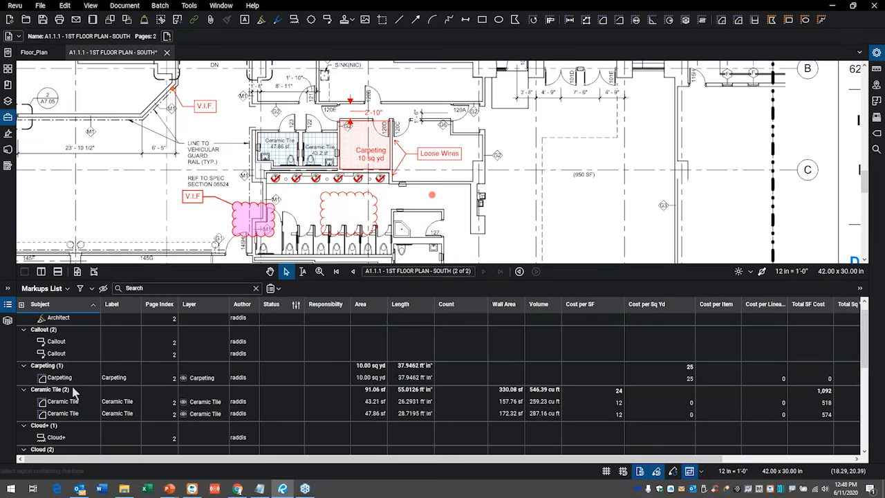
pyautogui.click(61, 378)
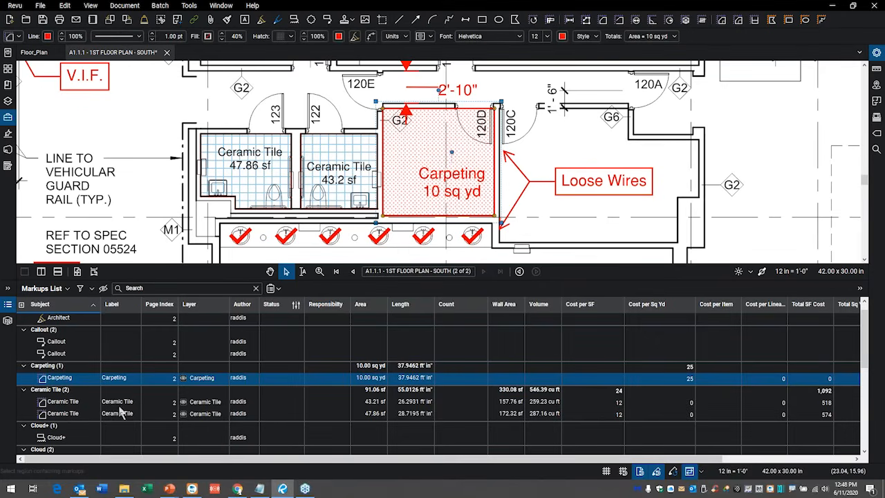
pyautogui.keyDown('shift'); pyautogui.click(73, 412); pyautogui.keyUp('shift')
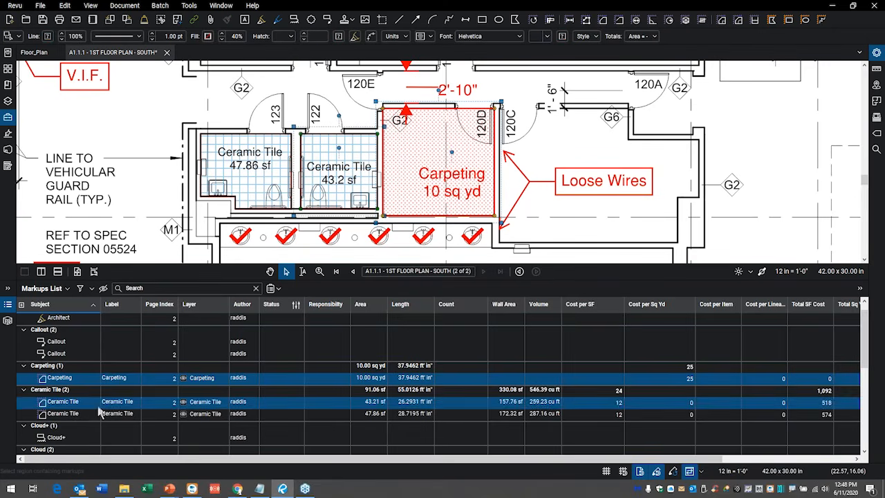
pyautogui.scroll(-5, 121, 391)
pyautogui.scroll(-2, 96, 414)
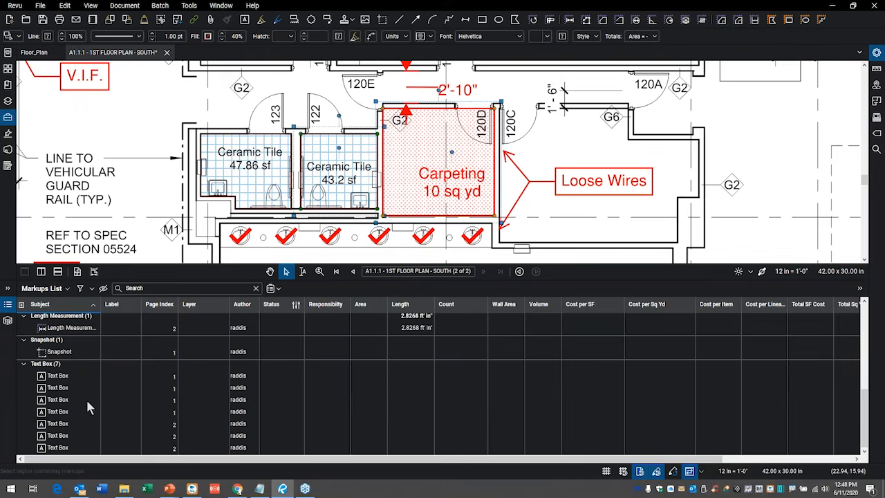
pyautogui.click(85, 331)
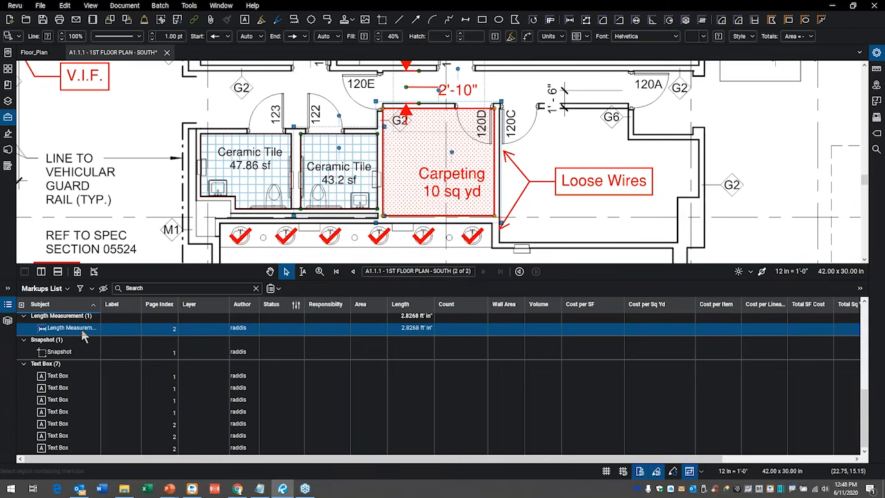
# Create a new legend from the selected measurements and place it in the open area beside the stairs, below gridline E.
pyautogui.rightClick(85, 335)
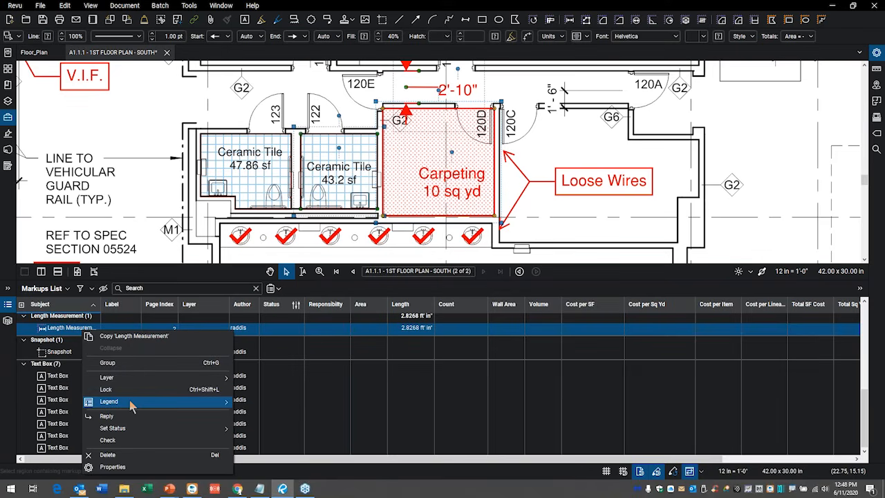
pyautogui.moveTo(129, 404)
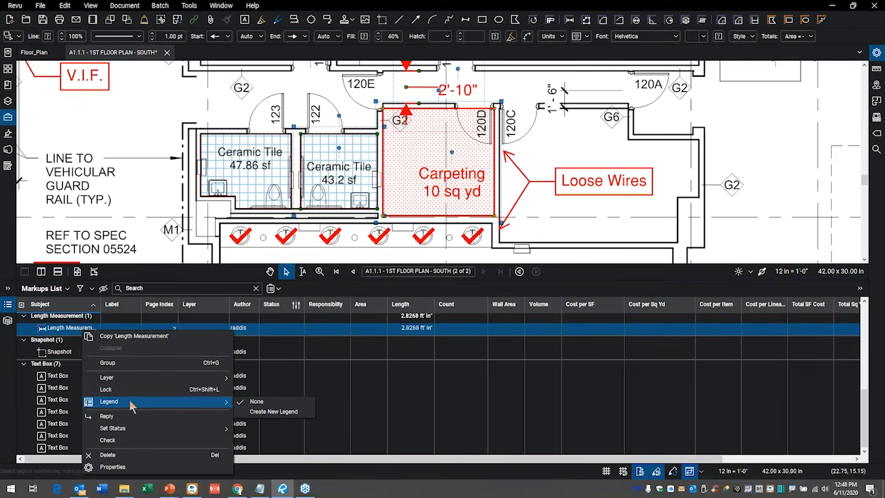
pyautogui.click(274, 412)
pyautogui.scroll(-2, 622, 244)
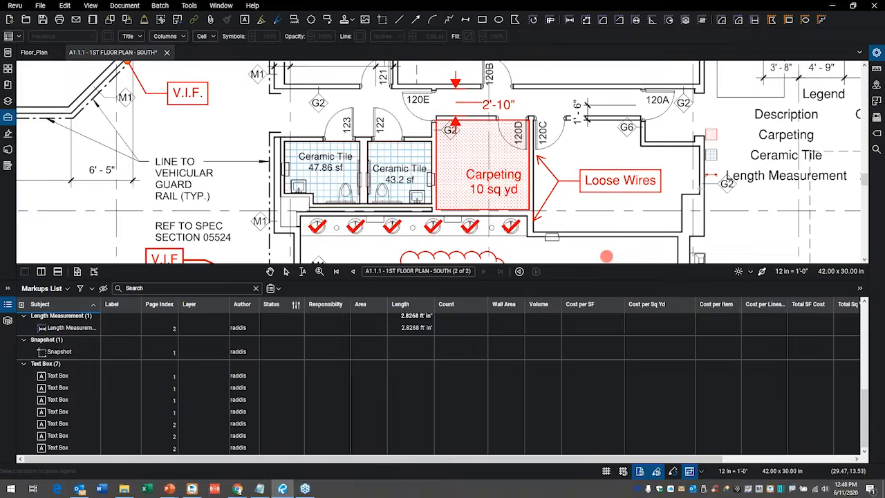
pyautogui.scroll(-1, 674, 207)
pyautogui.moveTo(681, 177); pyautogui.dragTo(342, 283)
pyautogui.scroll(-1, 379, 215)
pyautogui.moveTo(406, 150)
pyautogui.mouseDown()
pyautogui.moveTo(424, 204)
pyautogui.moveTo(463, 85)
pyautogui.moveTo(449, 72)
pyautogui.mouseUp()
pyautogui.moveTo(397, 216); pyautogui.dragTo(429, 60)
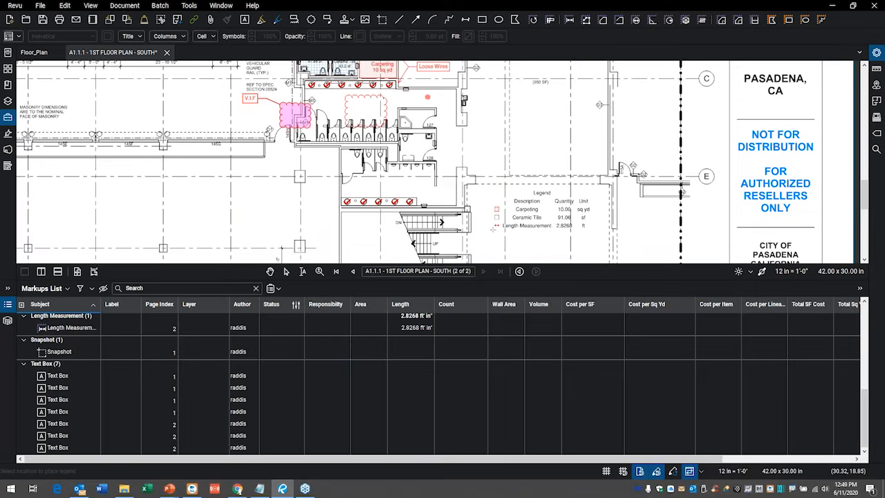
pyautogui.click(493, 229)
pyautogui.scroll(4, 581, 238)
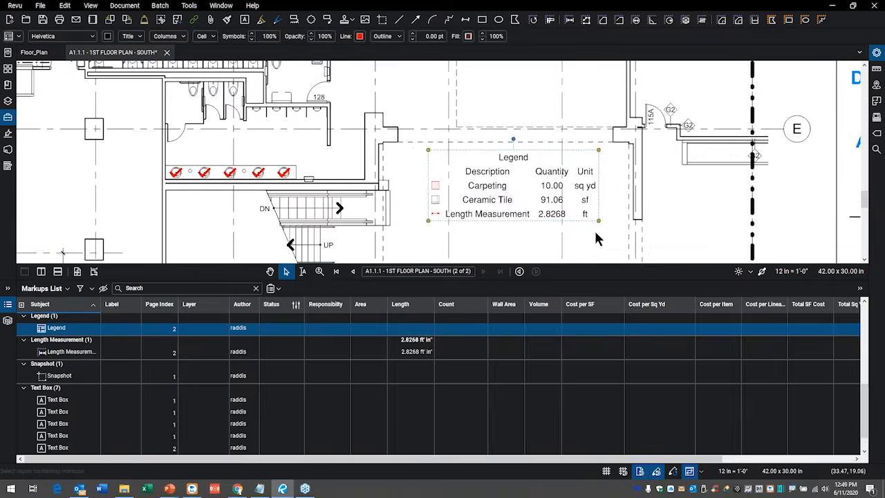
# Open the legend's properties and examine the columns available for it.
pyautogui.moveTo(605, 211); pyautogui.dragTo(581, 191)
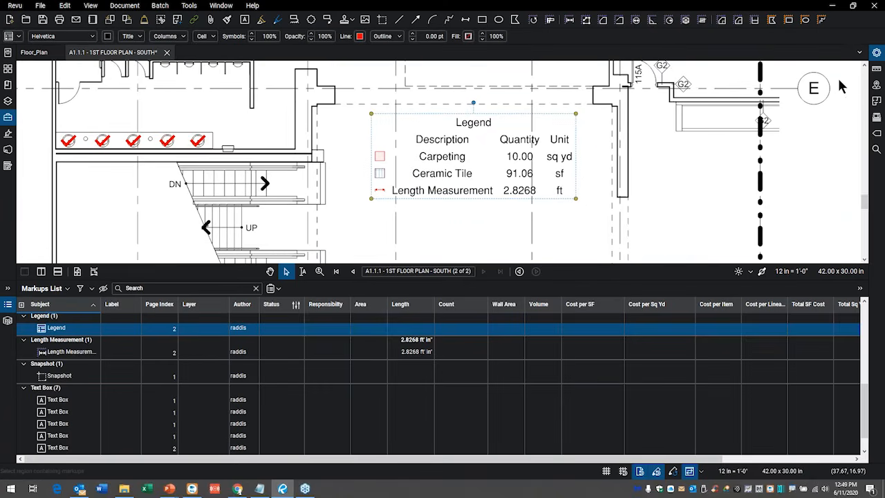
pyautogui.click(877, 54)
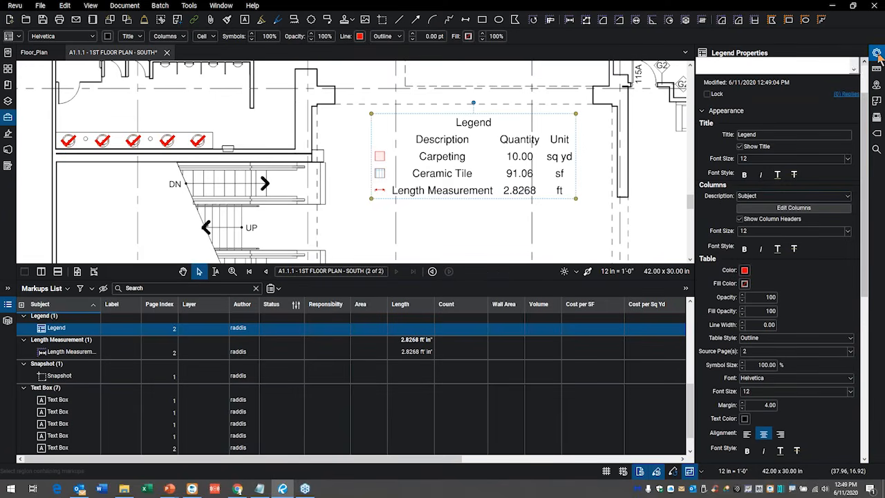
pyautogui.click(805, 209)
pyautogui.moveTo(531, 201); pyautogui.dragTo(547, 188)
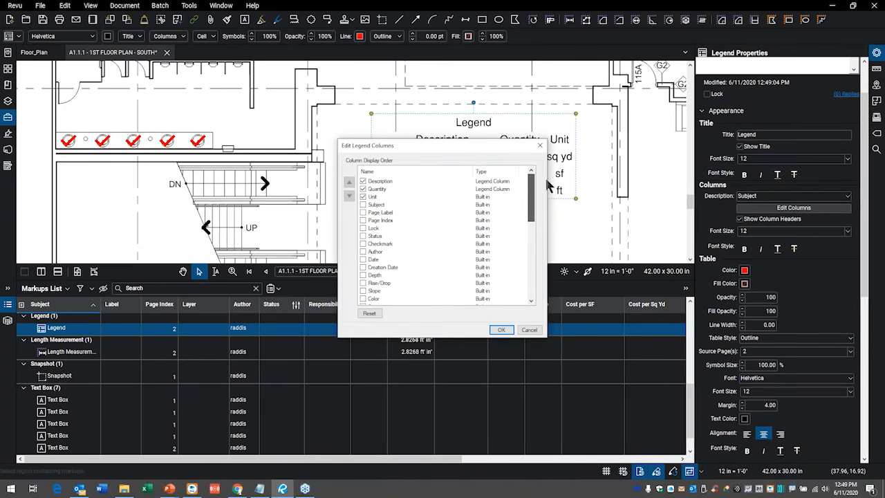
pyautogui.click(541, 146)
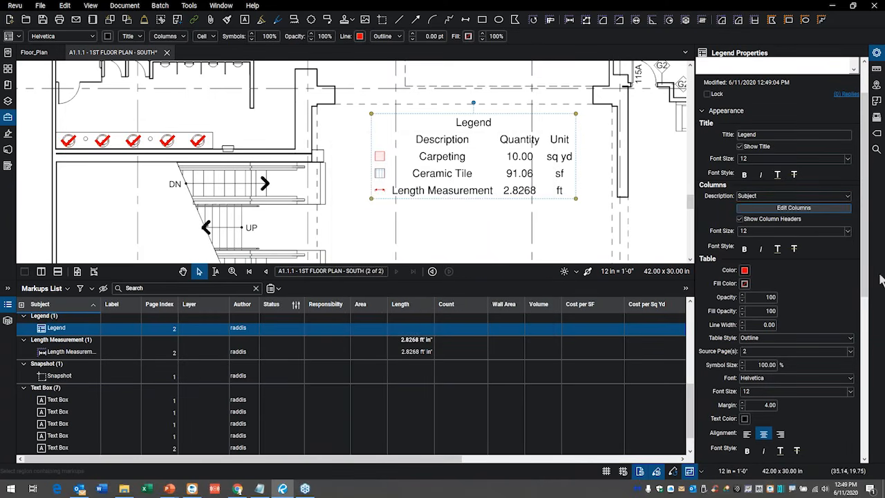
# Set the legend's outline width to 2.00.
pyautogui.click(743, 322)
pyautogui.click(743, 323)
pyautogui.click(742, 322)
pyautogui.click(743, 322)
pyautogui.click(743, 322)
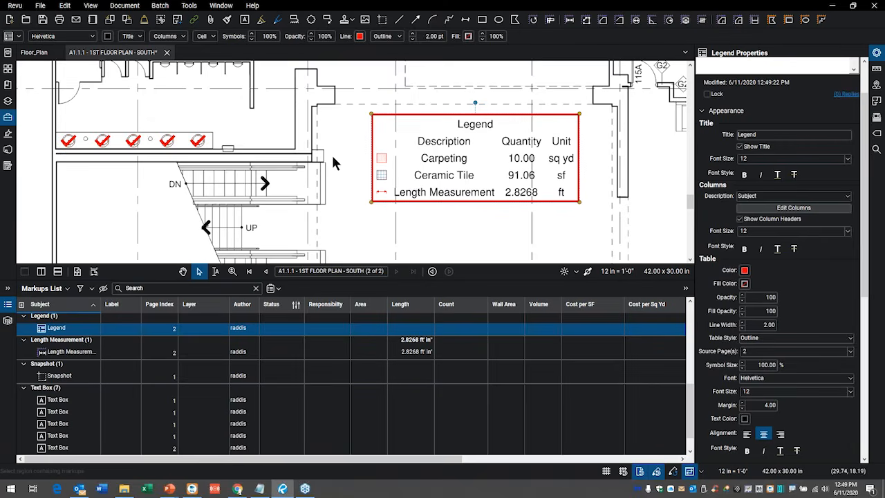
# Duplicate the Carpeting area measurement, leaving one copy over the original and placing two in the open space above the legend.
pyautogui.scroll(-1, 331, 154)
pyautogui.moveTo(341, 159); pyautogui.dragTo(418, 208)
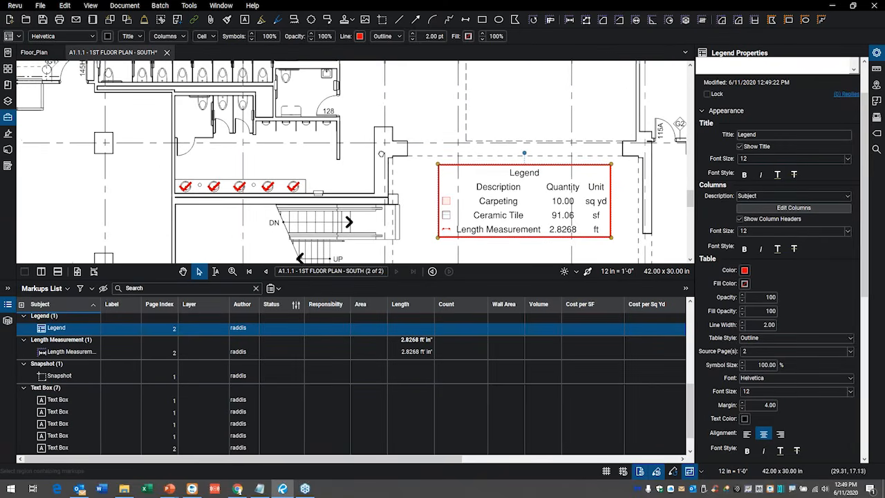
pyautogui.moveTo(284, 88); pyautogui.dragTo(259, 152)
pyautogui.moveTo(318, 137); pyautogui.dragTo(295, 198)
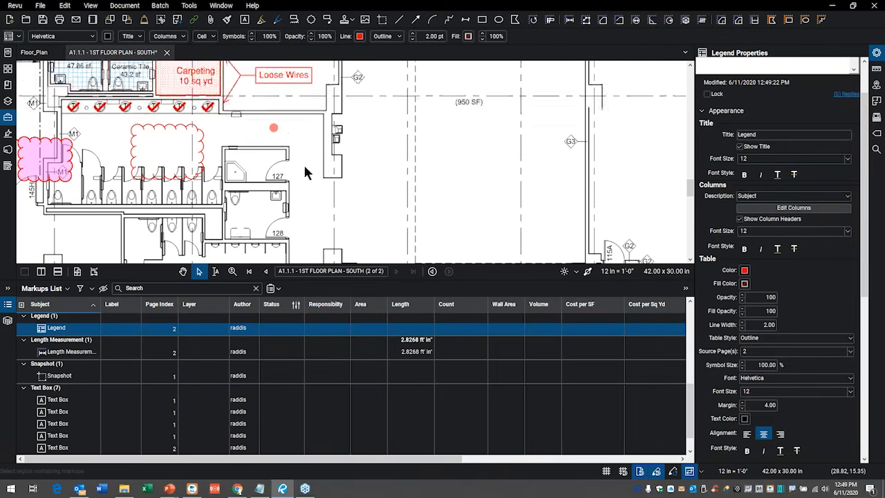
pyautogui.scroll(-2, 320, 140)
pyautogui.moveTo(248, 99); pyautogui.dragTo(241, 79)
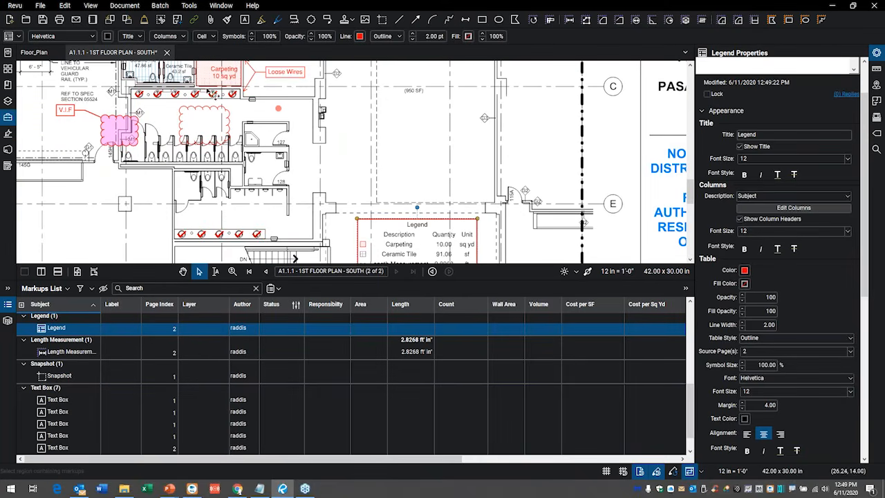
pyautogui.click(210, 87)
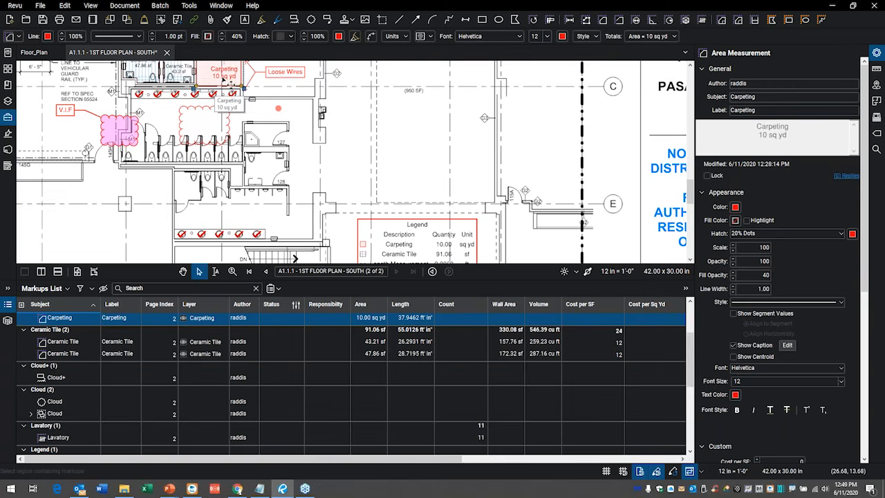
pyautogui.moveTo(216, 86); pyautogui.dragTo(446, 173)
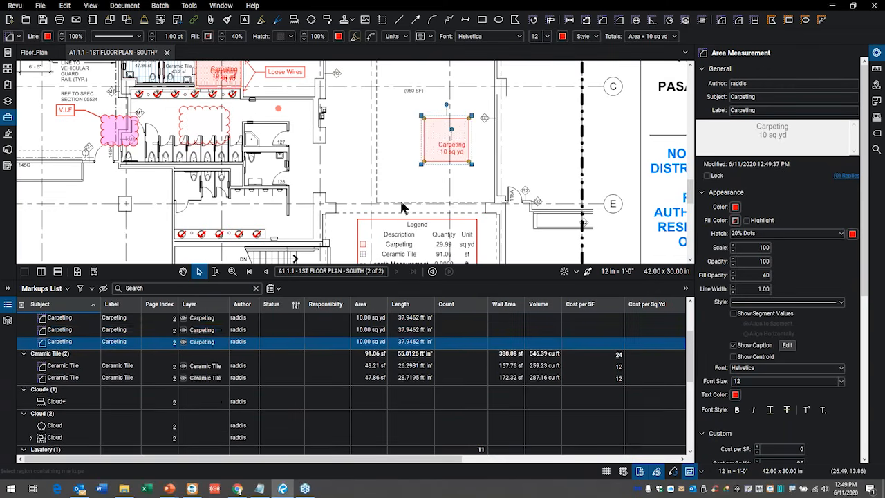
pyautogui.scroll(-2, 448, 159)
pyautogui.scroll(3, 456, 180)
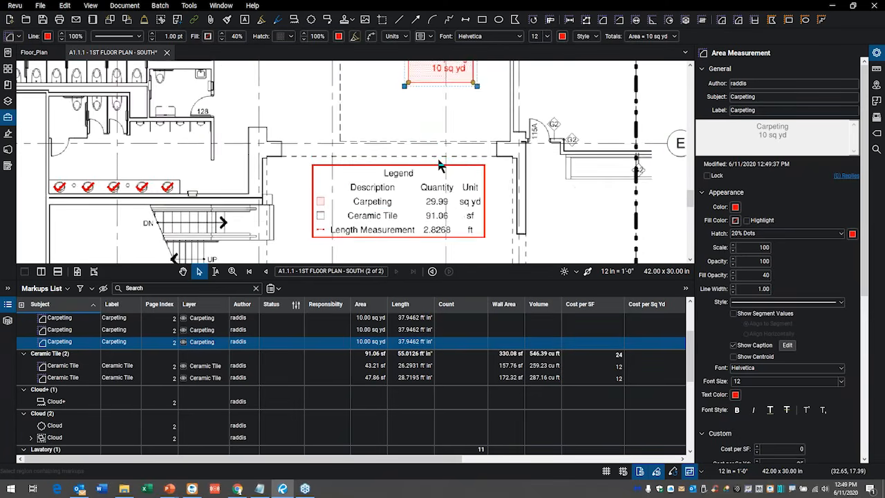
pyautogui.moveTo(426, 111); pyautogui.dragTo(331, 154)
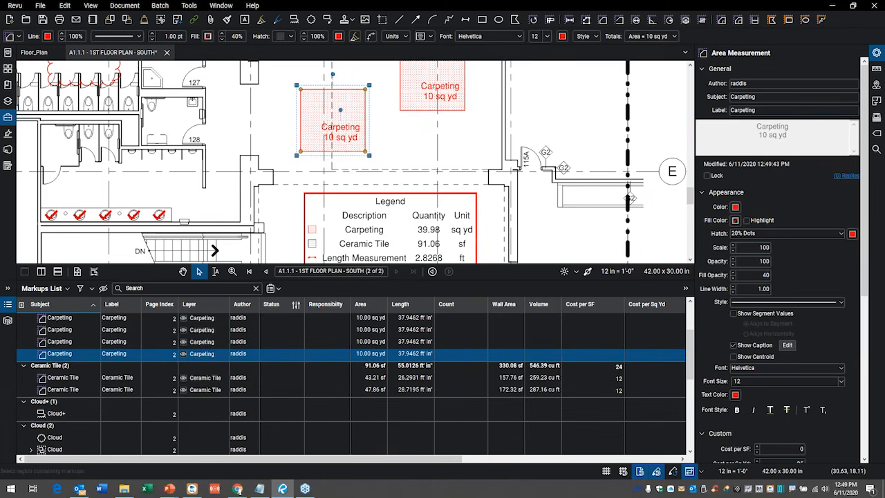
# Widen the Responsibility column in the Markups List and view its choices for the last Carpeting and 47.86 sf Ceramic Tile entries.
pyautogui.click(8, 308)
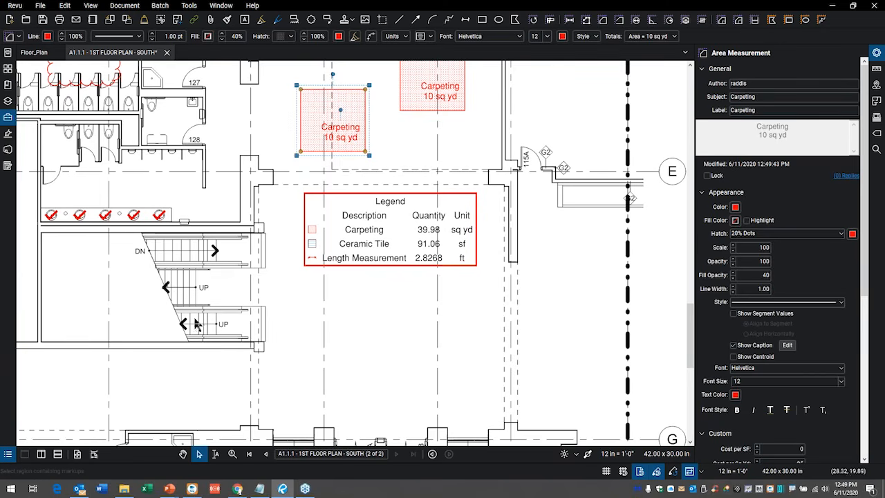
pyautogui.click(8, 455)
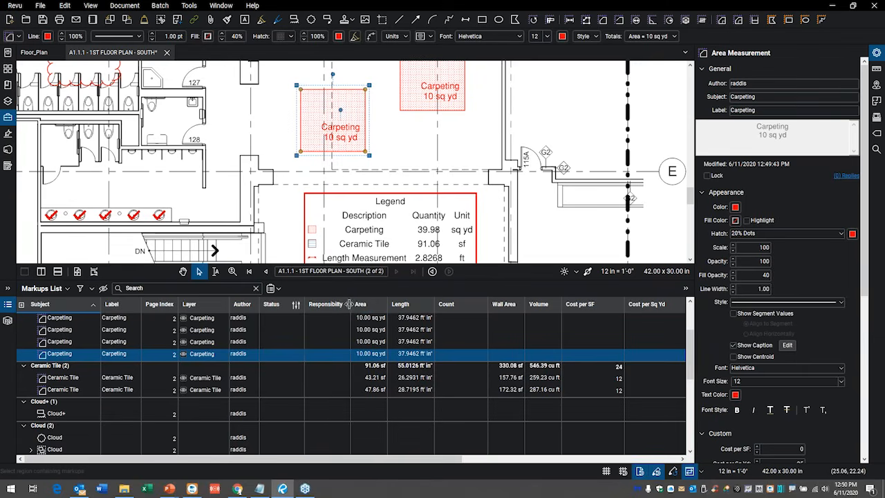
pyautogui.moveTo(349, 304); pyautogui.dragTo(376, 304)
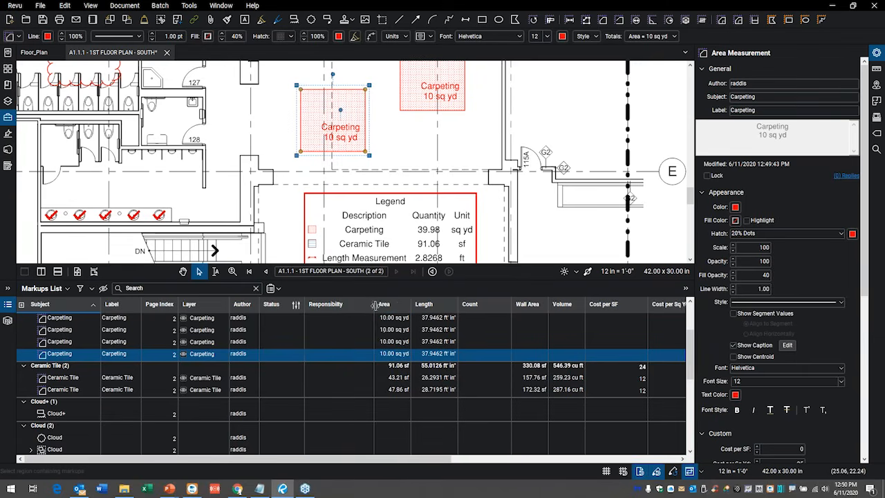
pyautogui.click(352, 355)
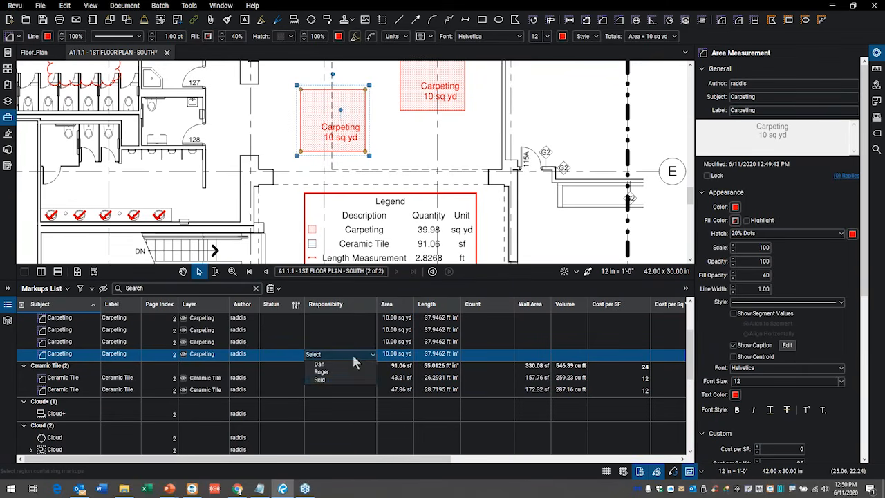
pyautogui.click(333, 389)
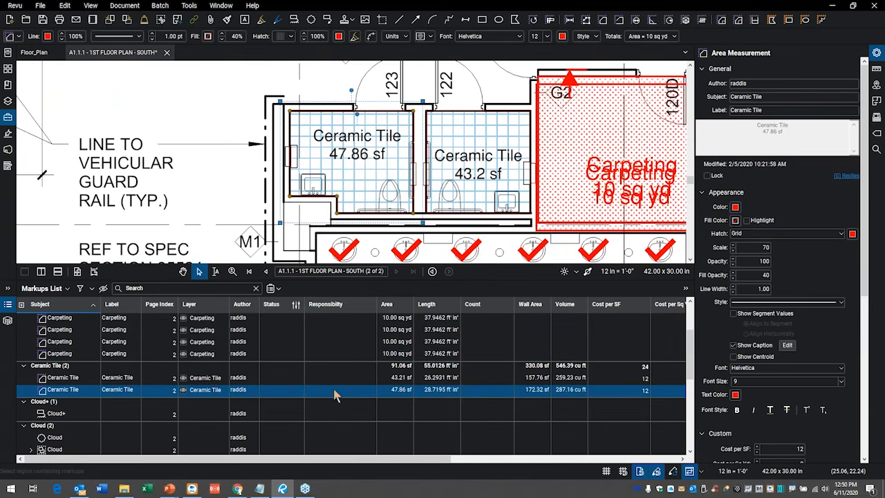
pyautogui.click(334, 389)
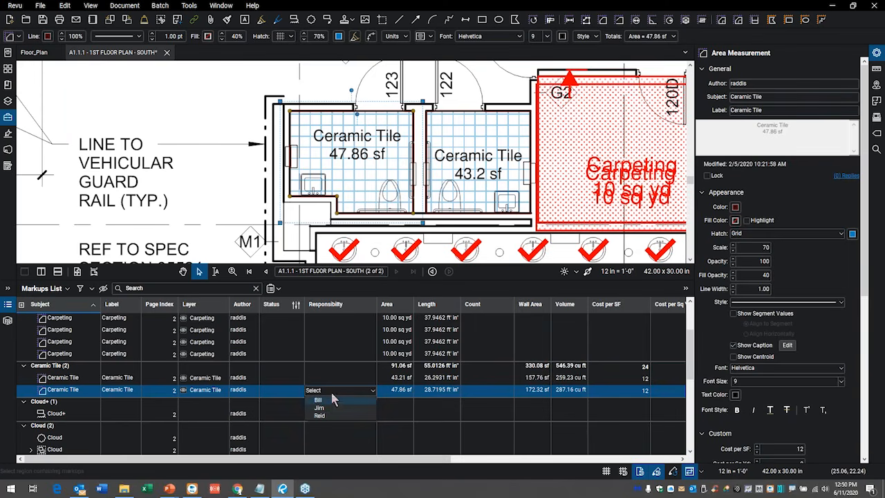
pyautogui.click(326, 377)
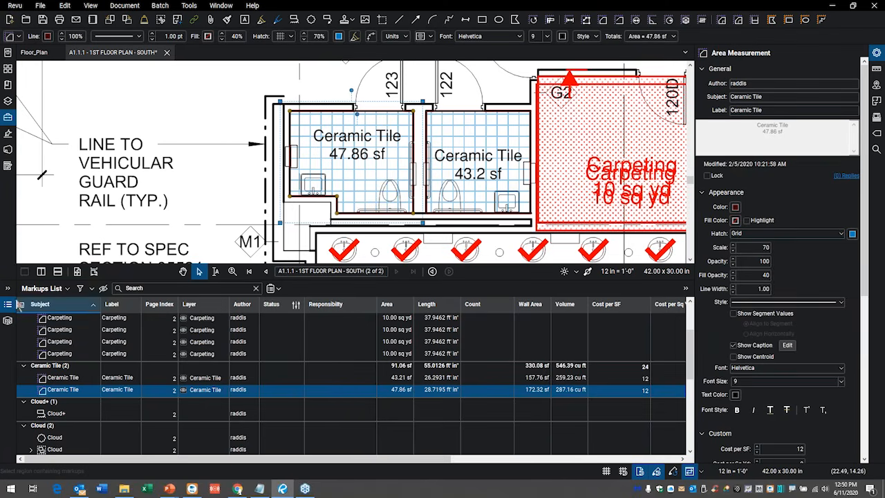
# Examine the Responsibility custom column's definition, including its available column types and choice options, leaving the settings unmodified.
pyautogui.click(67, 289)
pyautogui.moveTo(63, 303)
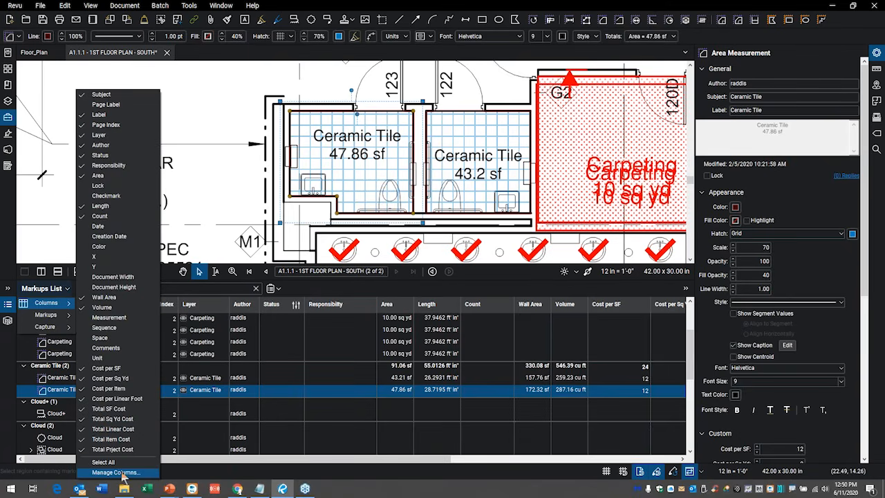
pyautogui.click(112, 473)
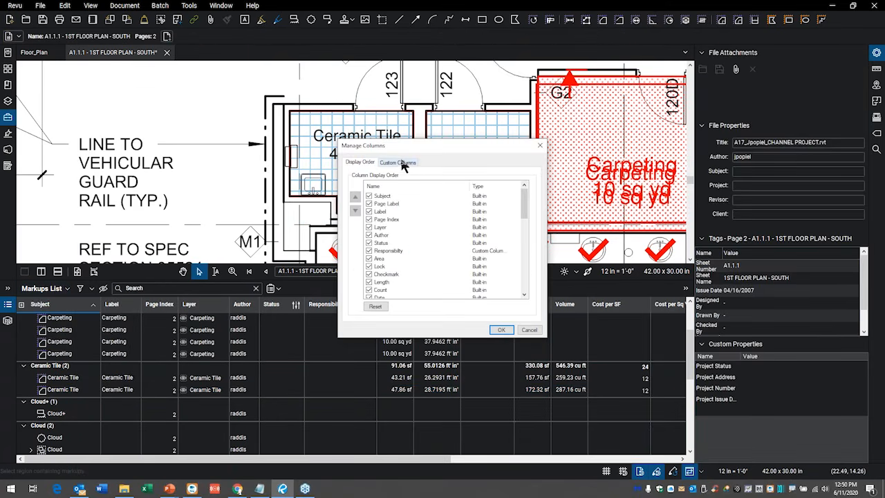
pyautogui.click(402, 163)
pyautogui.scroll(-3, 477, 221)
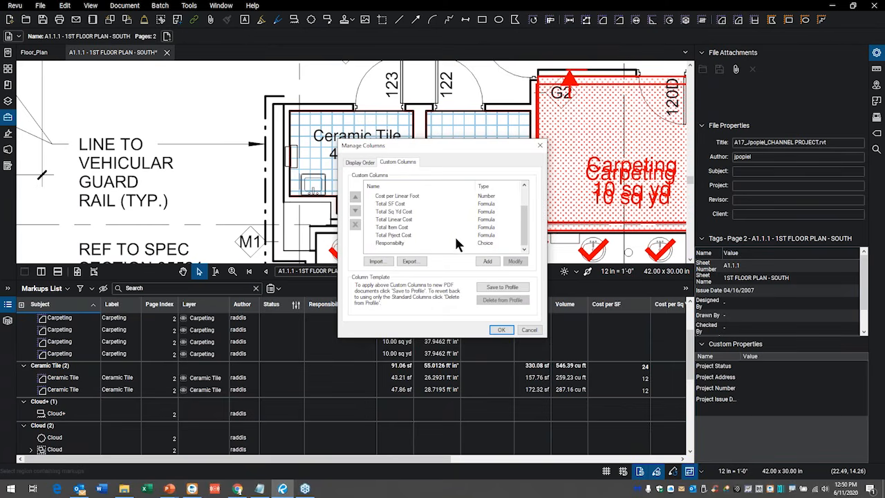
pyautogui.click(394, 243)
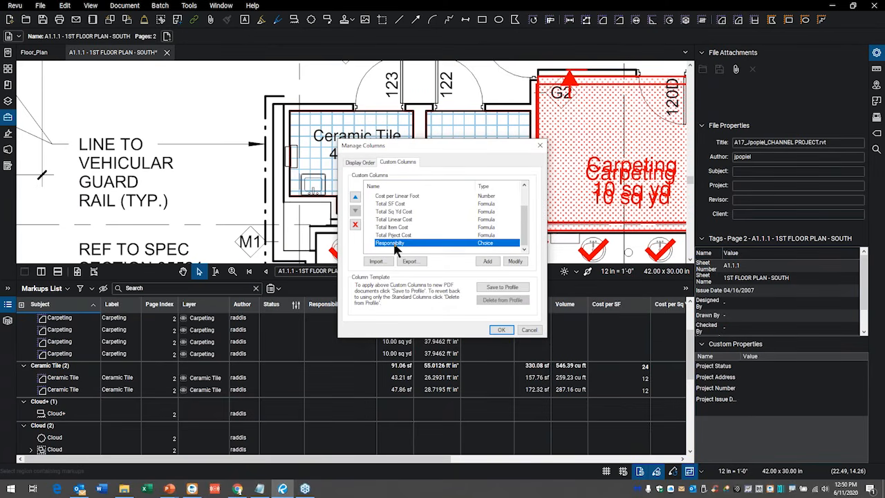
pyautogui.click(520, 263)
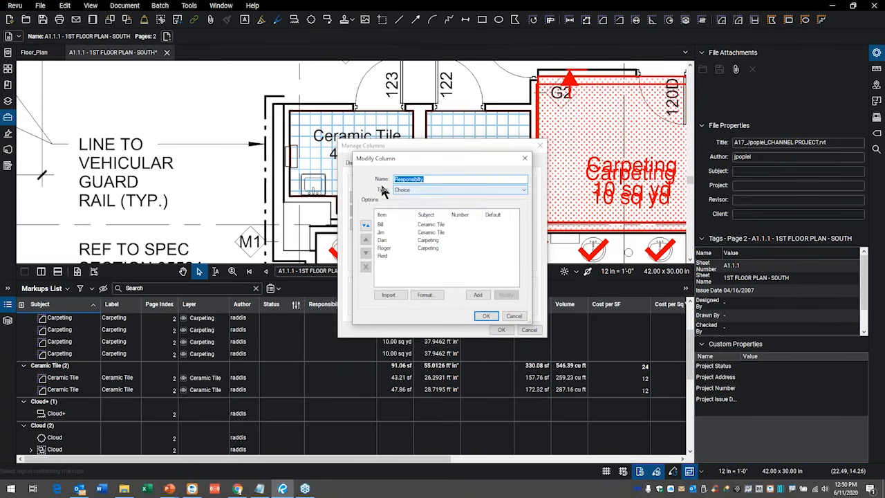
pyautogui.click(425, 188)
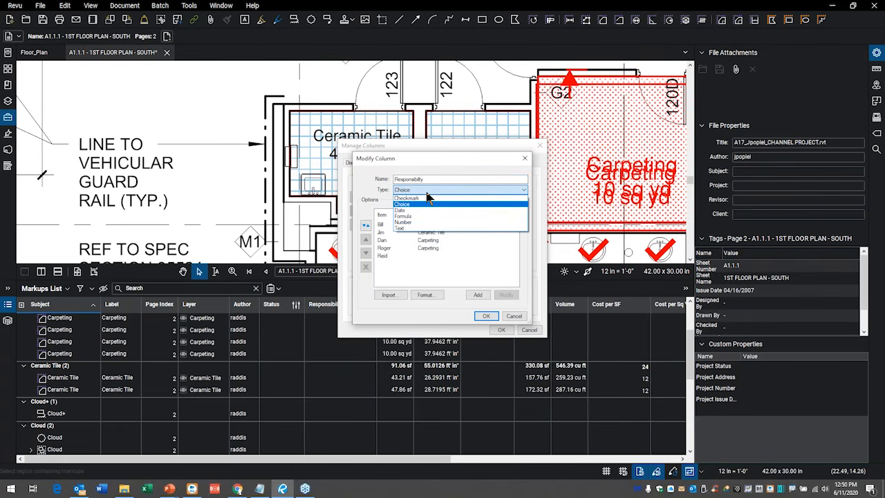
pyautogui.click(427, 194)
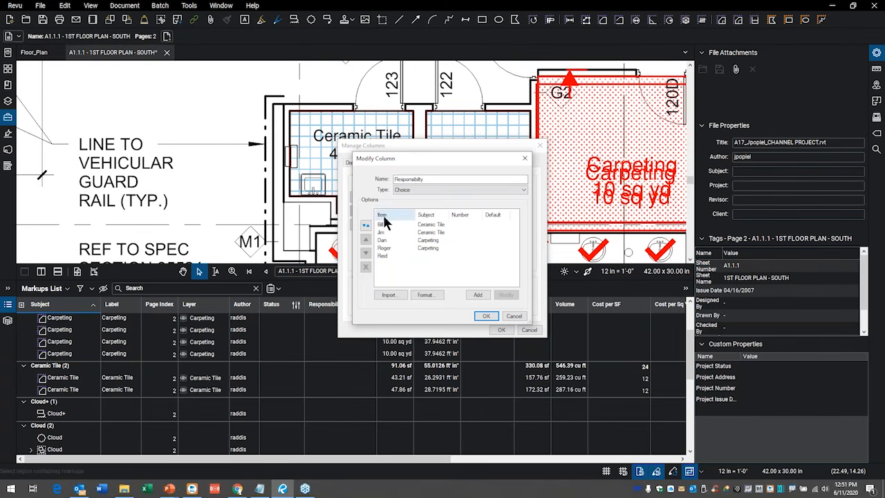
pyautogui.click(515, 317)
pyautogui.click(529, 331)
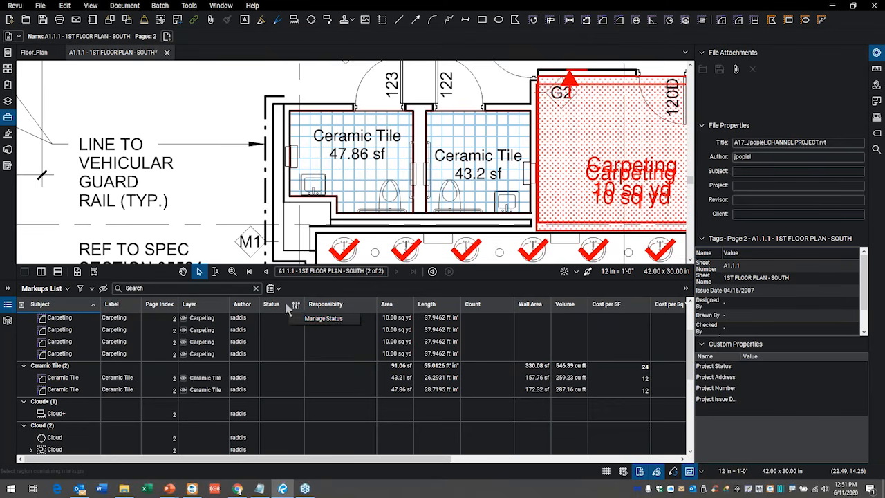
# Review the status models and their states in Manage Status, and view the entry form for adding a model.
pyautogui.click(324, 319)
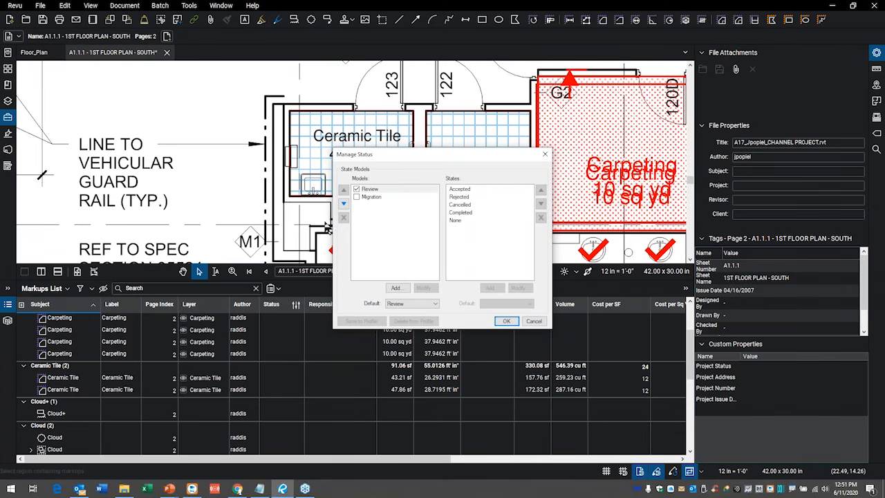
pyautogui.click(376, 199)
pyautogui.click(373, 189)
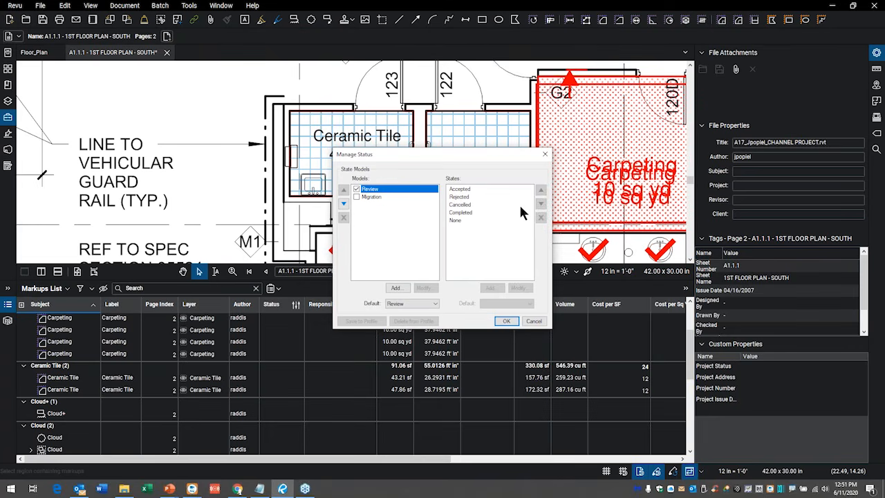
pyautogui.click(404, 290)
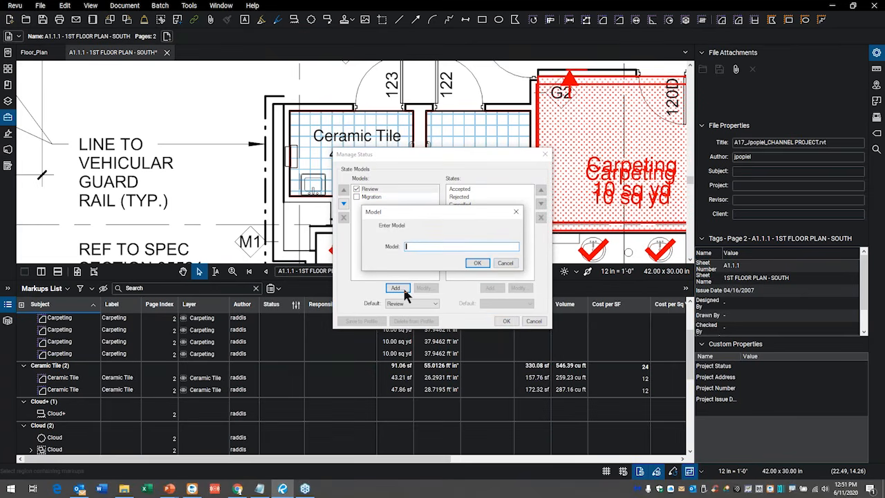
pyautogui.click(504, 264)
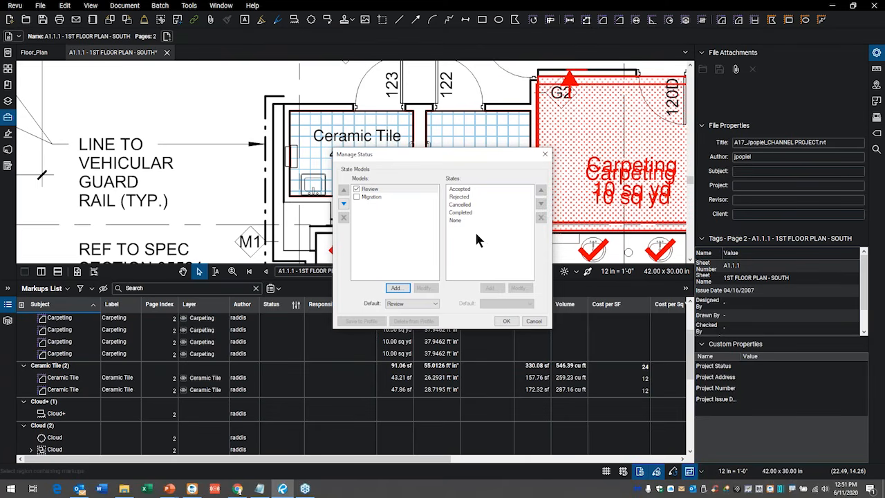
# Examine the name, text and color properties of the Accepted state, leaving the status settings without saving changes.
pyautogui.click(460, 191)
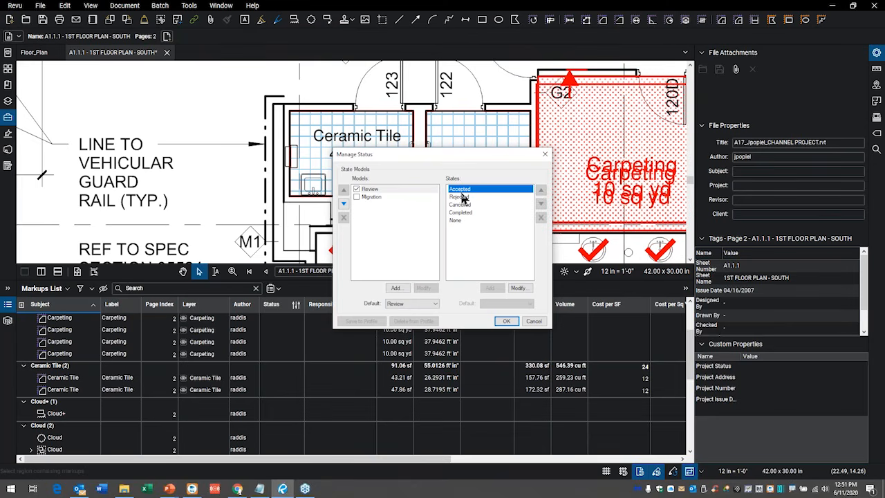
pyautogui.click(520, 287)
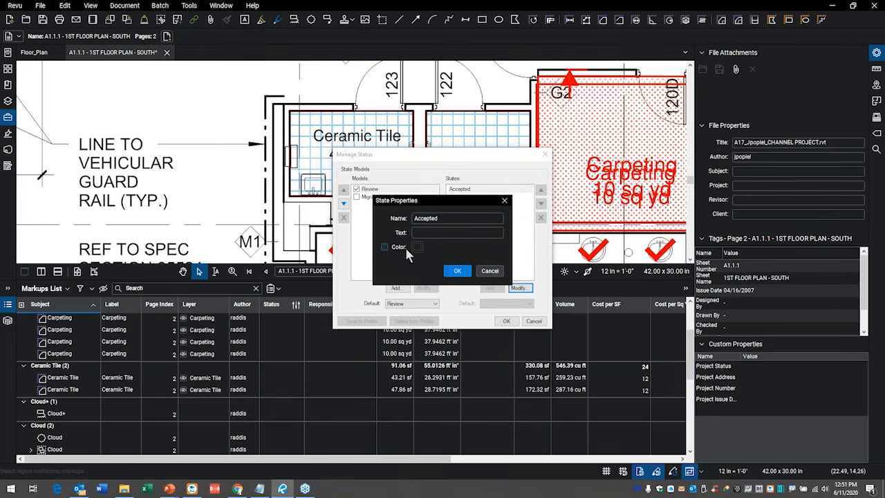
pyautogui.moveTo(391, 257)
pyautogui.mouseDown()
pyautogui.moveTo(437, 241)
pyautogui.moveTo(424, 272)
pyautogui.mouseUp()
pyautogui.moveTo(235, 101)
pyautogui.mouseDown()
pyautogui.moveTo(184, 164)
pyautogui.moveTo(239, 89)
pyautogui.mouseUp()
pyautogui.moveTo(298, 317)
pyautogui.mouseDown()
pyautogui.moveTo(225, 377)
pyautogui.moveTo(286, 304)
pyautogui.moveTo(262, 304)
pyautogui.mouseUp()
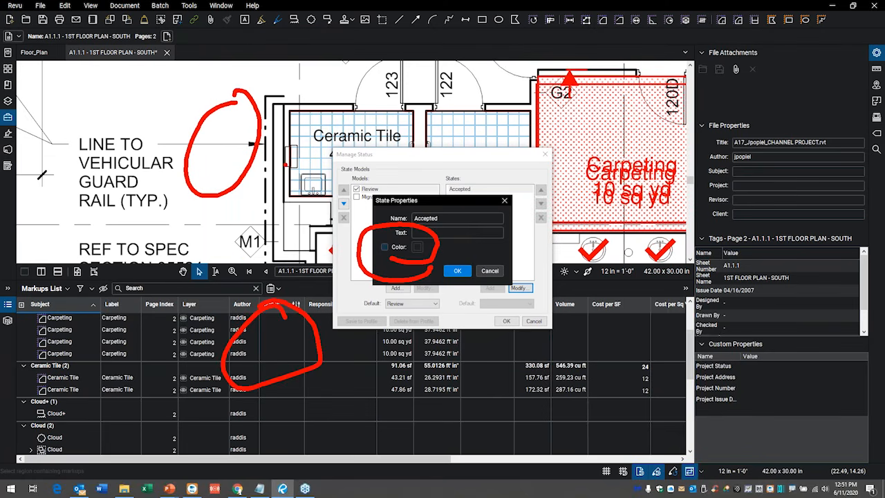
pyautogui.press('Escape')
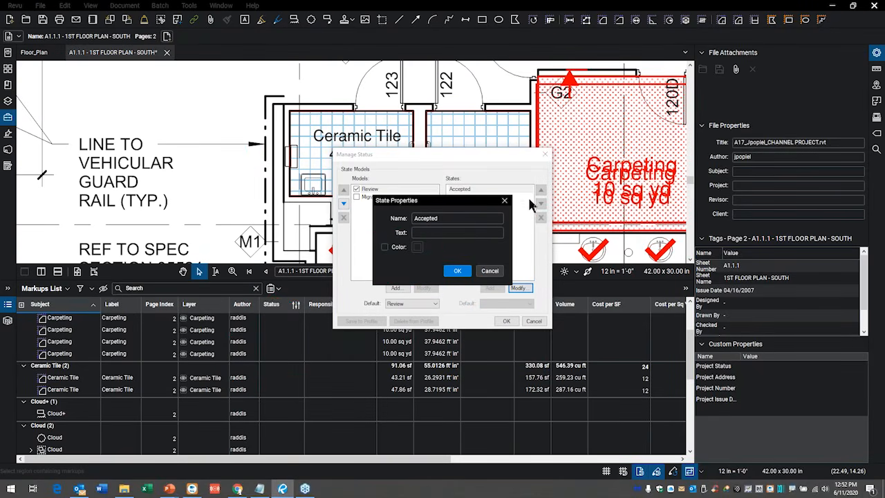
pyautogui.click(489, 271)
pyautogui.click(534, 321)
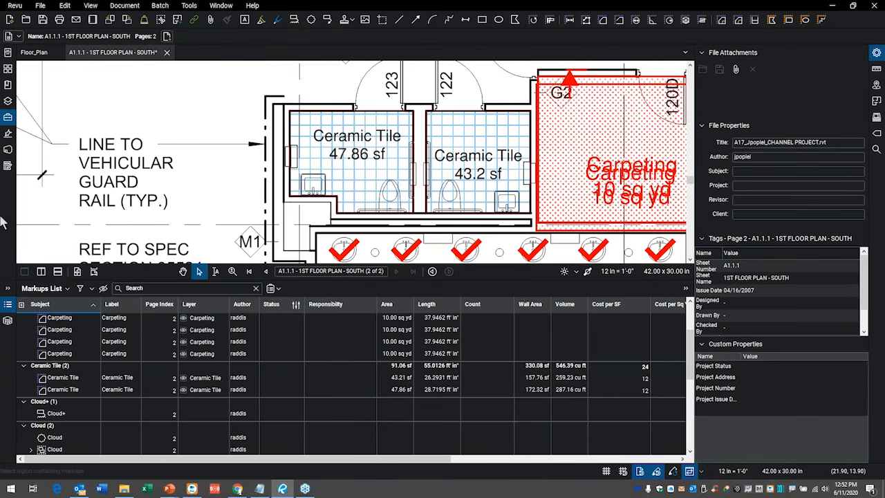
# Hide the Markups List and the Properties panel to give the floor plan the full workspace.
pyautogui.click(8, 306)
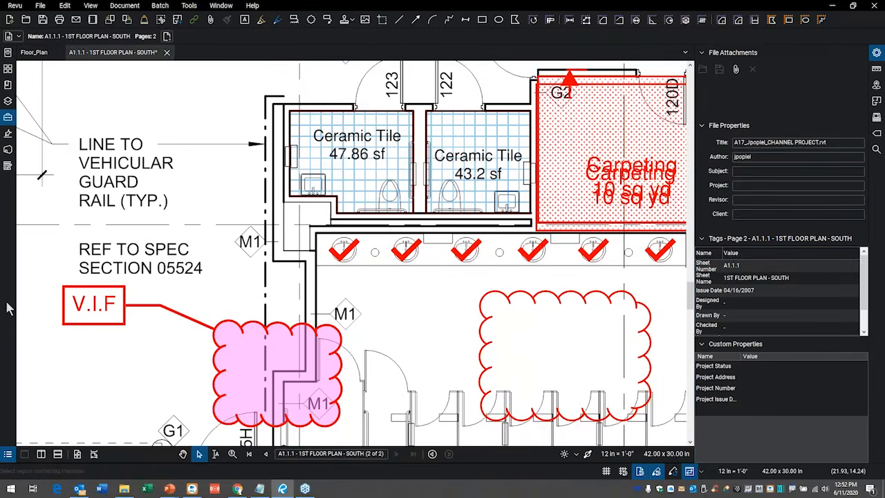
pyautogui.click(877, 54)
pyautogui.scroll(-3, 470, 207)
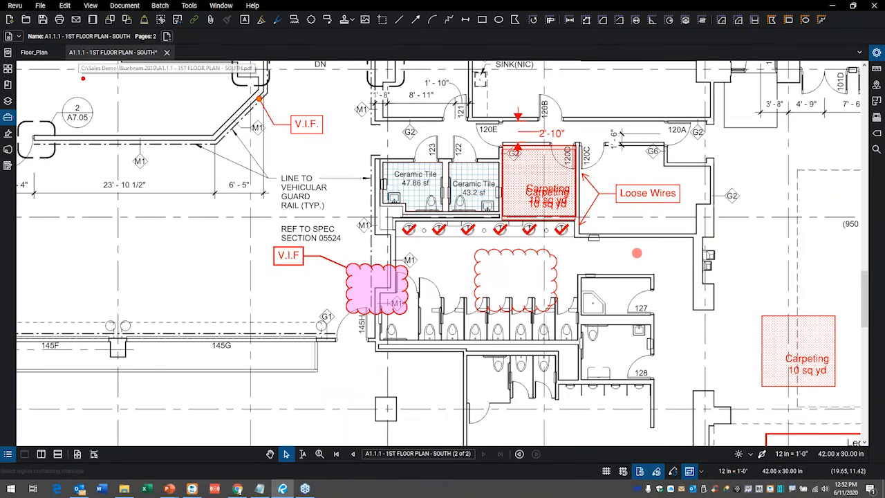
# Open a new WebTab alongside the open drawings.
pyautogui.moveTo(196, 87)
pyautogui.mouseDown()
pyautogui.moveTo(227, 91)
pyautogui.moveTo(462, 39)
pyautogui.moveTo(115, 42)
pyautogui.moveTo(247, 102)
pyautogui.moveTo(354, 107)
pyautogui.mouseUp()
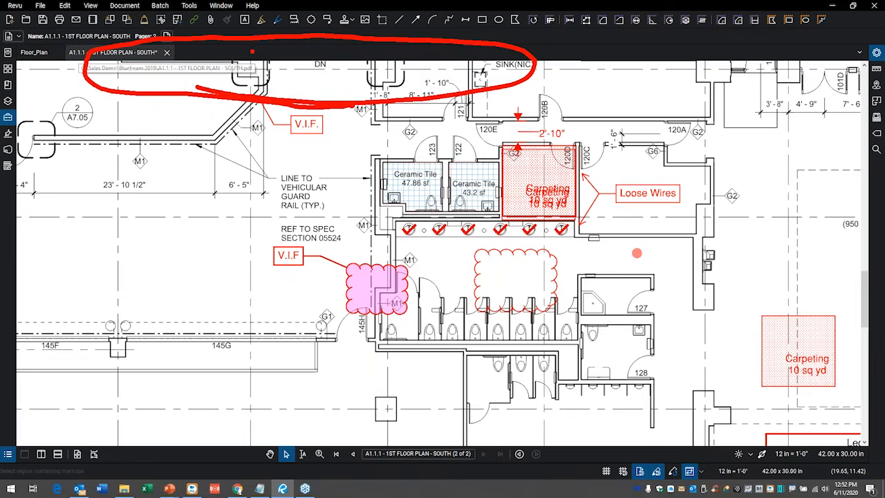
pyautogui.press('Escape')
pyautogui.rightClick(267, 55)
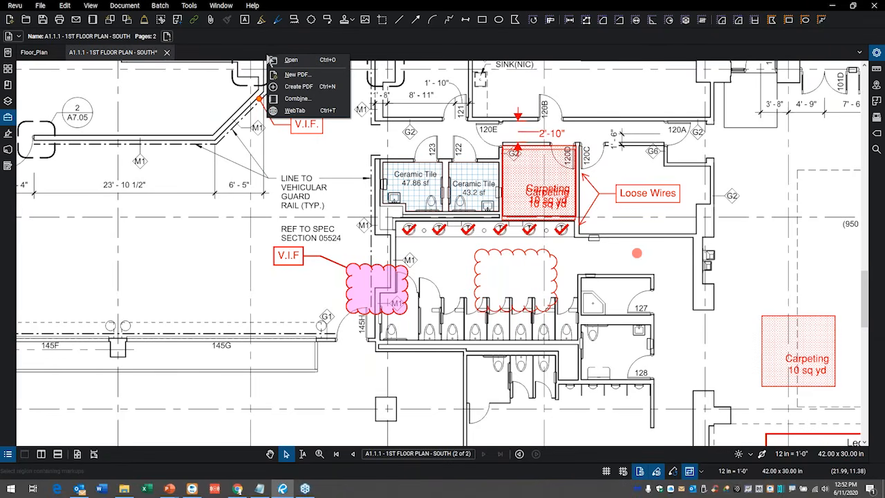
pyautogui.click(298, 111)
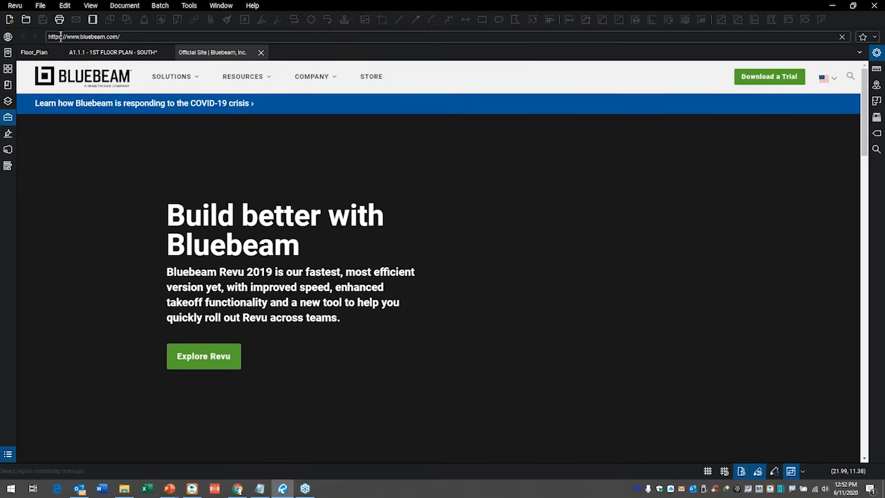
# Load the website microsolresources.com in the WebTab.
pyautogui.moveTo(93, 31)
pyautogui.mouseDown()
pyautogui.moveTo(35, 43)
pyautogui.moveTo(149, 35)
pyautogui.moveTo(56, 36)
pyautogui.mouseUp()
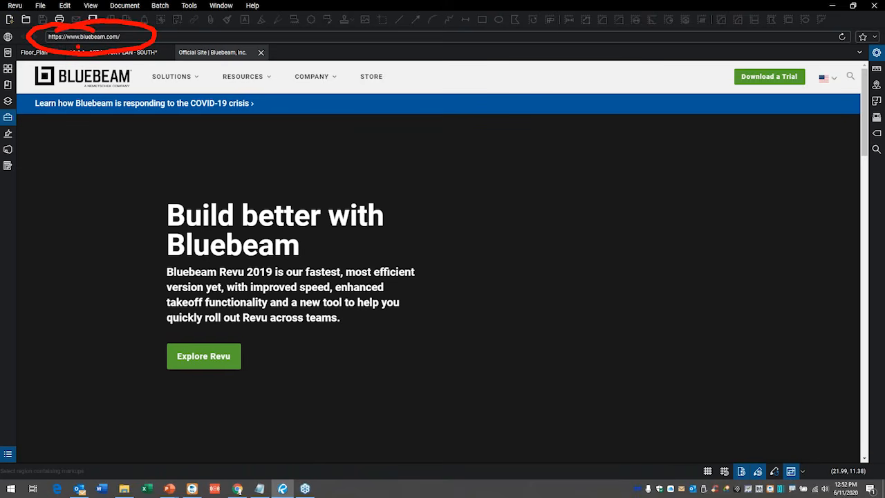
pyautogui.click(49, 36)
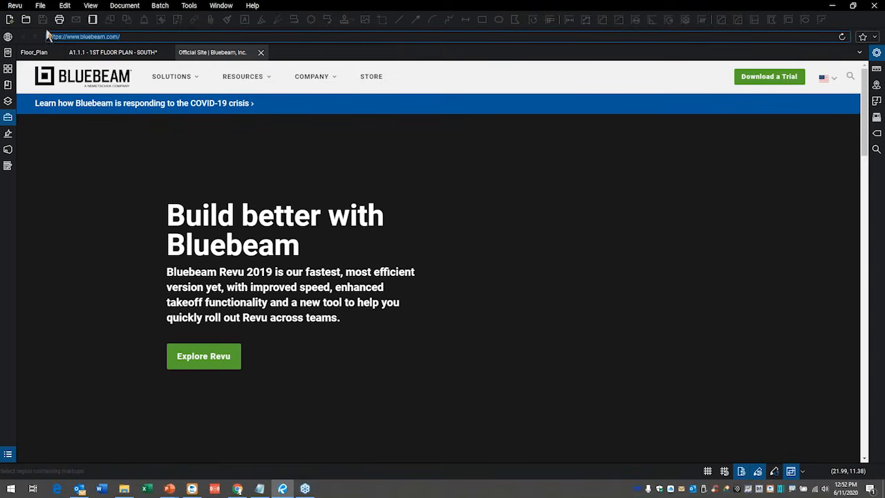
pyautogui.write('mid')
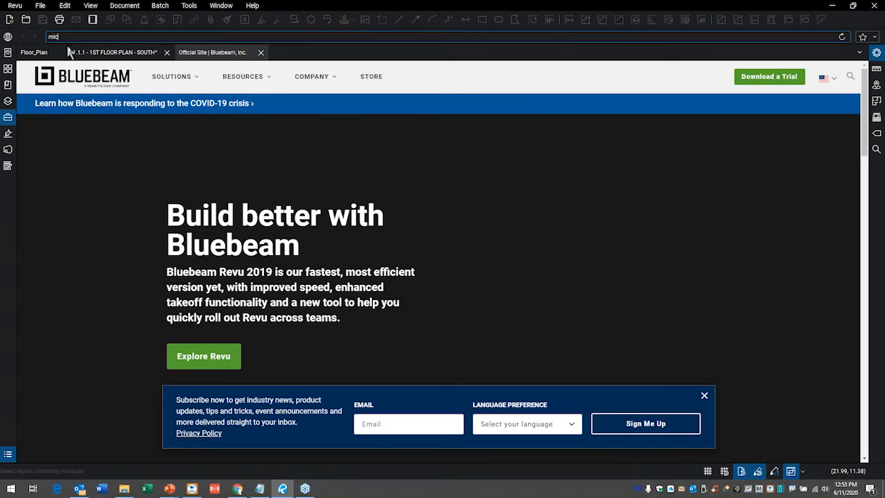
pyautogui.write('rosoft')
pyautogui.write(' resource')
pyautogui.write('s.com')
pyautogui.press('Return')
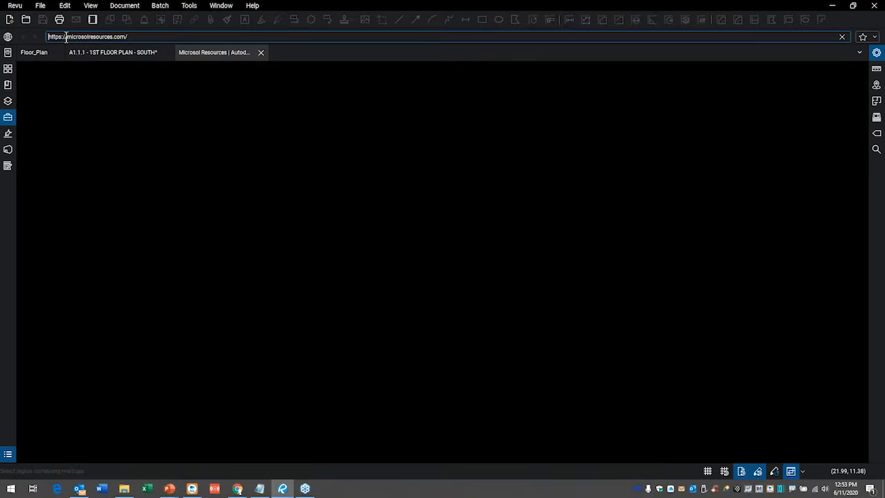